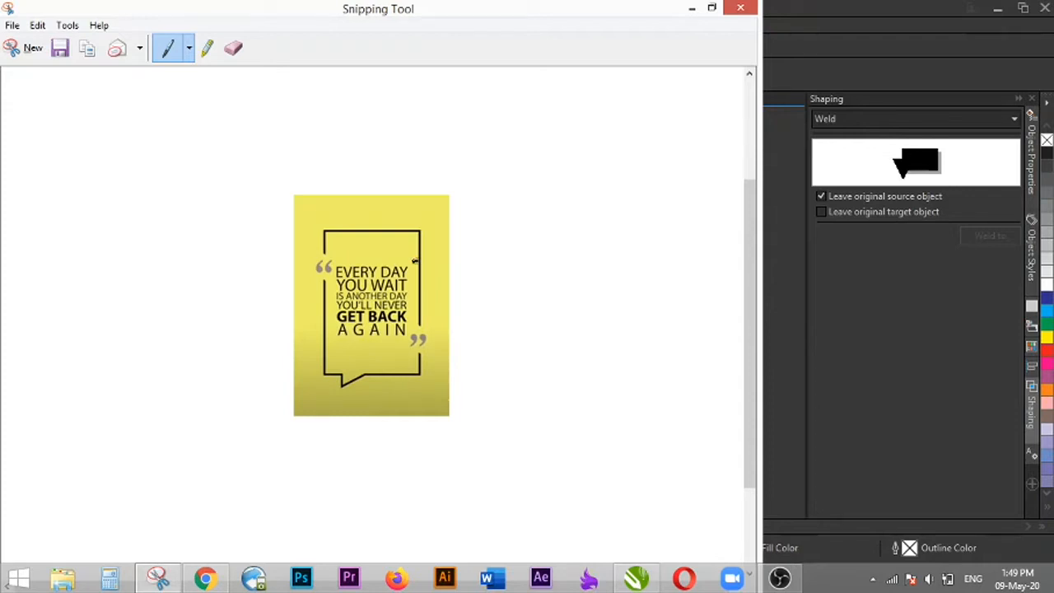
# - Switch to CorelDRAW and create a new A4 portrait document named "Qoute"
pyautogui.click(635, 577)
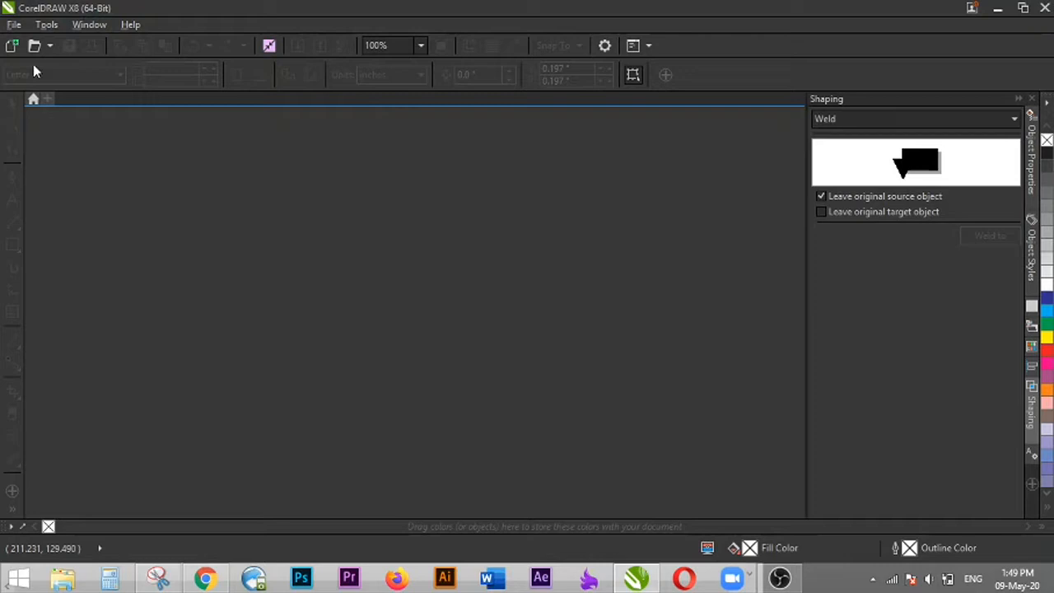
pyautogui.click(11, 46)
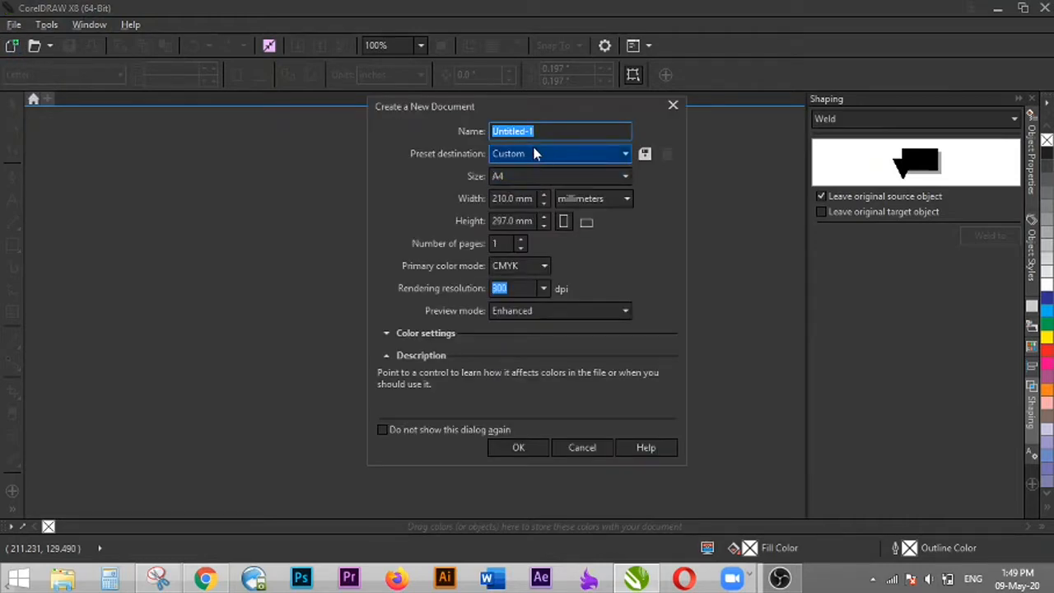
pyautogui.write('Qoute')
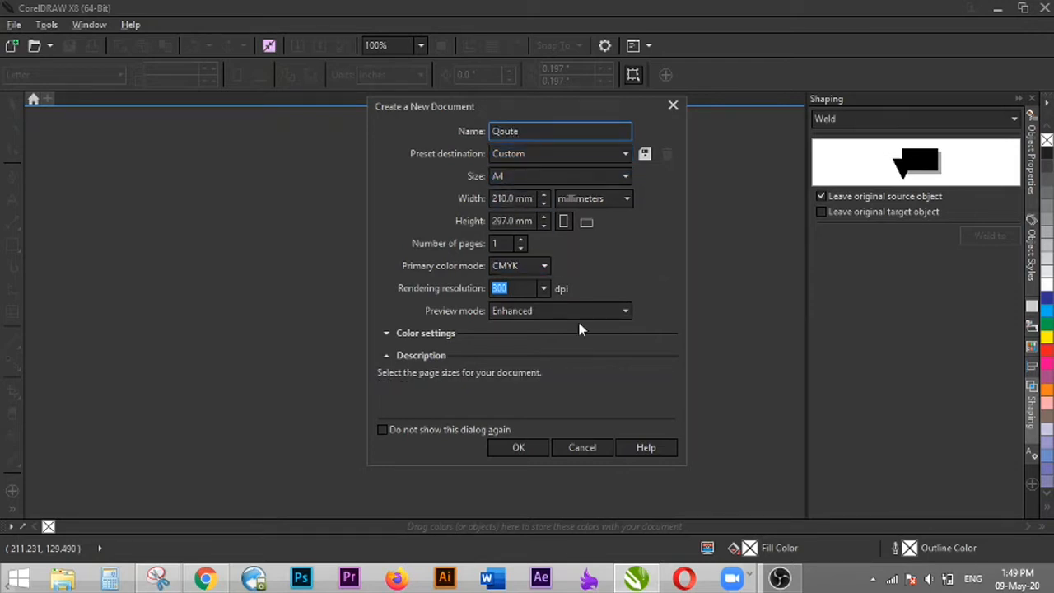
pyautogui.click(538, 445)
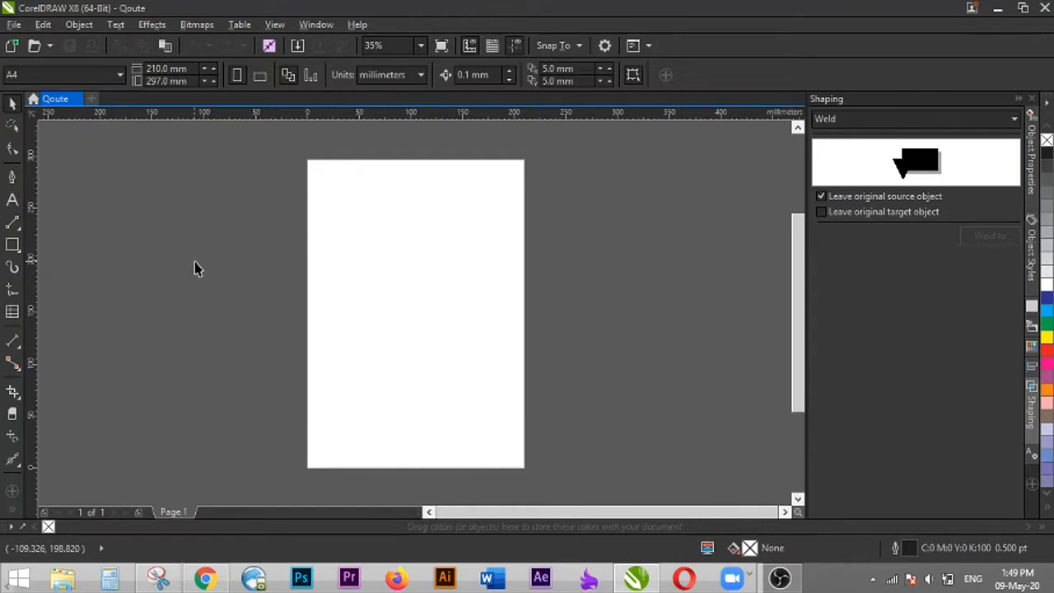
# - Paste the copied quote poster image, enlarge it to about 143 × 204 mm and place it beside the page as a reference
pyautogui.hotkey('ctrl', 'v')
pyautogui.moveTo(454, 368); pyautogui.dragTo(480, 400)
pyautogui.moveTo(421, 345); pyautogui.dragTo(635, 317)
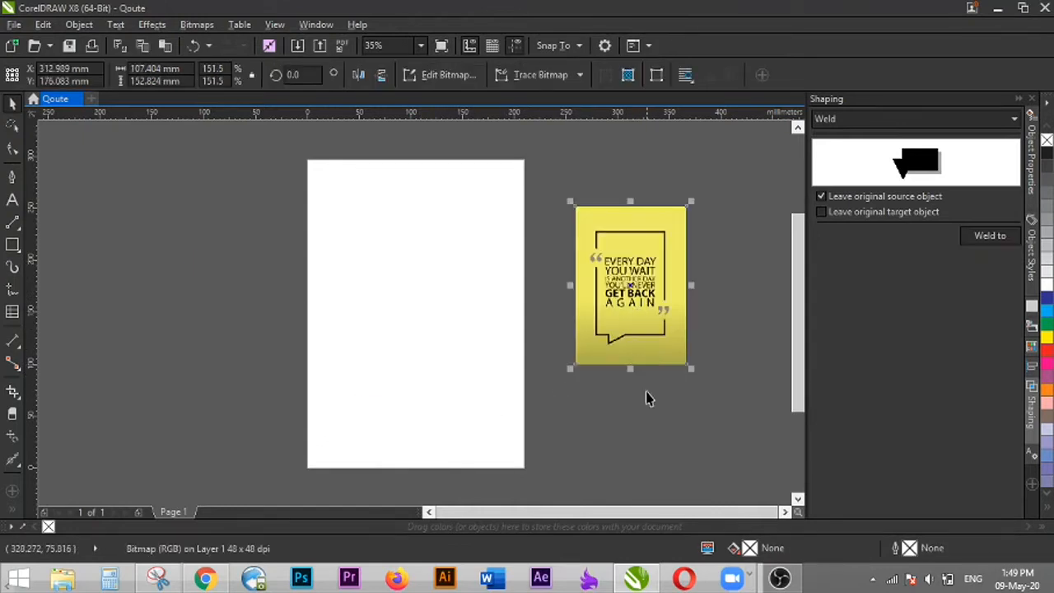
pyautogui.moveTo(691, 368); pyautogui.dragTo(716, 402)
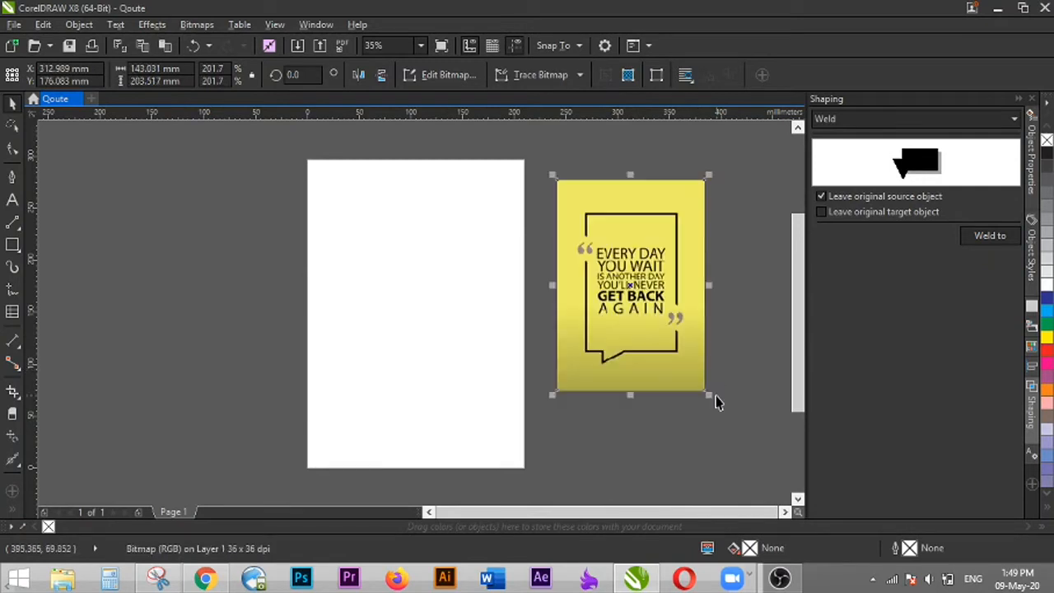
pyautogui.click(736, 358)
pyautogui.moveTo(605, 312); pyautogui.dragTo(613, 342)
pyautogui.click(743, 297)
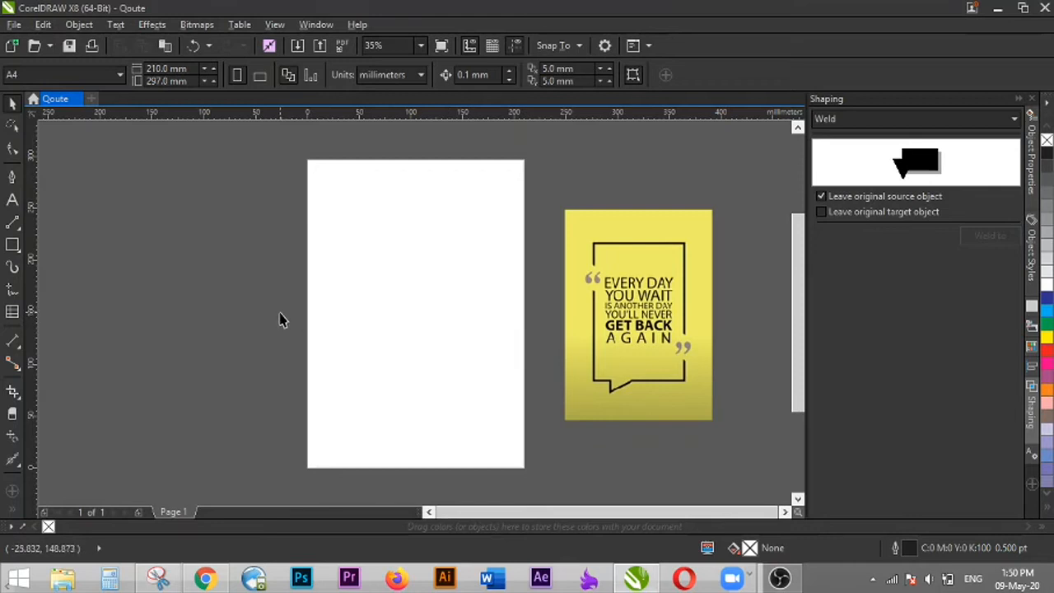
# - Draw a portrait rectangle about 125 × 198 mm on the page
pyautogui.click(21, 254)
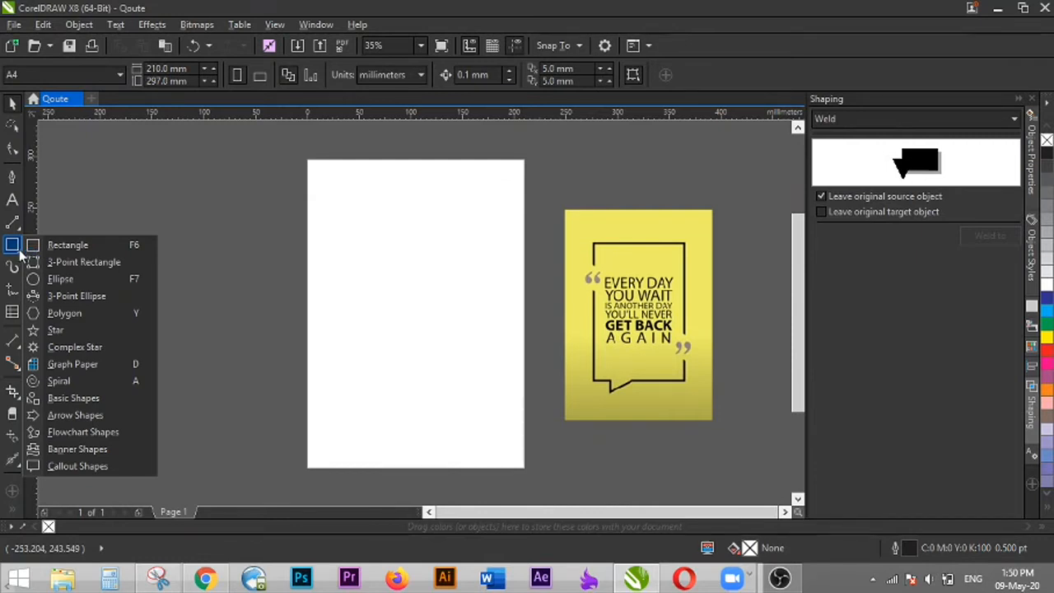
pyautogui.click(43, 244)
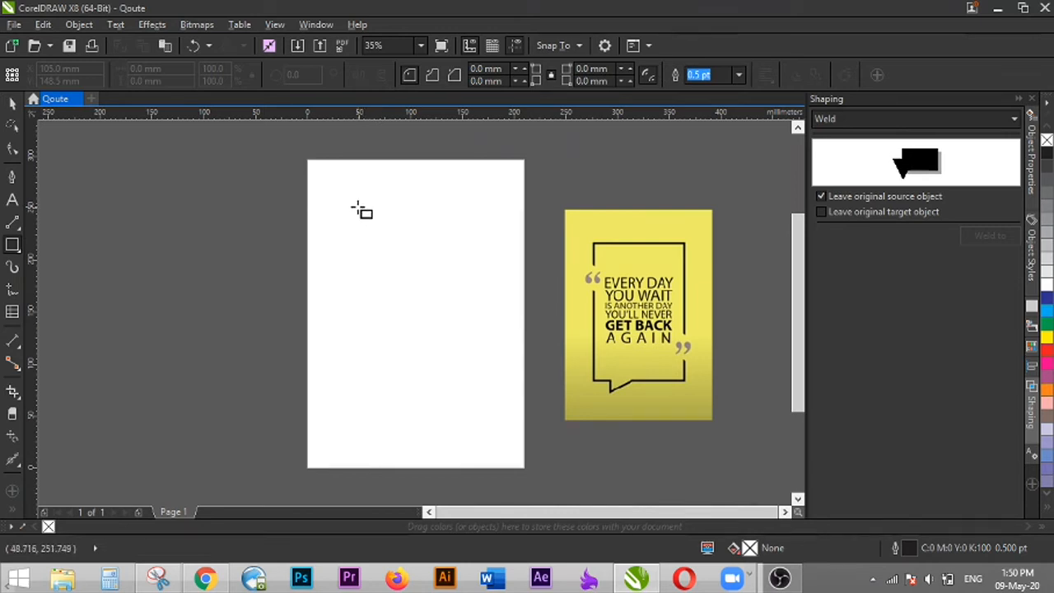
pyautogui.moveTo(351, 200); pyautogui.dragTo(485, 404)
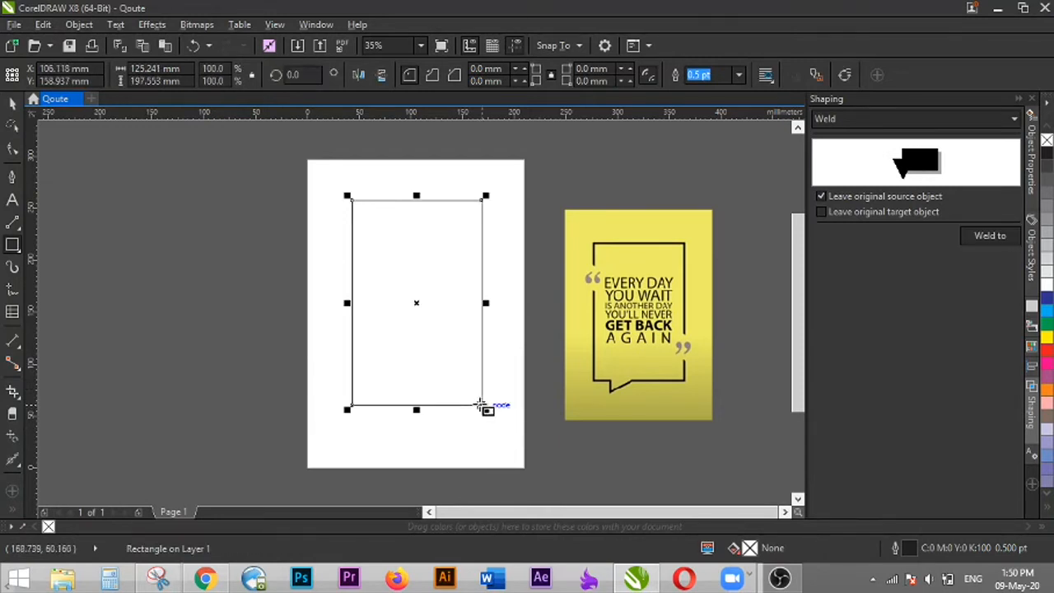
# - Centre the rectangle horizontally on the page and place it slightly above the page's middle, at about Y 163 mm
pyautogui.click(12, 107)
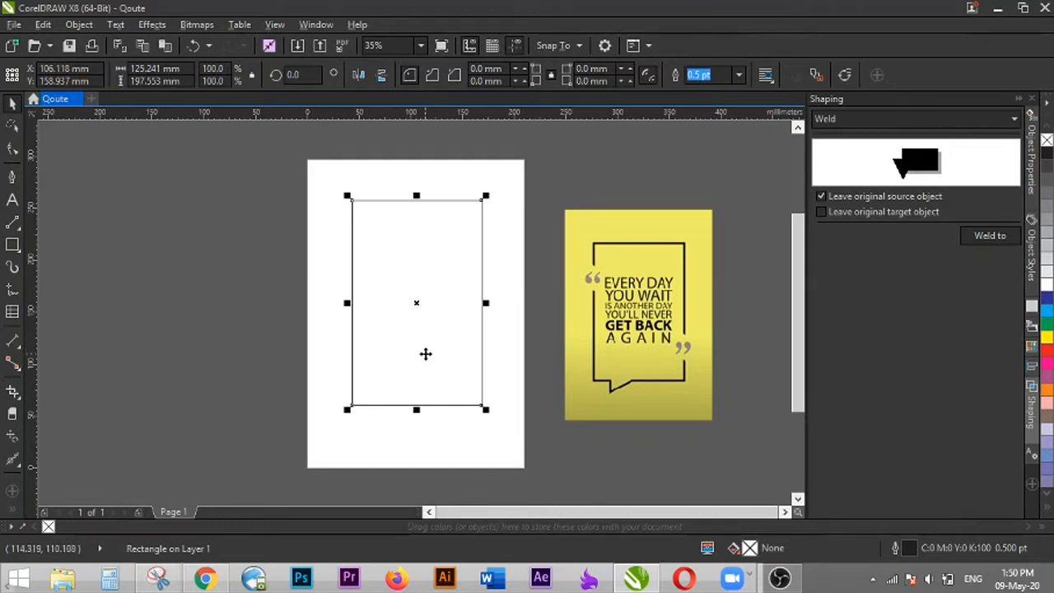
pyautogui.moveTo(423, 344); pyautogui.dragTo(272, 306)
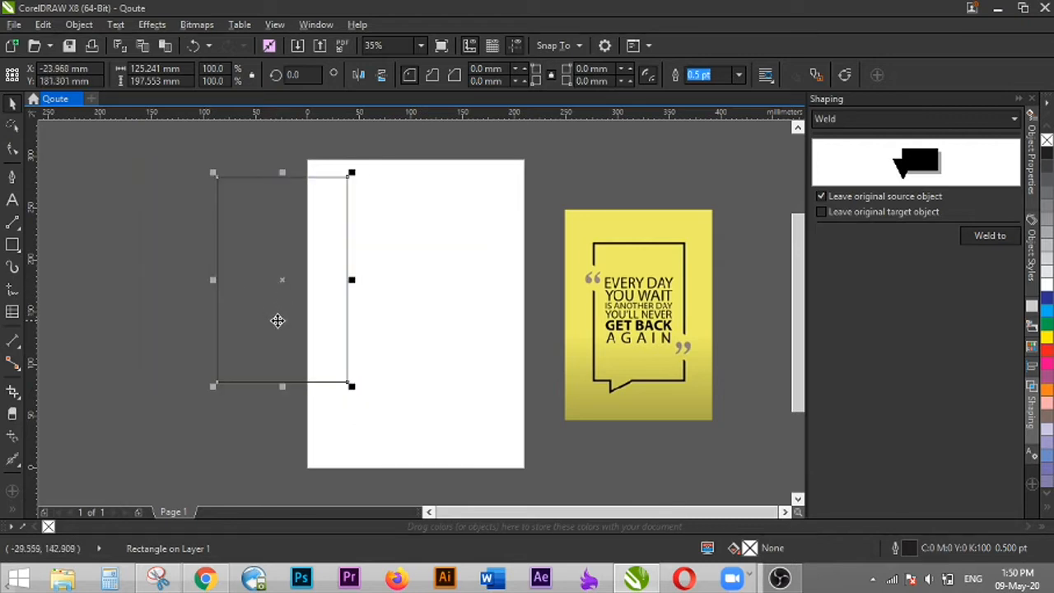
pyautogui.hotkey('ctrl', 'z')
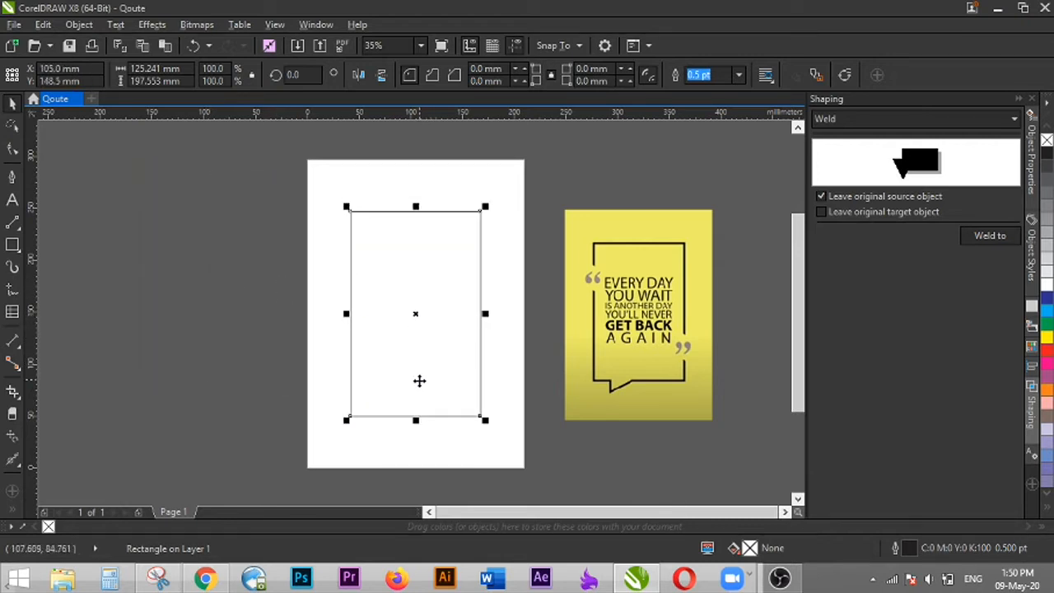
pyautogui.moveTo(423, 400); pyautogui.dragTo(428, 379)
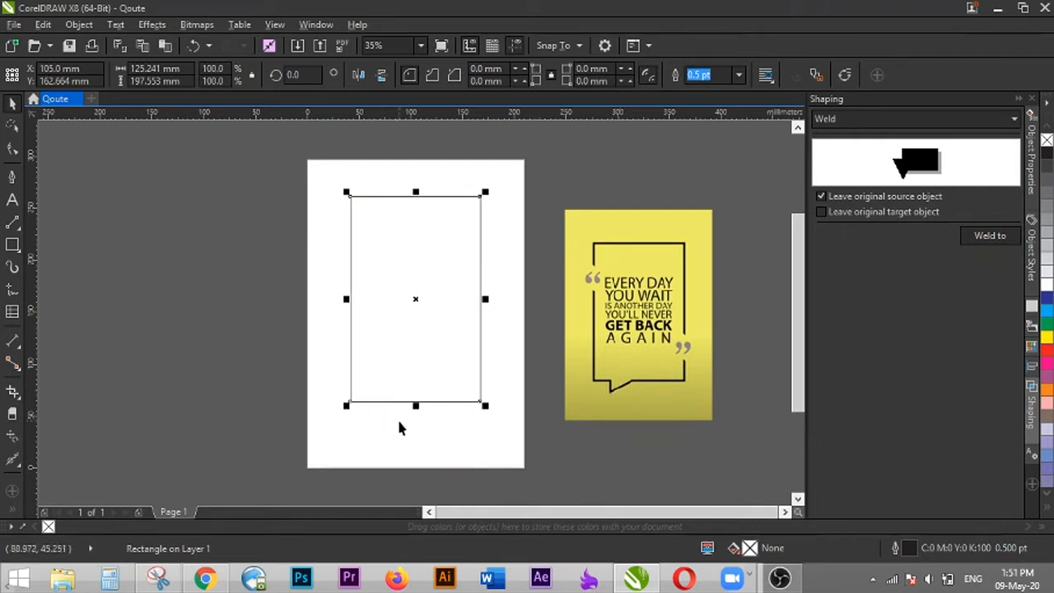
pyautogui.click(368, 329)
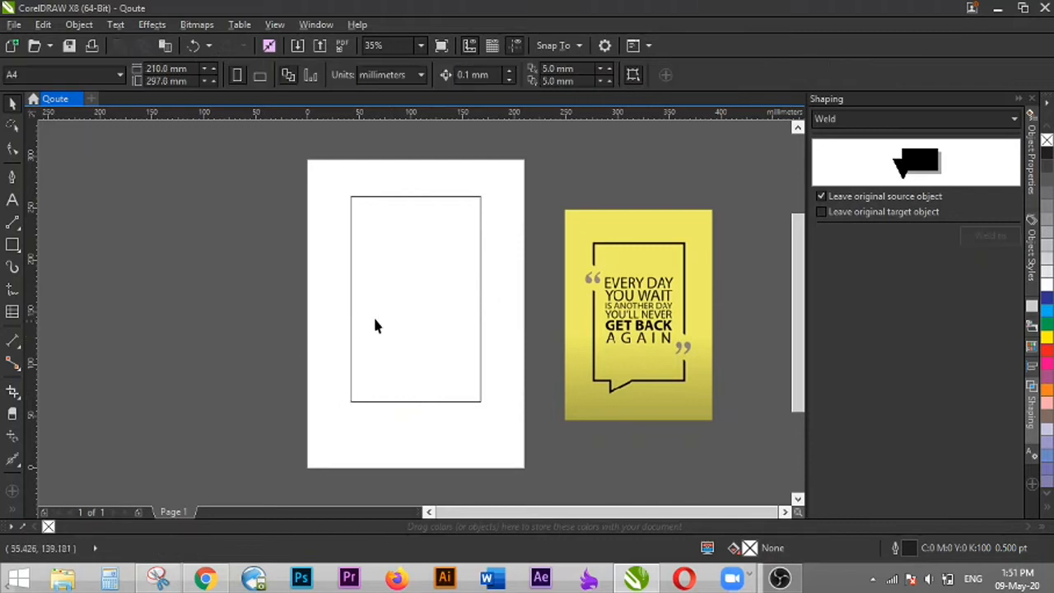
pyautogui.click(384, 306)
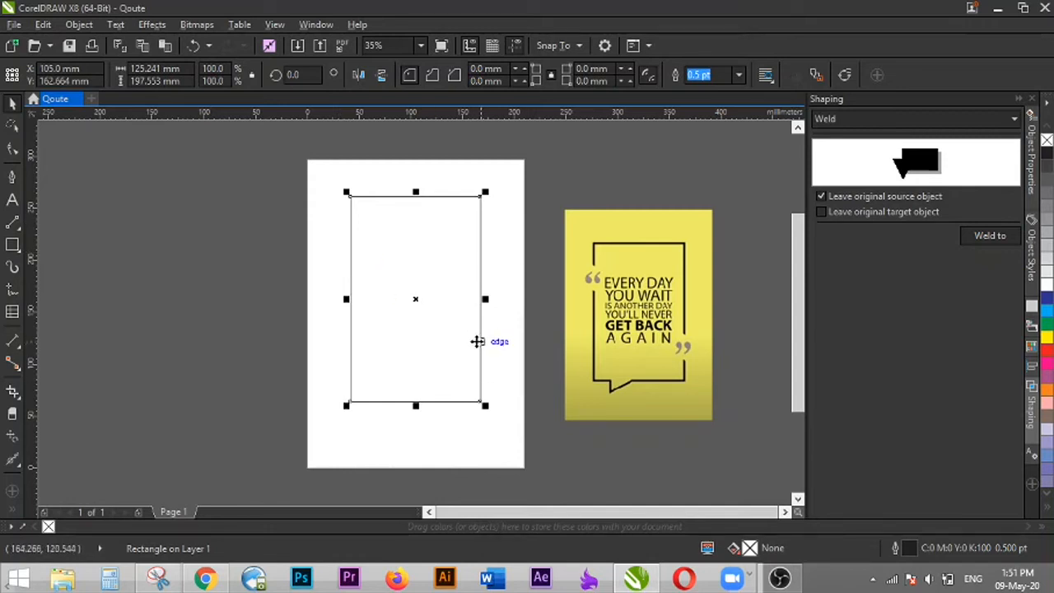
pyautogui.click(442, 182)
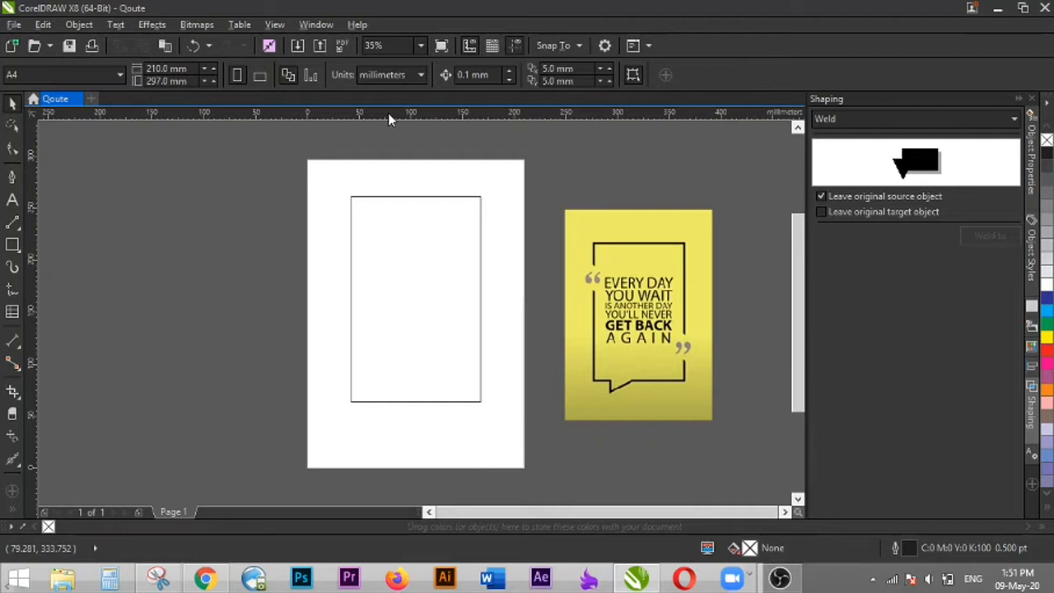
# - Add four horizontal guidelines across the rectangle at about 234, 209, 114 and 89 mm to mark the frame's gaps
pyautogui.moveTo(388, 116); pyautogui.dragTo(387, 226)
pyautogui.click(383, 226)
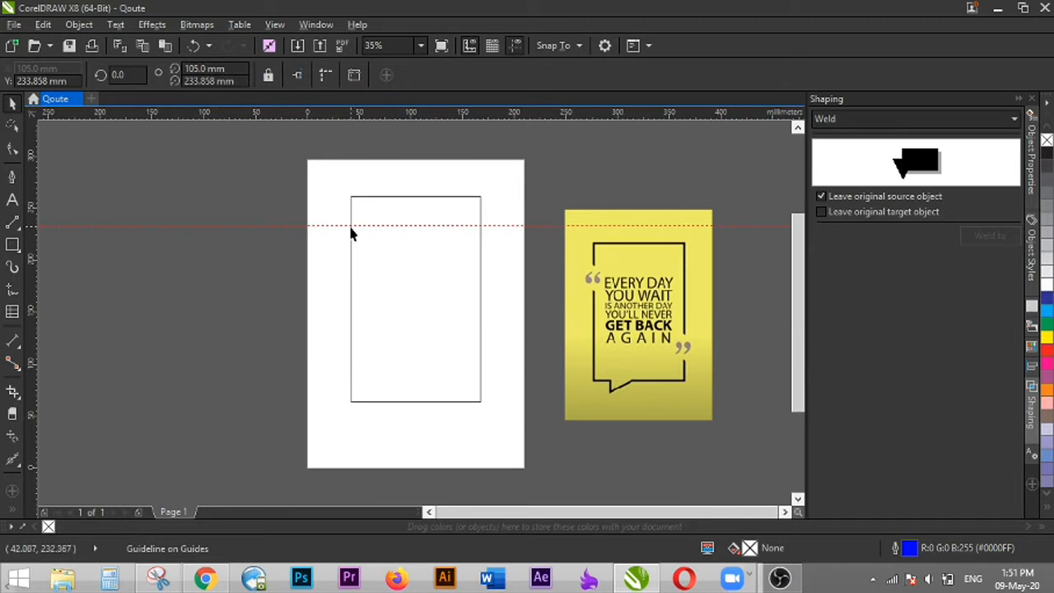
pyautogui.moveTo(410, 116); pyautogui.dragTo(367, 257)
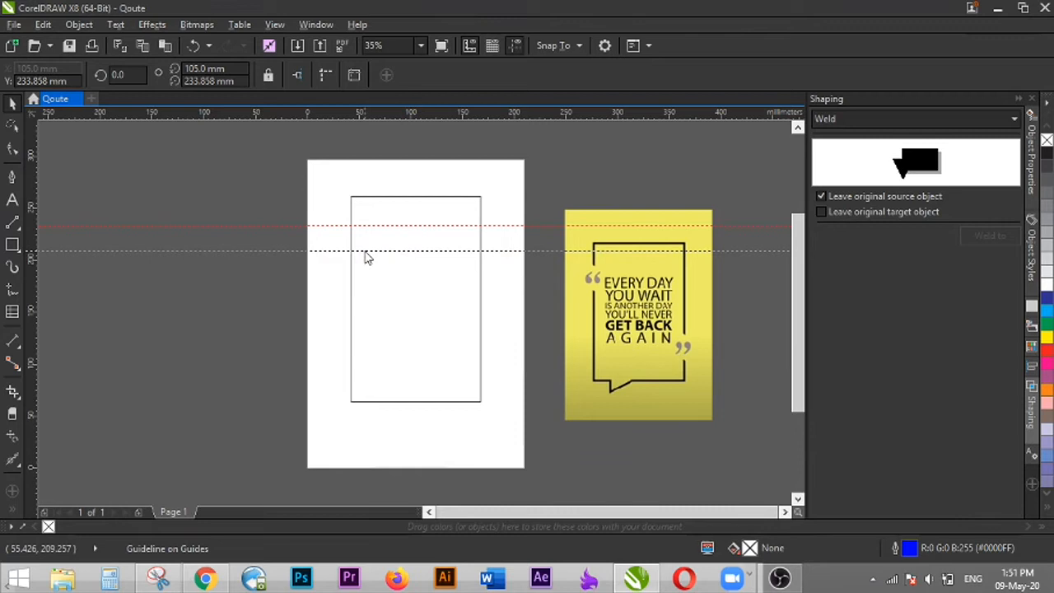
pyautogui.click(363, 250)
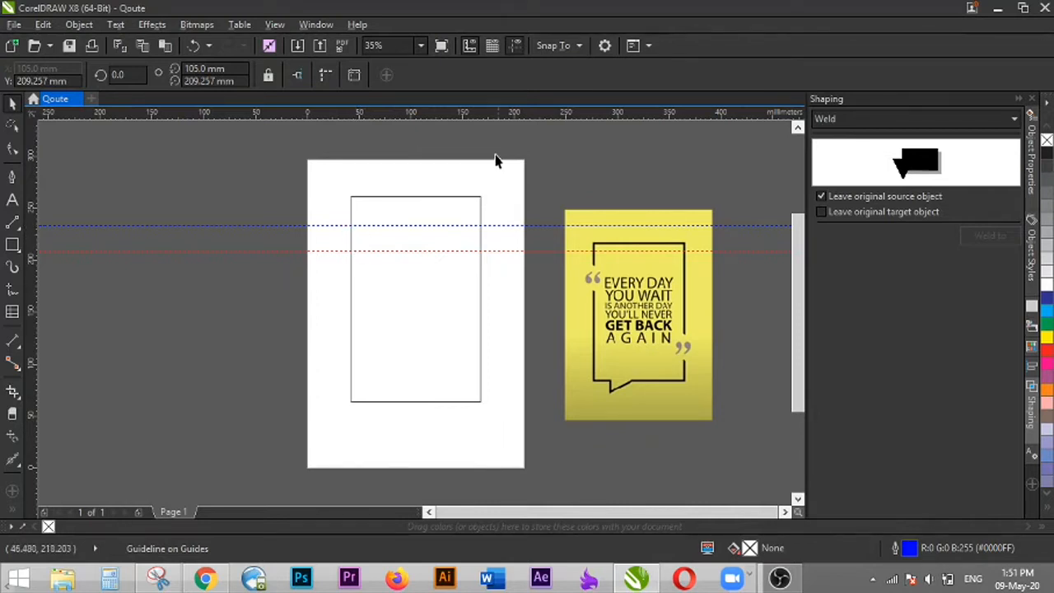
pyautogui.moveTo(490, 118); pyautogui.dragTo(466, 351)
pyautogui.moveTo(473, 117); pyautogui.dragTo(475, 375)
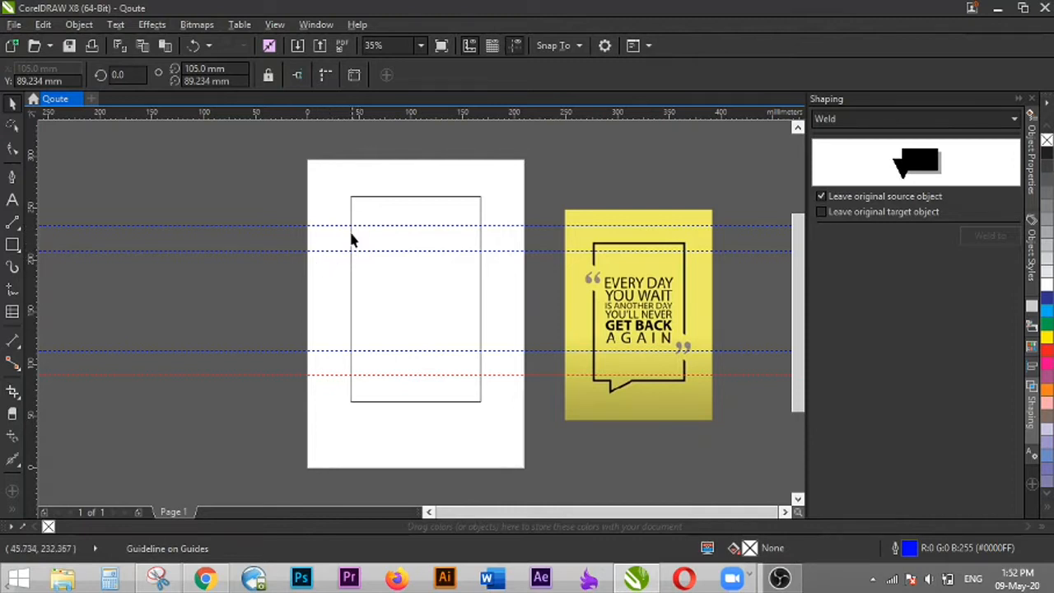
# - Draw an open polyline from the highest guideline on the rectangle's left edge, around both top corners, down to the third guideline on its right edge
pyautogui.click(384, 195)
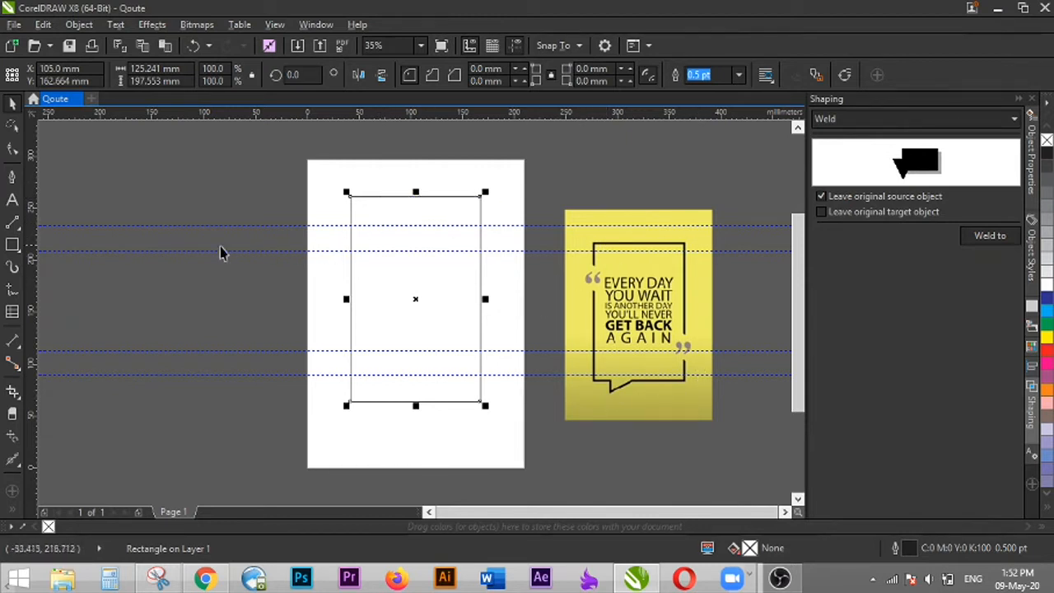
pyautogui.click(15, 224)
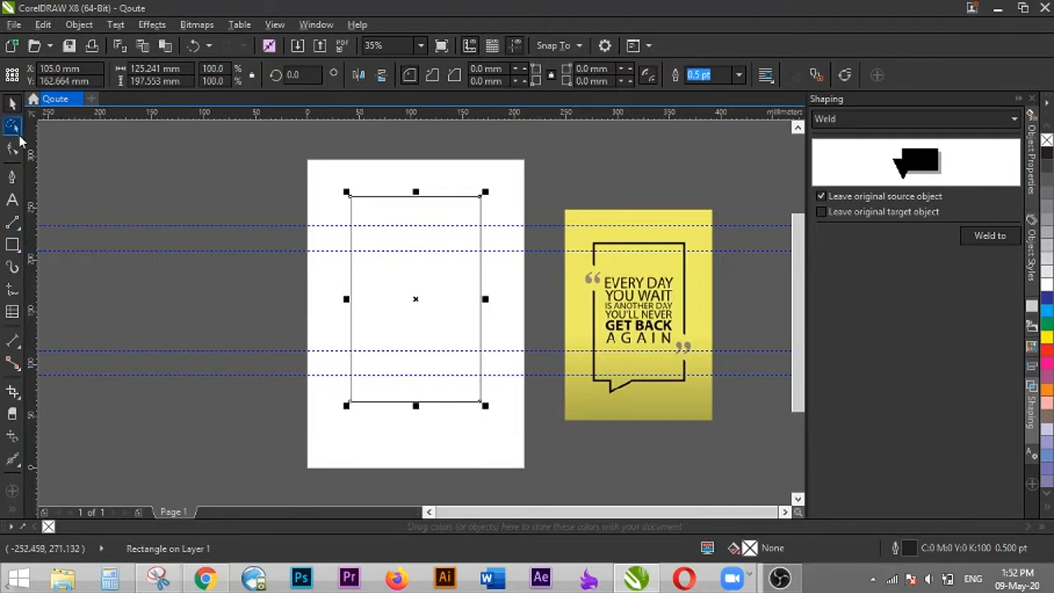
pyautogui.click(19, 233)
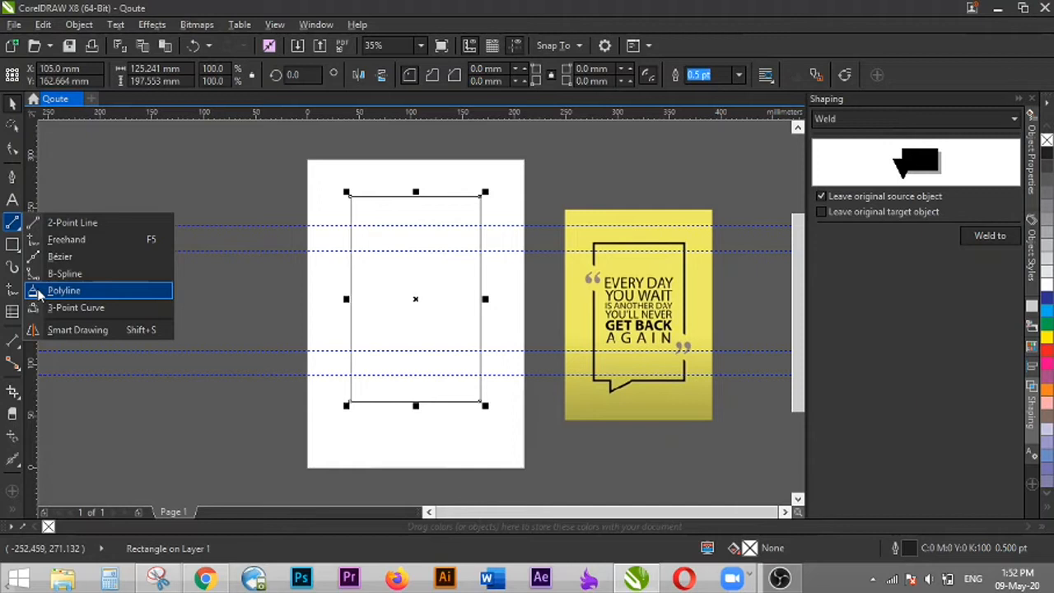
pyautogui.click(63, 291)
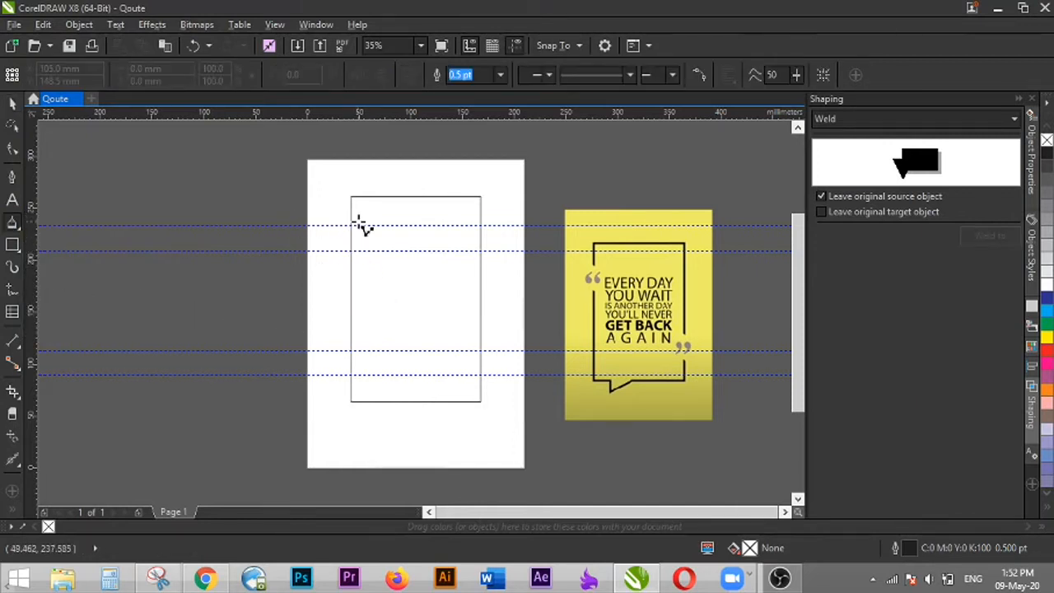
pyautogui.scroll(2, 353, 236)
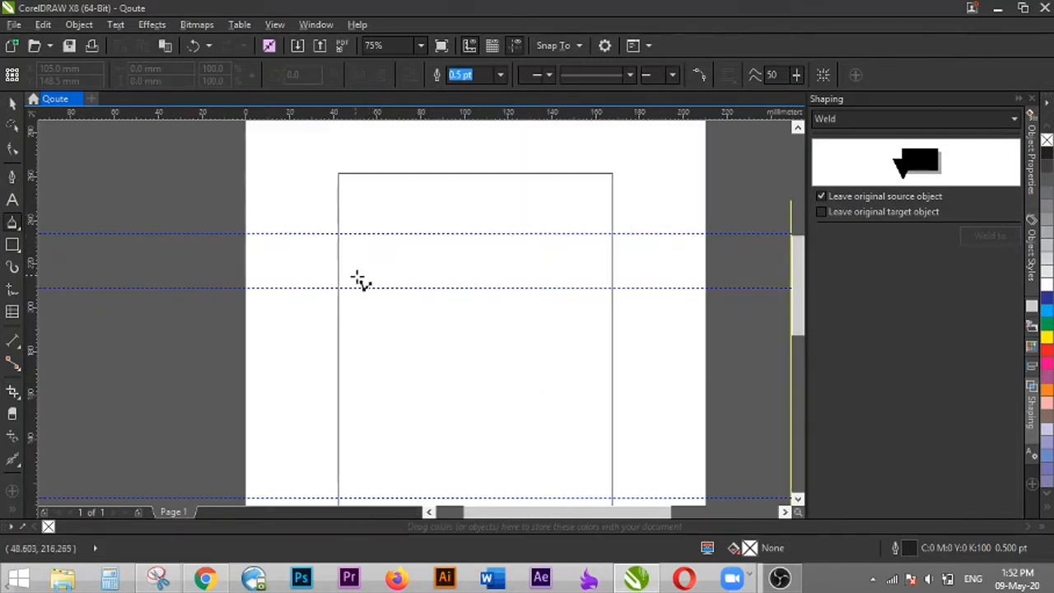
pyautogui.scroll(-2, 417, 247)
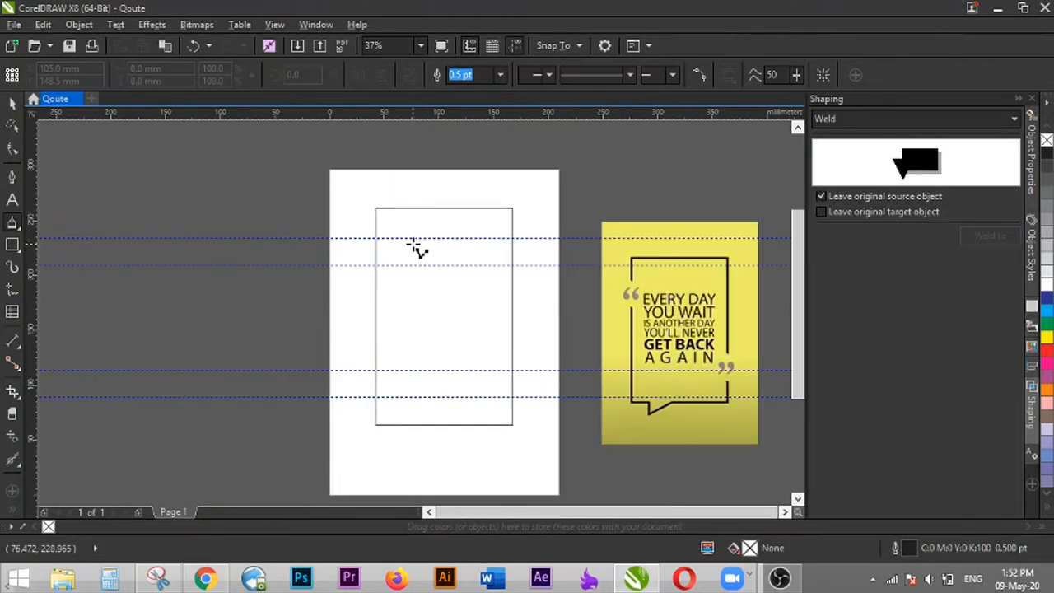
pyautogui.scroll(2, 424, 219)
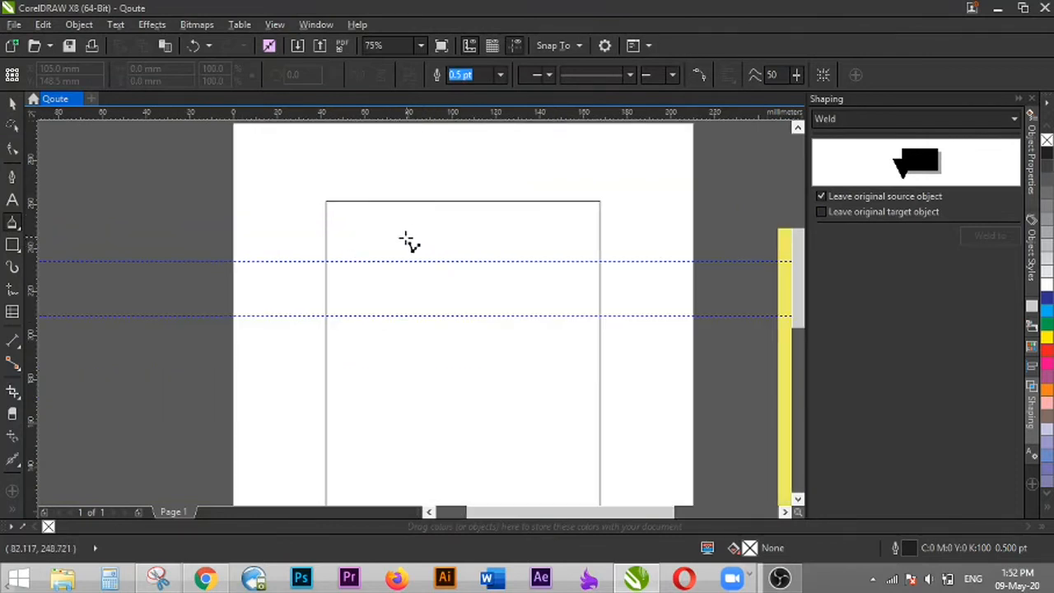
pyautogui.scroll(-2, 336, 260)
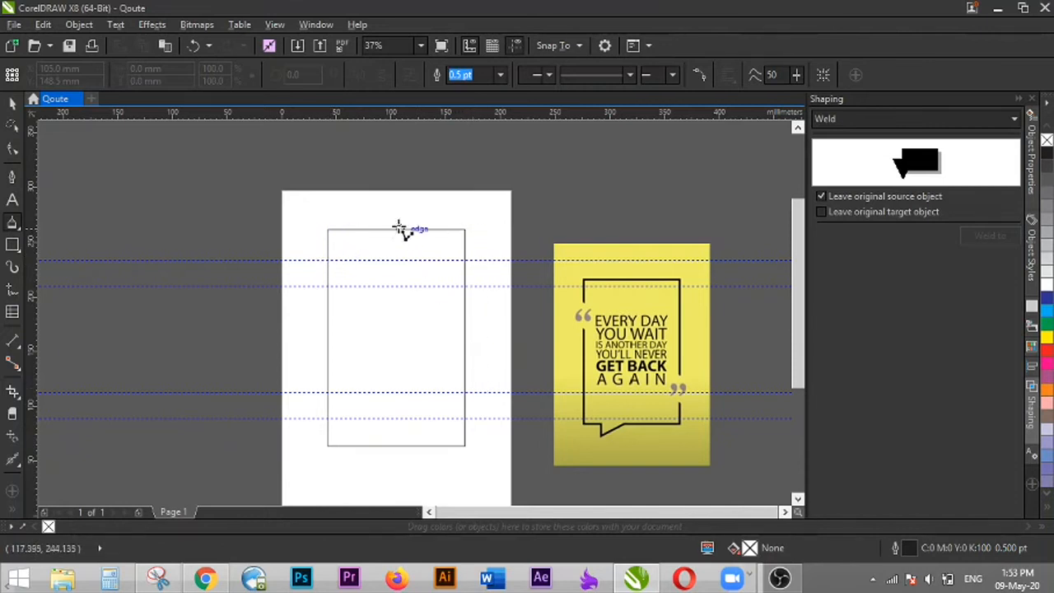
pyautogui.scroll(2, 344, 234)
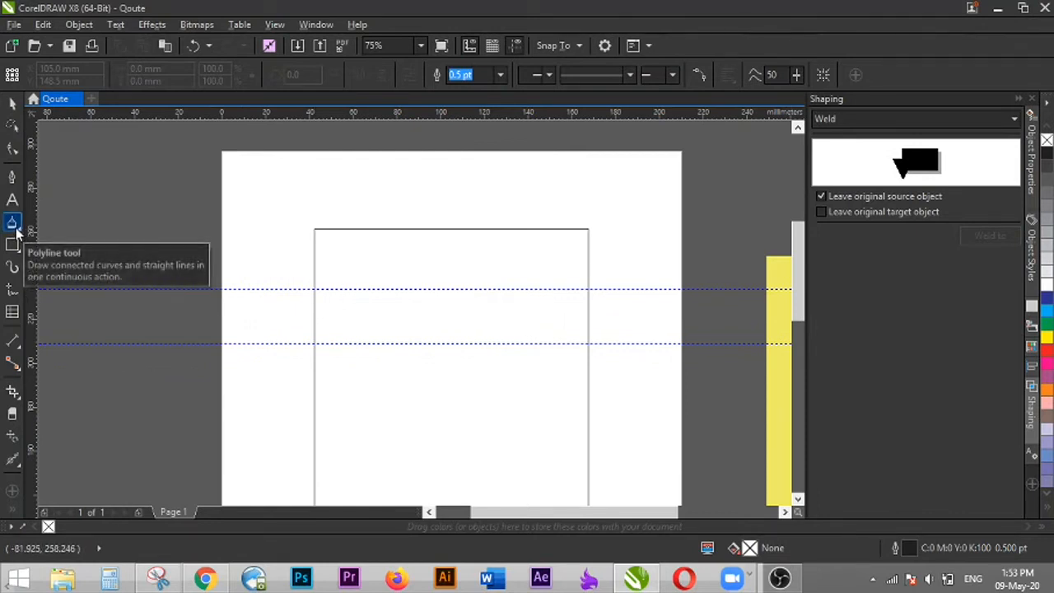
pyautogui.click(313, 290)
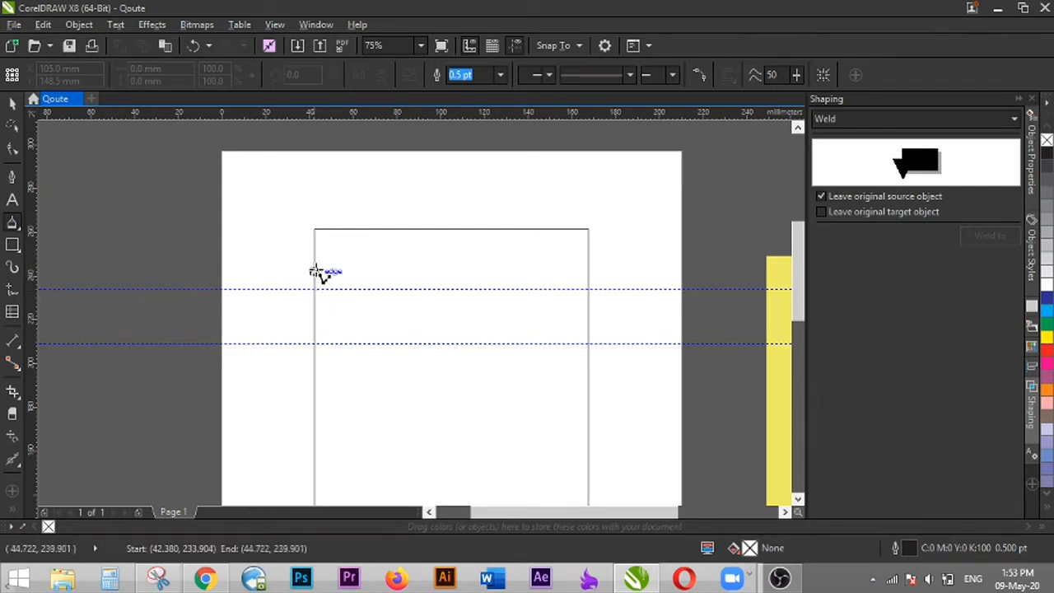
pyautogui.click(314, 229)
pyautogui.click(588, 229)
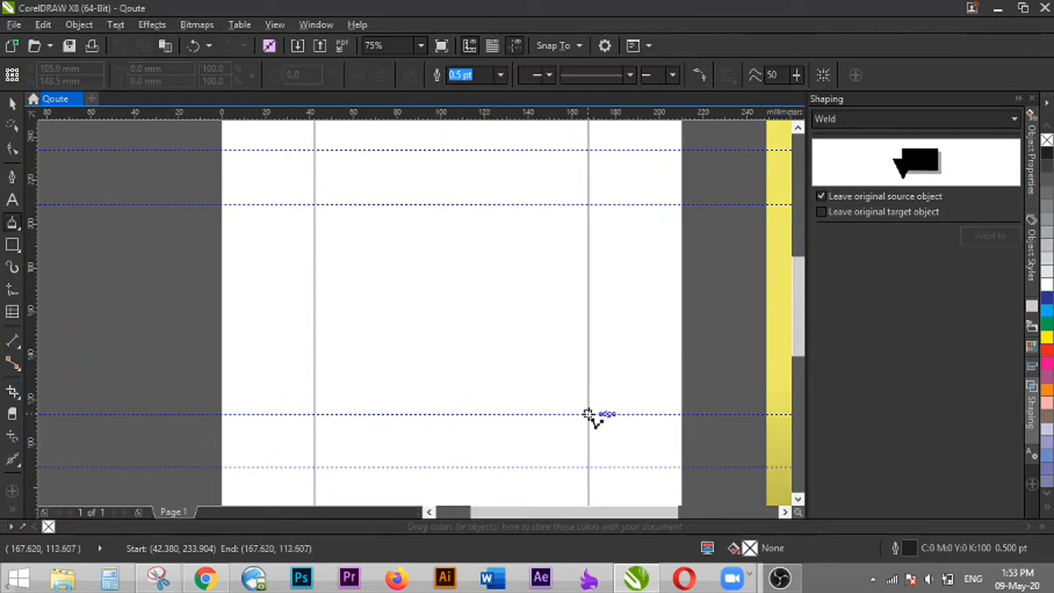
pyautogui.doubleClick(588, 414)
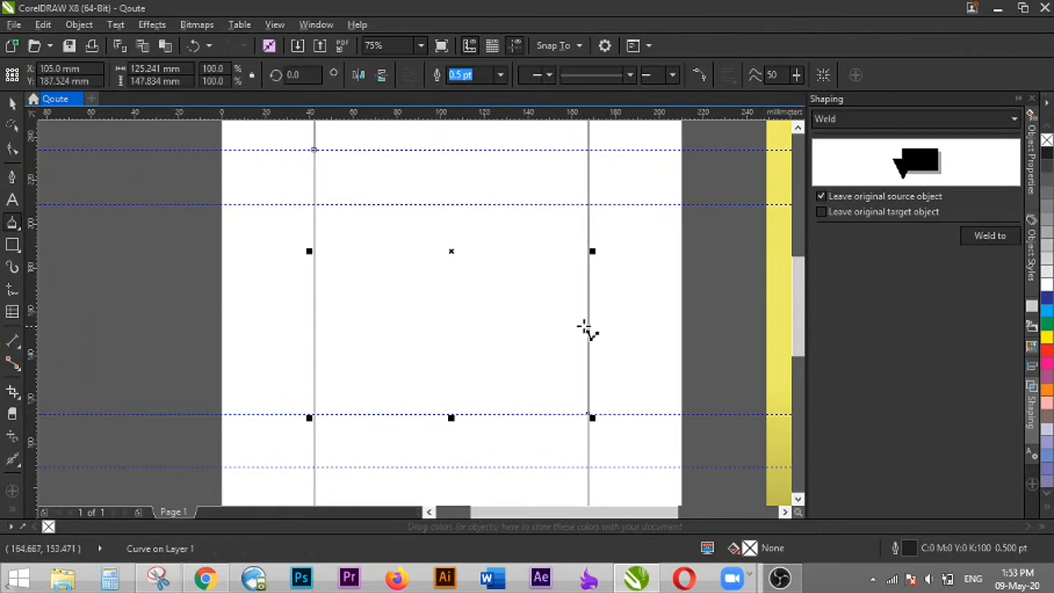
# - Move the open polyline up and to the right, away from the rectangle it traces
pyautogui.scroll(-2, 571, 370)
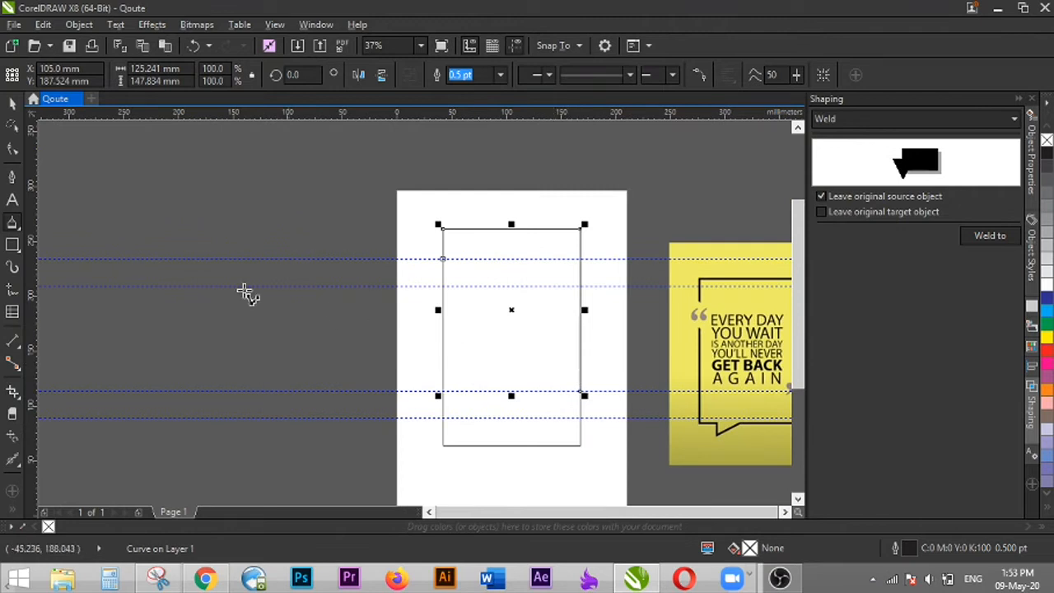
pyautogui.click(15, 105)
pyautogui.moveTo(513, 308); pyautogui.dragTo(576, 238)
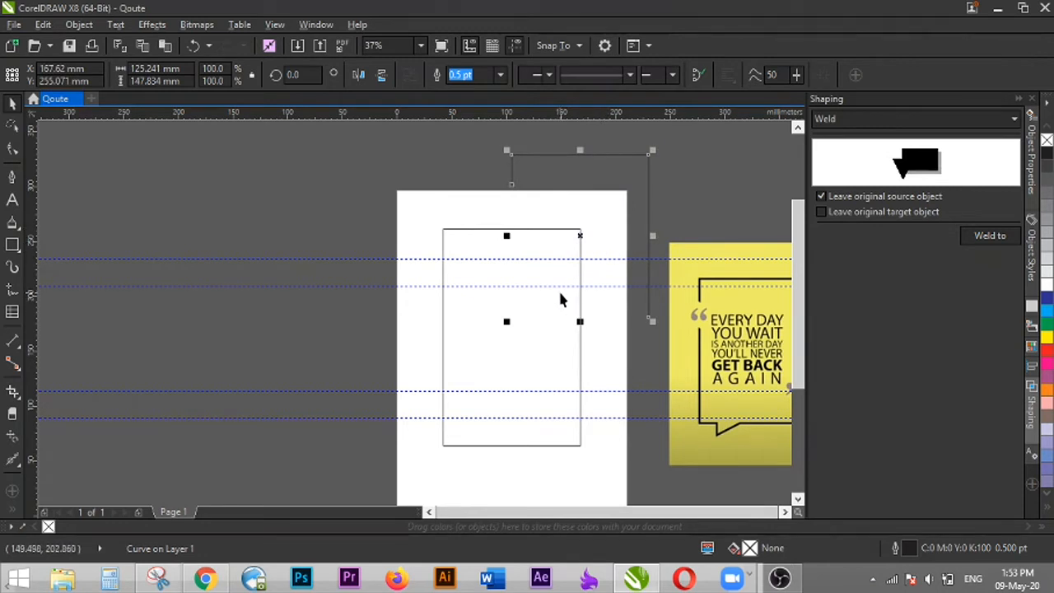
# - Undo the open polyline's move and deselect it
pyautogui.hotkey('ctrl', 'z')
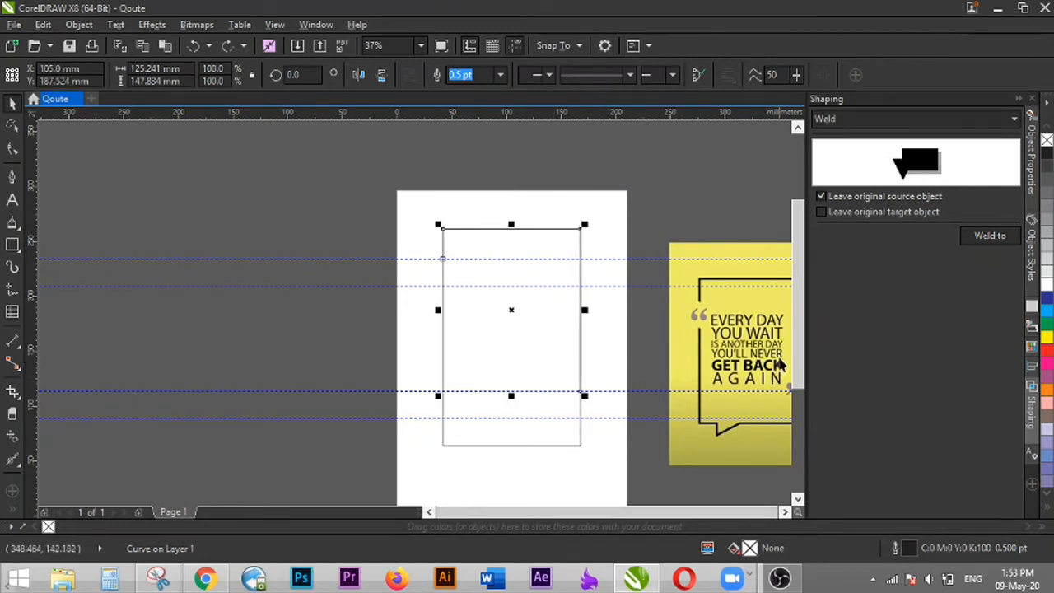
pyautogui.scroll(-2, 798, 355)
pyautogui.click(621, 412)
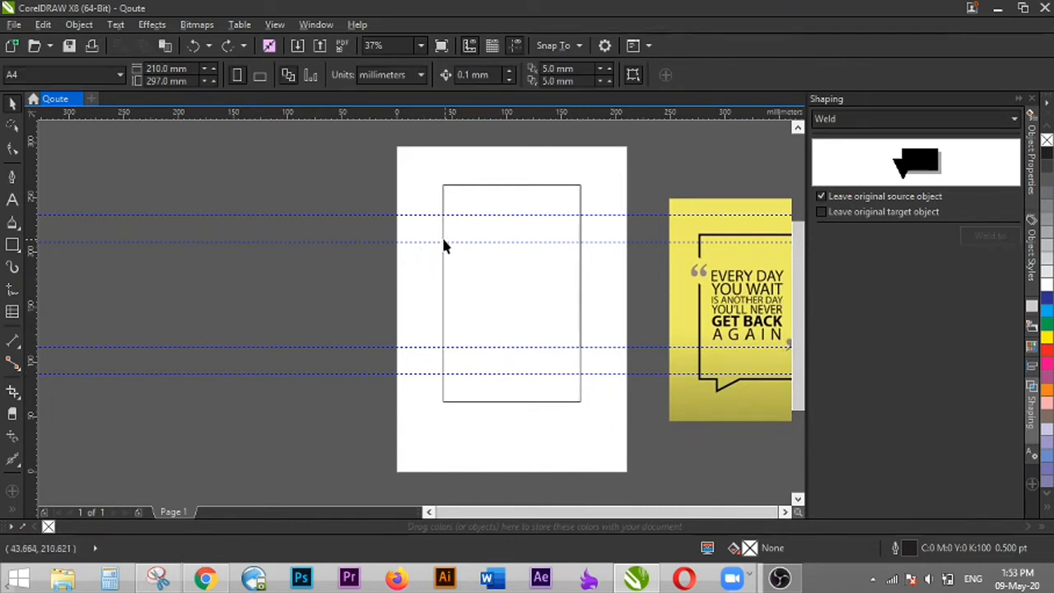
# - Draw a second open polyline from the lowest guideline on the rectangle's right edge, around both bottom corners, up to the second guideline on its left edge
pyautogui.click(13, 223)
pyautogui.scroll(1, 609, 399)
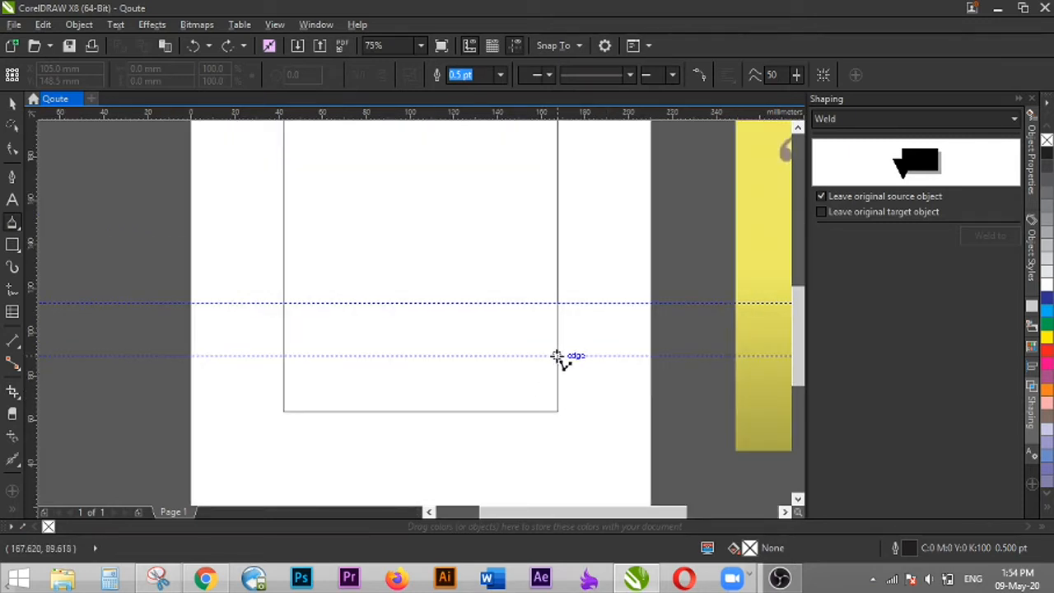
pyautogui.click(557, 355)
pyautogui.click(556, 411)
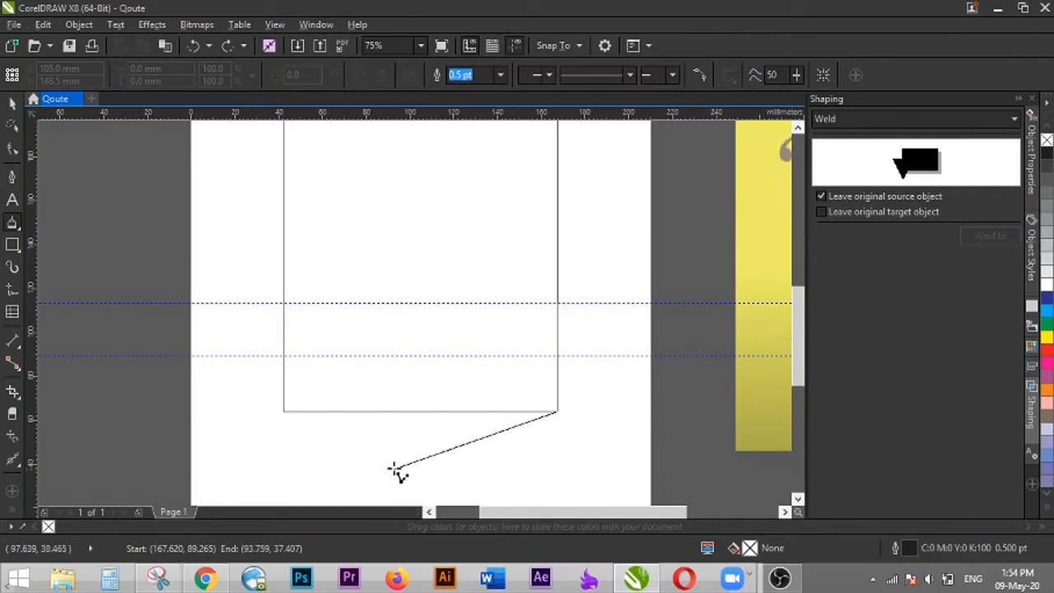
pyautogui.click(283, 411)
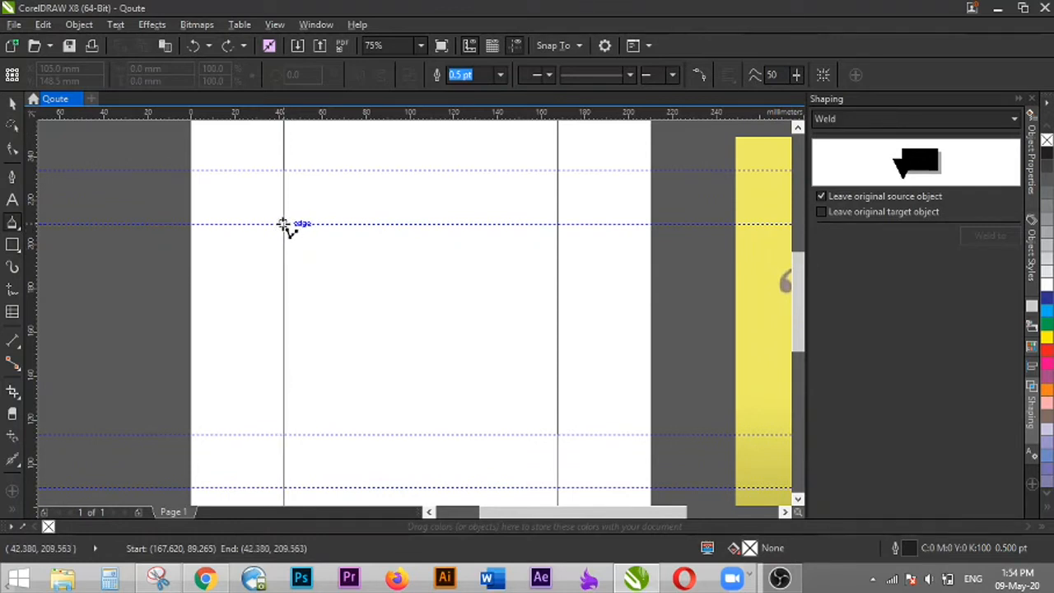
pyautogui.doubleClick(283, 224)
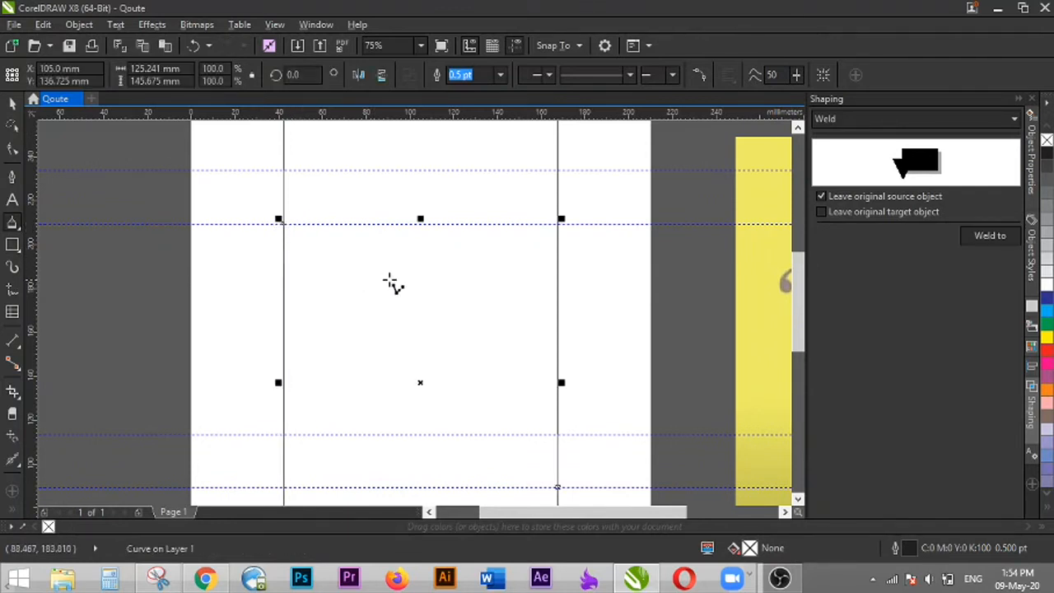
pyautogui.scroll(-2, 395, 284)
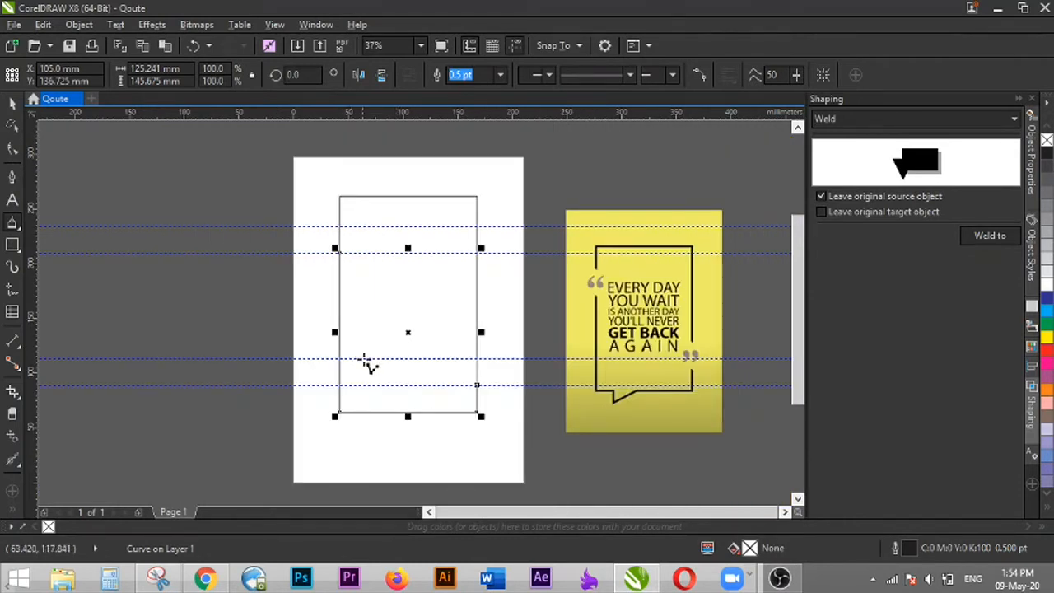
# - Delete the original rectangle, keeping the two open polylines traced over it
pyautogui.click(12, 103)
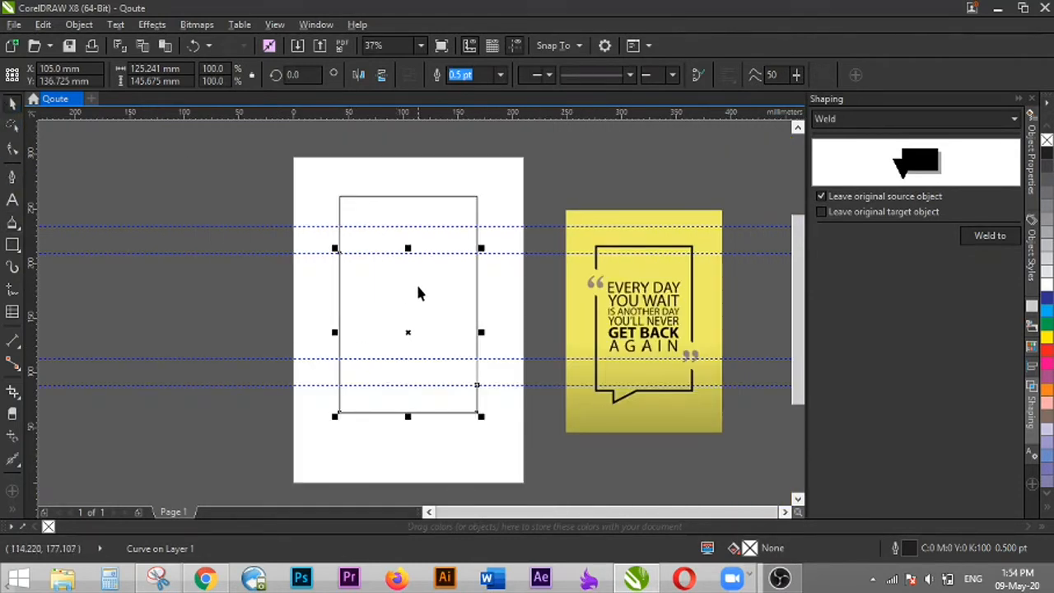
pyautogui.click(506, 246)
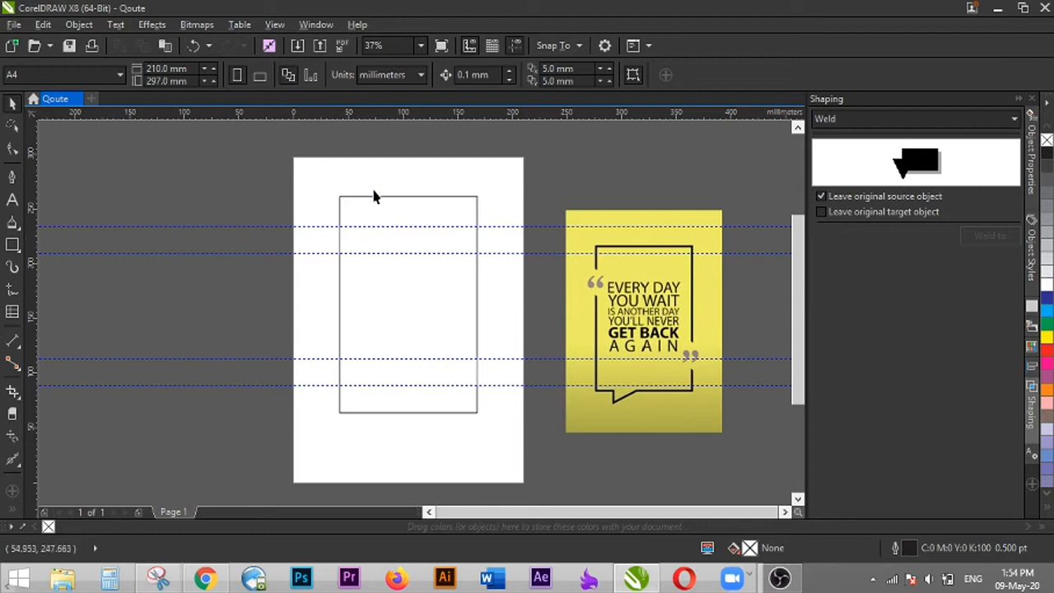
pyautogui.click(341, 244)
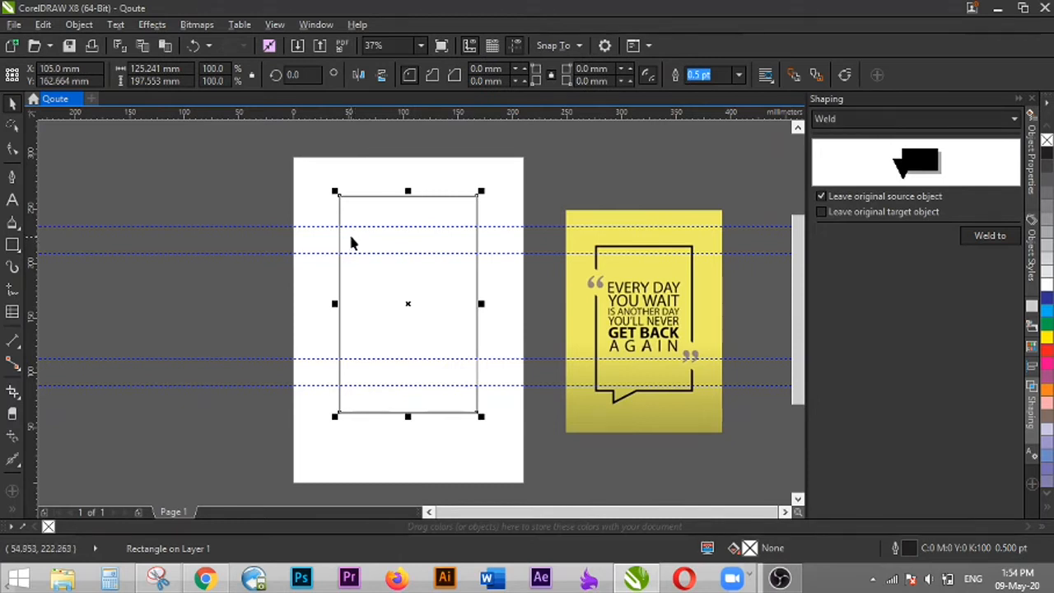
pyautogui.click(347, 239)
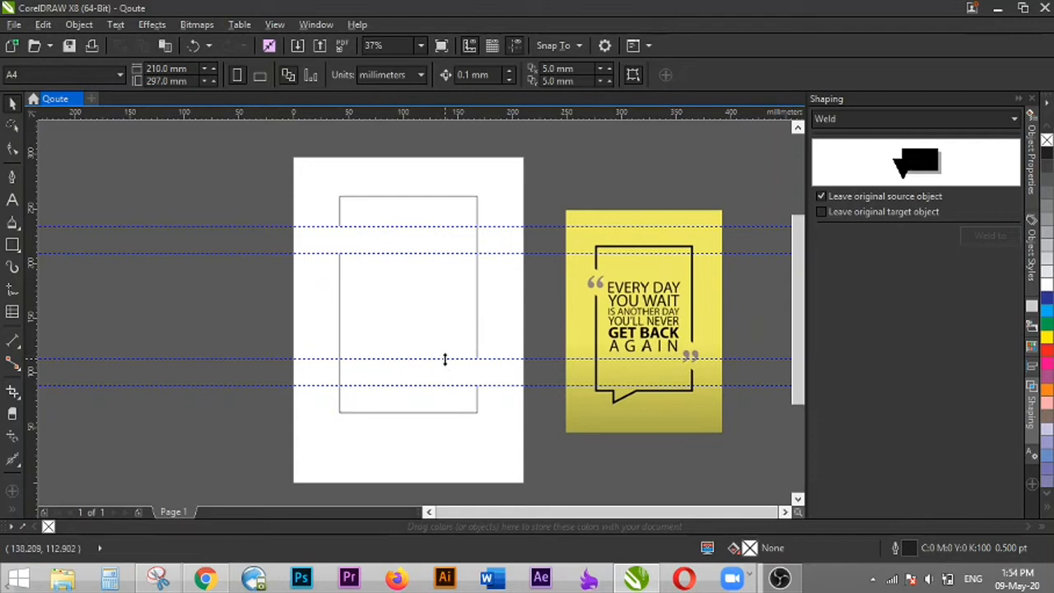
# - Delete all four horizontal guidelines that mark the frame's gaps
pyautogui.moveTo(445, 359); pyautogui.dragTo(447, 382)
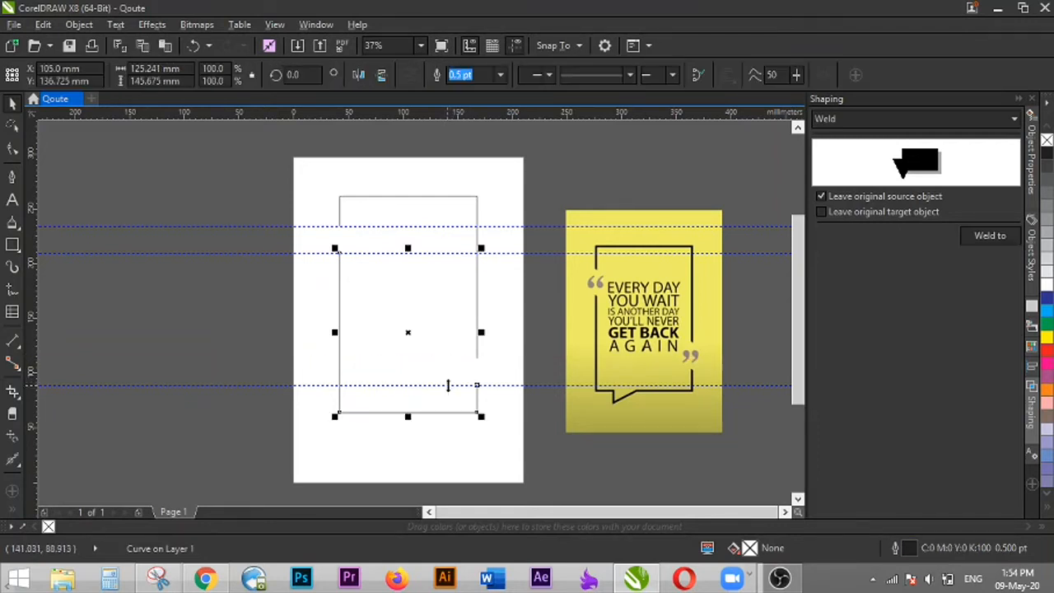
pyautogui.click(495, 383)
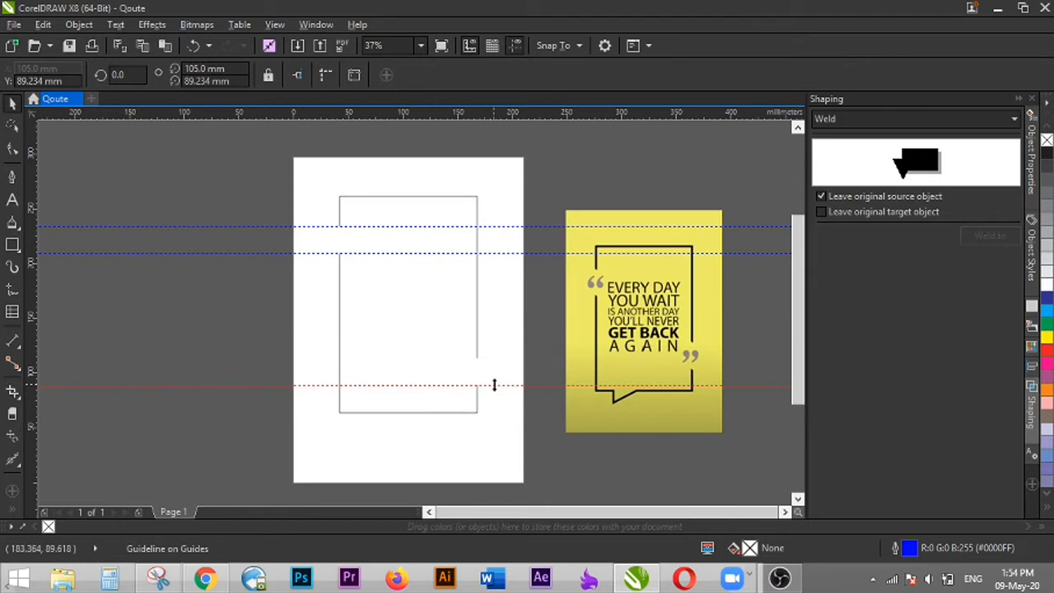
pyautogui.press('Delete')
pyautogui.click(505, 253)
pyautogui.press('Delete')
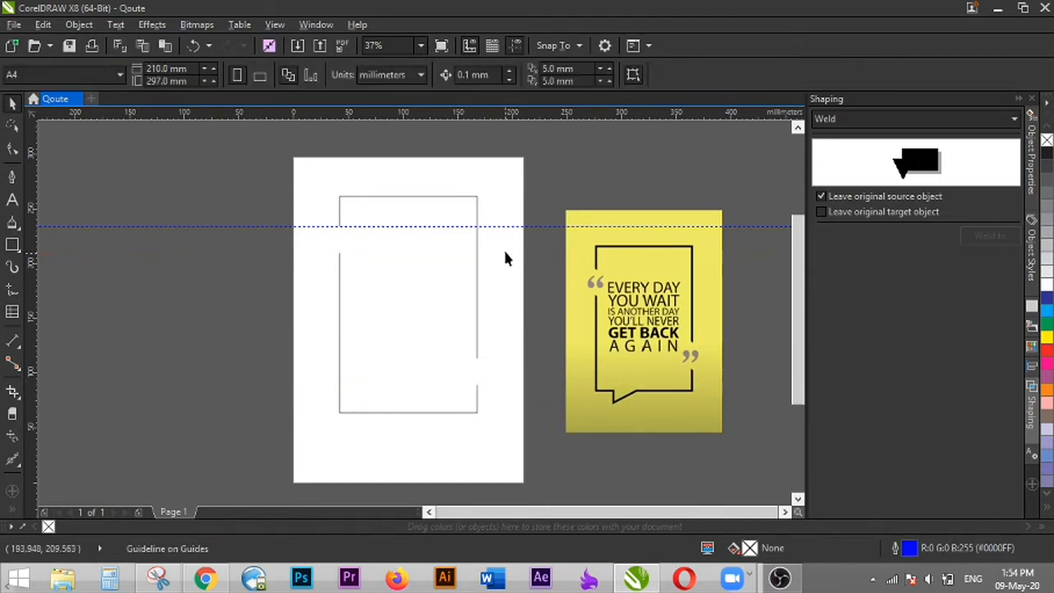
pyautogui.click(503, 225)
pyautogui.press('Delete')
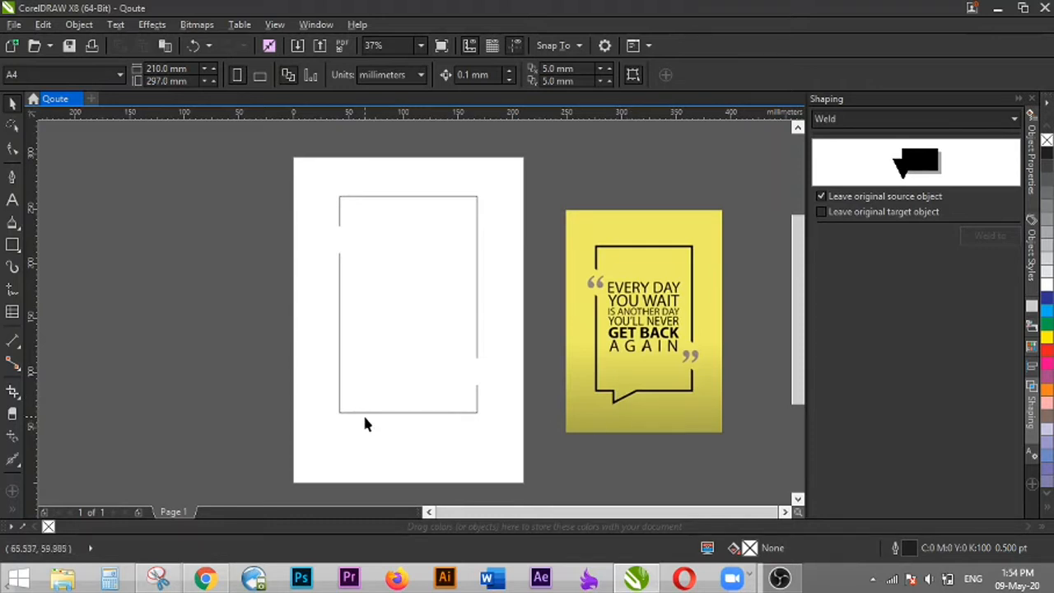
pyautogui.click(339, 354)
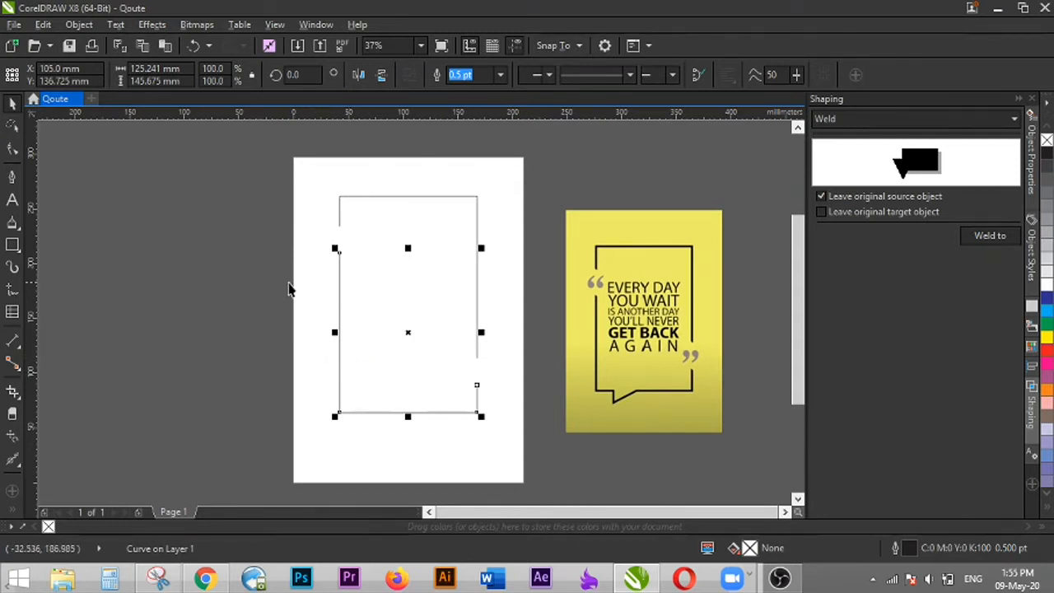
pyautogui.click(12, 153)
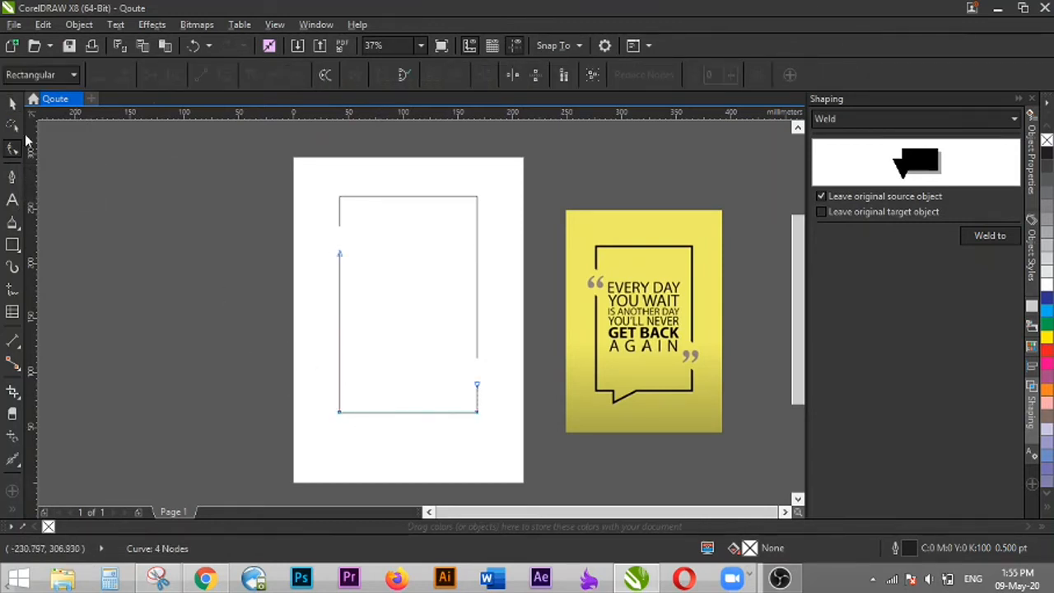
pyautogui.click(11, 111)
pyautogui.click(499, 409)
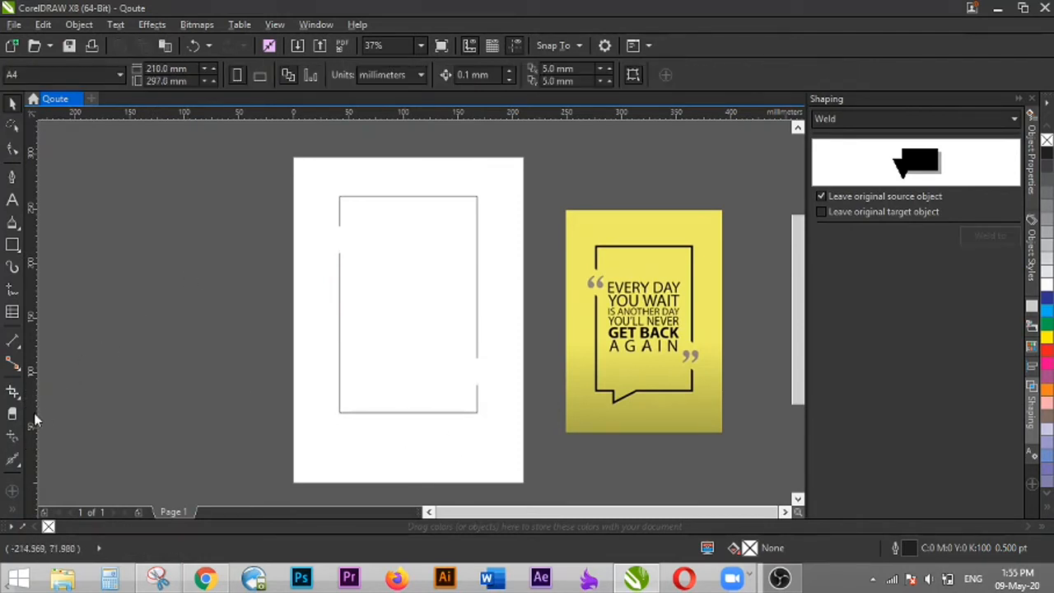
# - Add two vertical guidelines across the frame's bottom edge at about X 55 and 85 mm for the speech-bubble tail
pyautogui.moveTo(235, 409); pyautogui.dragTo(390, 427)
pyautogui.rightClick(390, 427)
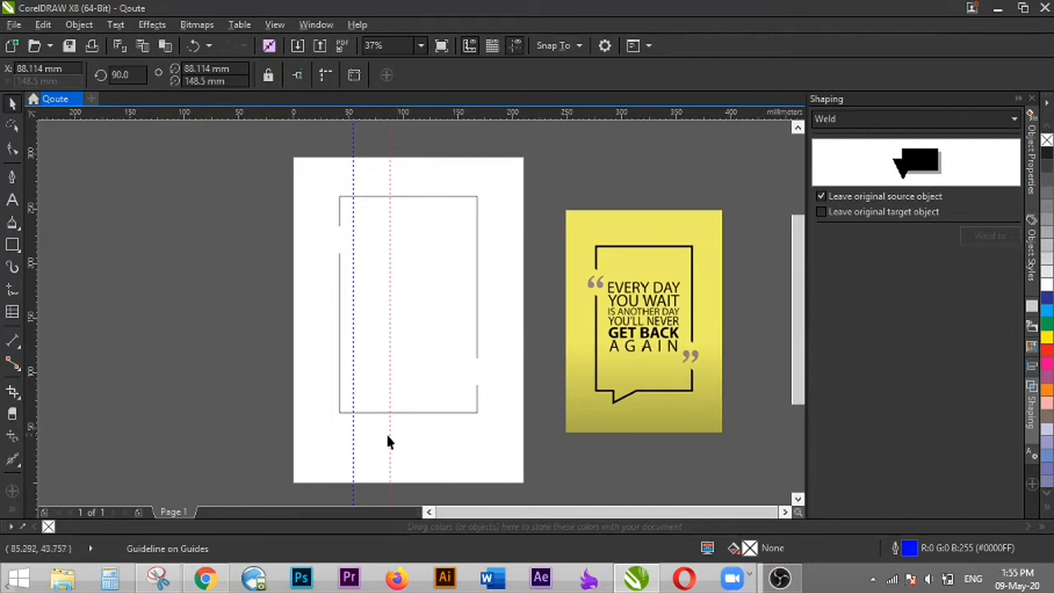
pyautogui.moveTo(388, 432); pyautogui.dragTo(387, 441)
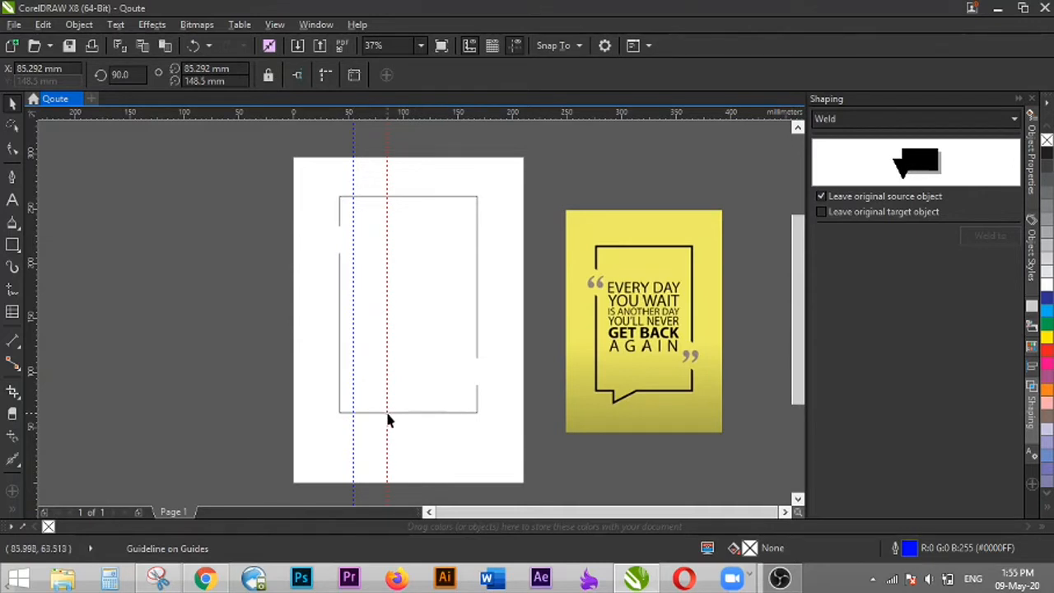
# - Add a horizontal guideline below the frame's bottom edge at about Y 52 mm
pyautogui.scroll(2, 369, 429)
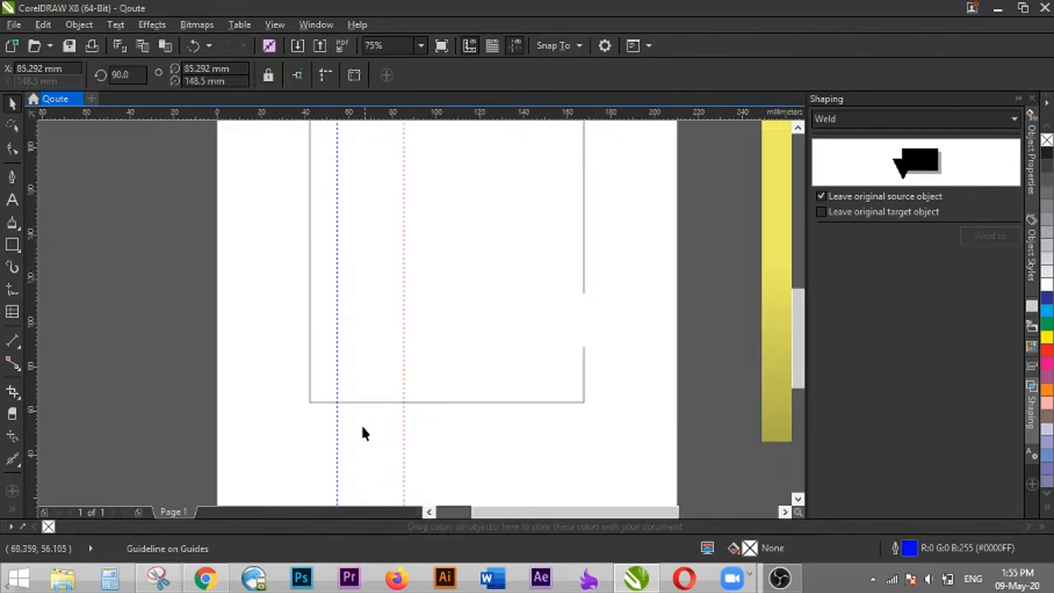
pyautogui.scroll(-2, 357, 466)
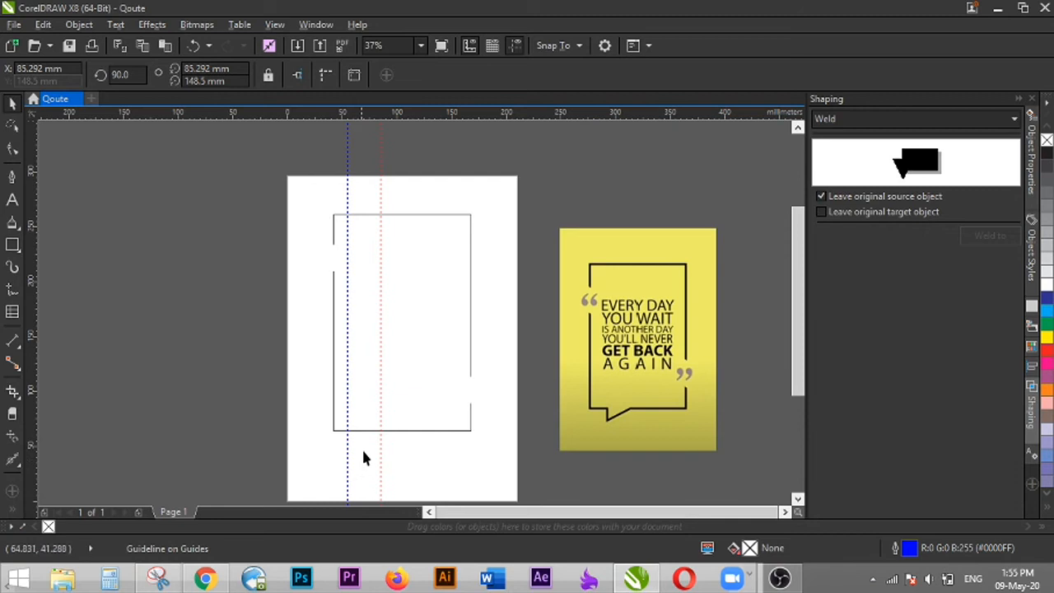
pyautogui.moveTo(443, 128); pyautogui.dragTo(357, 445)
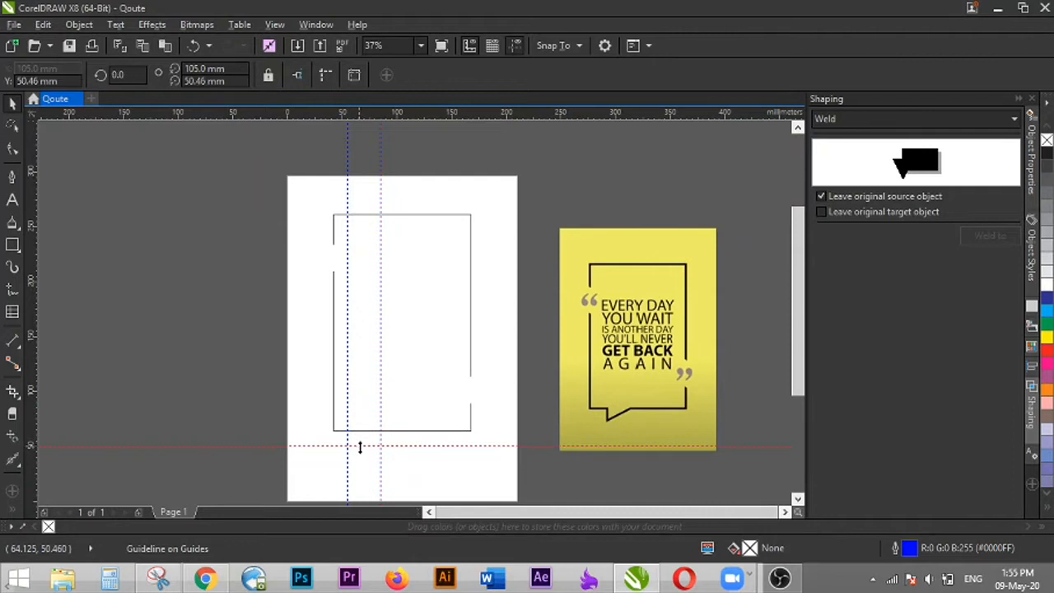
pyautogui.scroll(4, 362, 451)
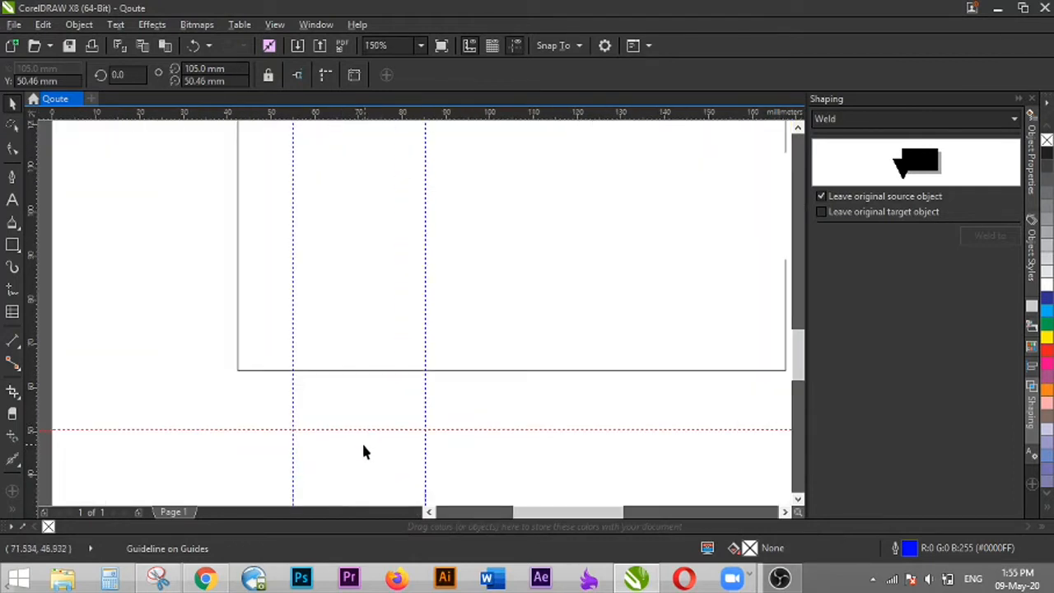
pyautogui.moveTo(349, 432); pyautogui.dragTo(353, 424)
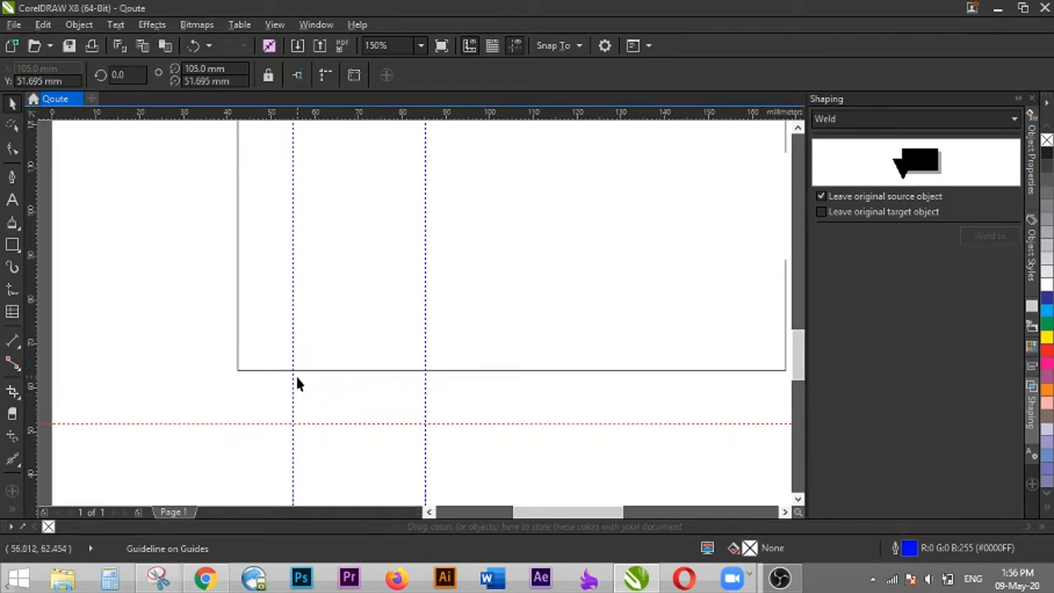
# - Add two nodes to the lower polyline's bottom edge where the vertical guidelines cross it
pyautogui.click(12, 151)
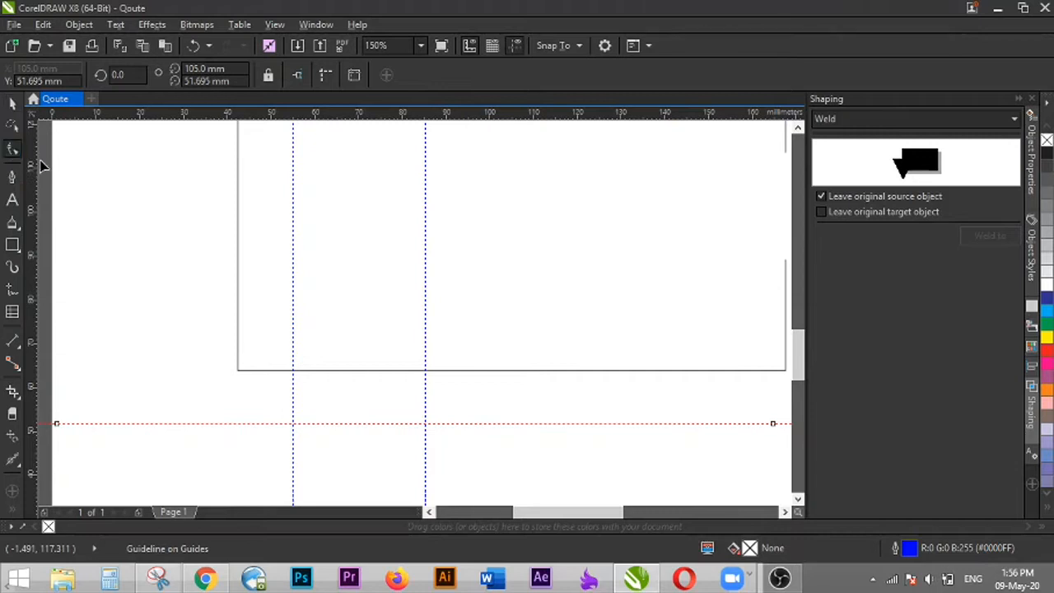
pyautogui.click(238, 311)
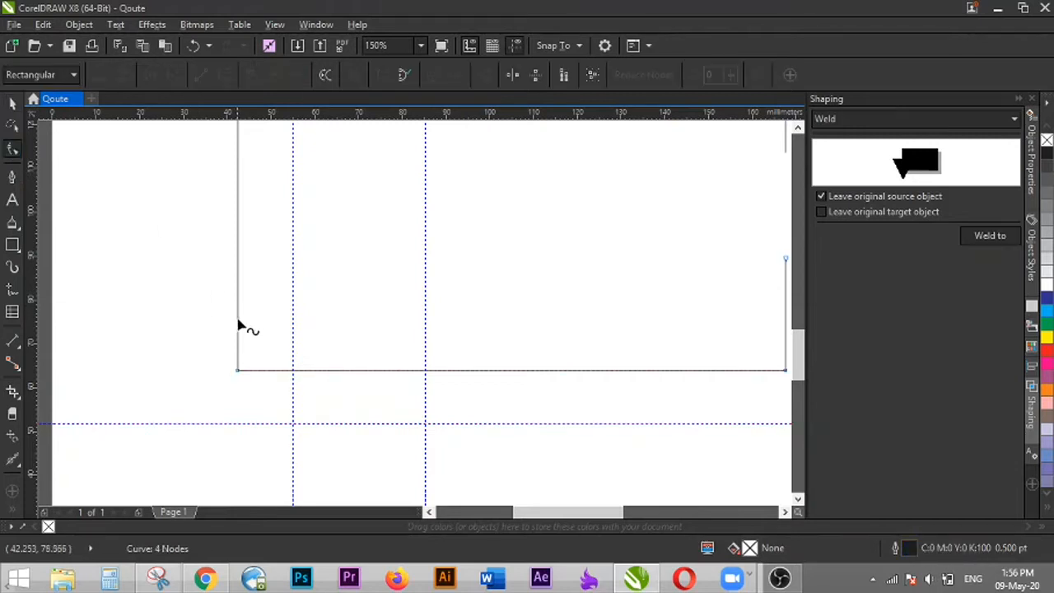
pyautogui.doubleClick(293, 371)
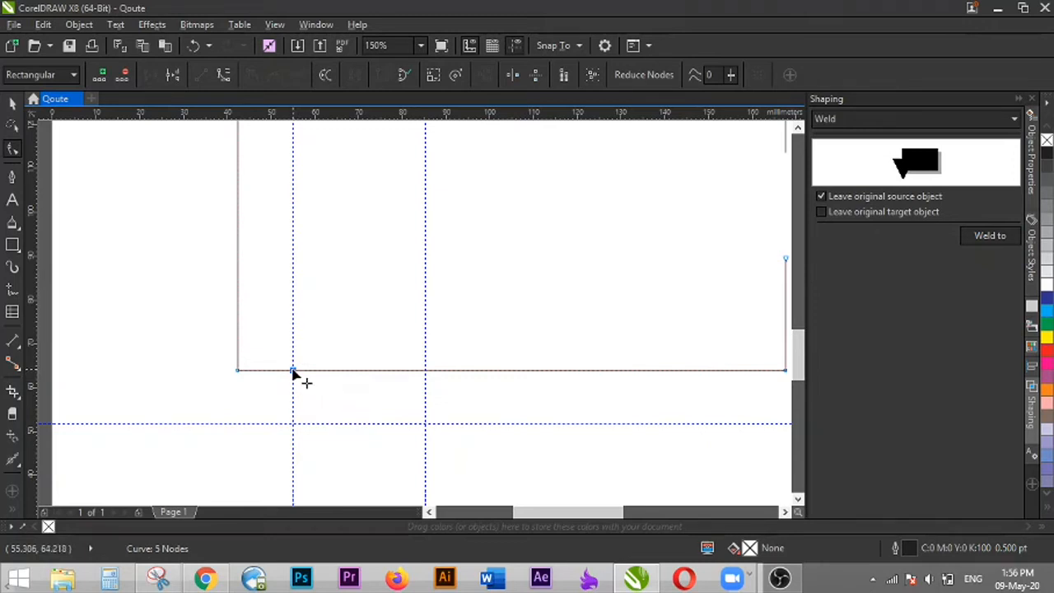
pyautogui.doubleClick(426, 371)
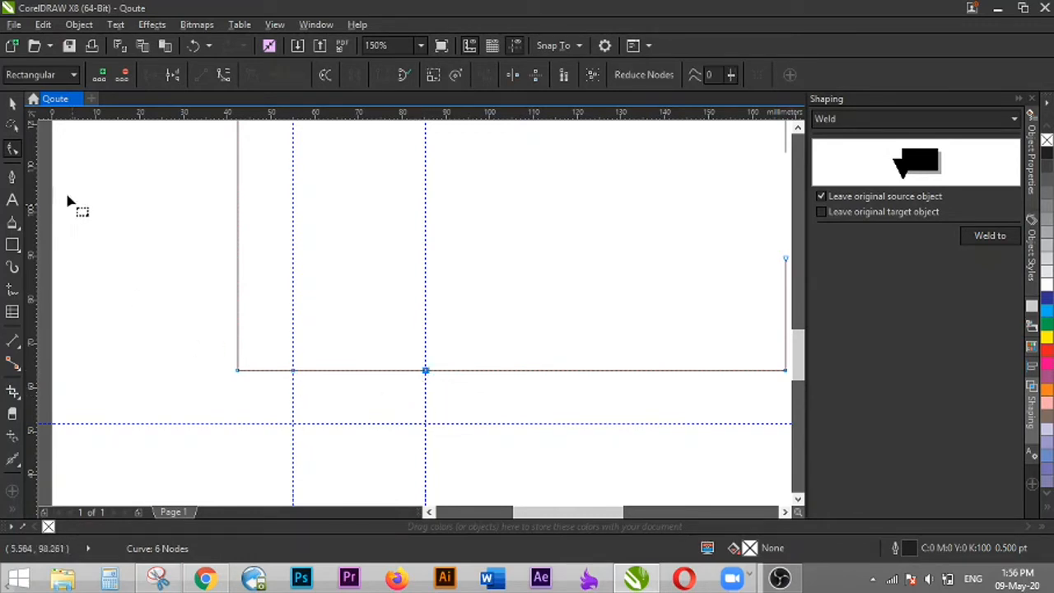
pyautogui.click(12, 103)
pyautogui.click(174, 315)
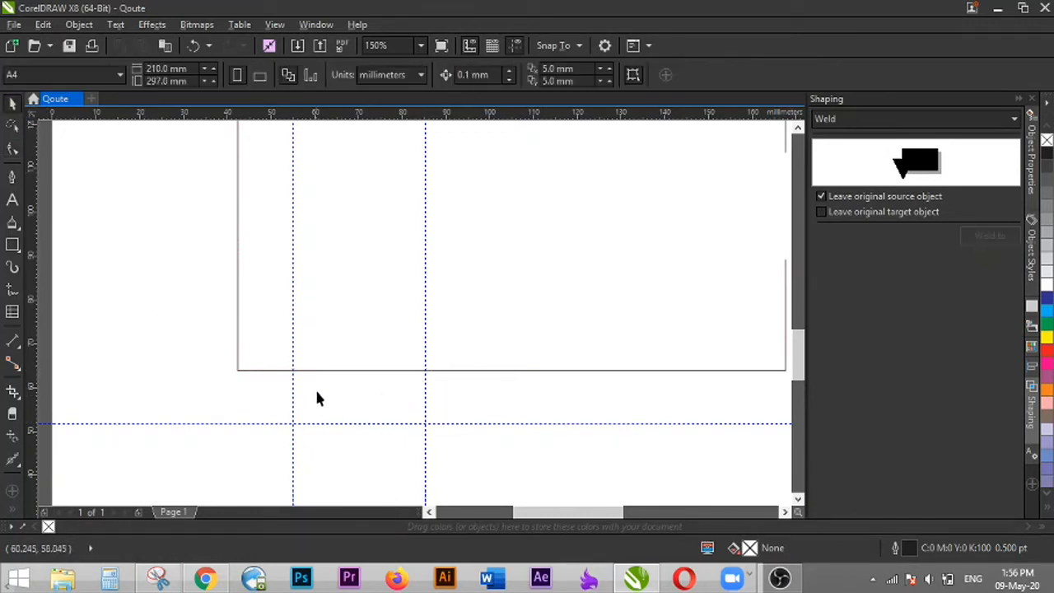
# - Add a node between the two new ones and move it to the crossing of the 55 mm vertical and the horizontal guideline, forming the tail
pyautogui.click(317, 372)
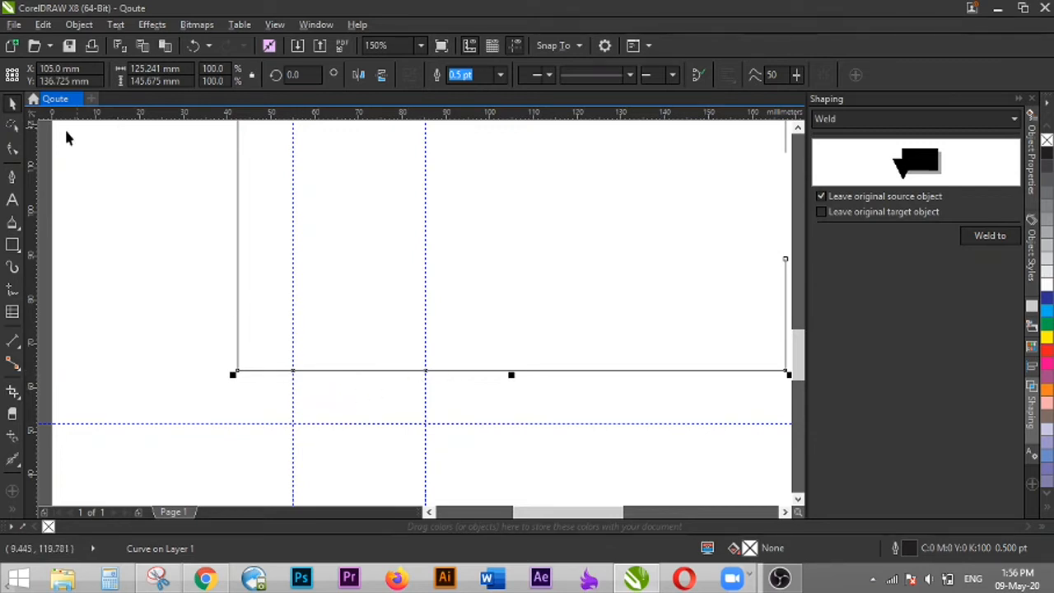
pyautogui.click(12, 149)
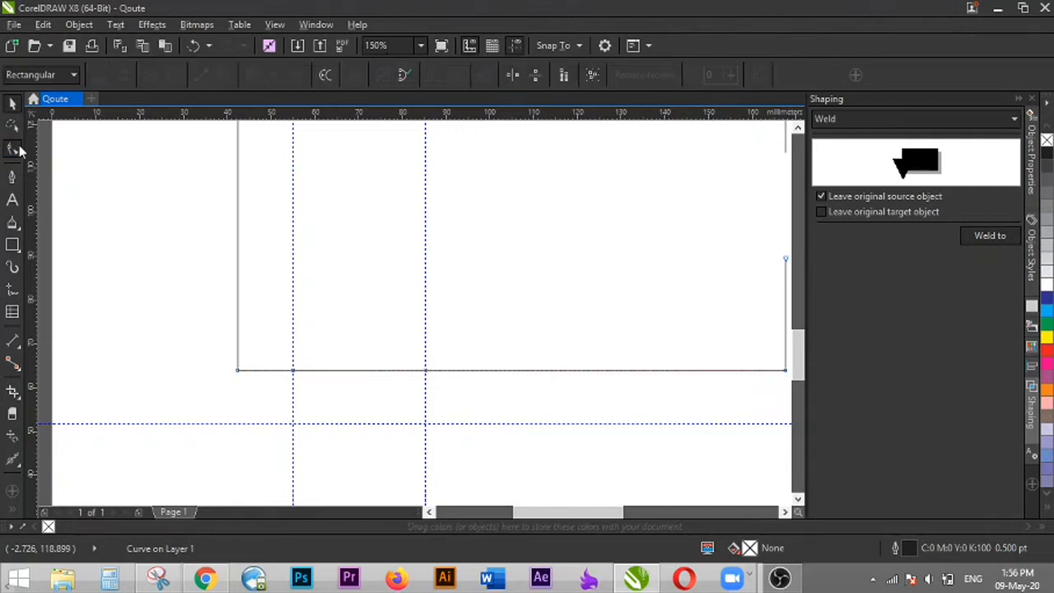
pyautogui.doubleClick(334, 369)
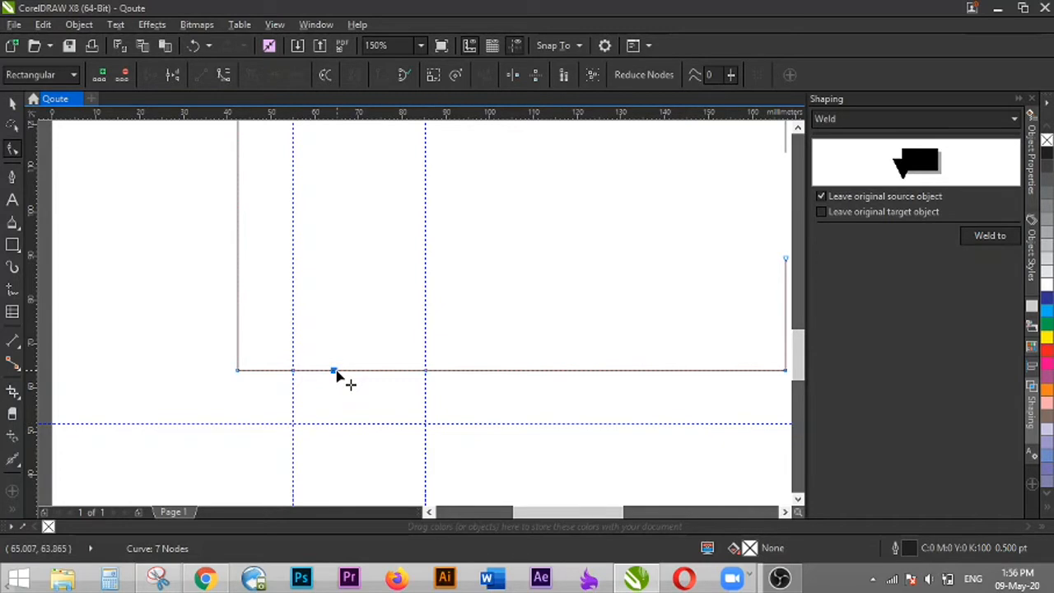
pyautogui.scroll(4, 288, 432)
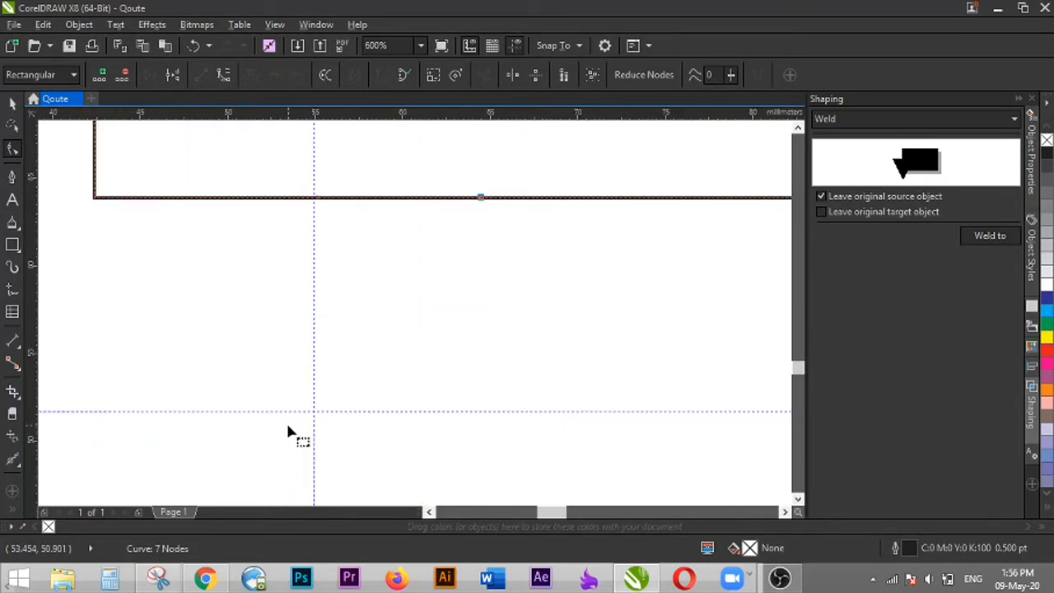
pyautogui.moveTo(479, 199); pyautogui.dragTo(320, 416)
pyautogui.scroll(-4, 320, 416)
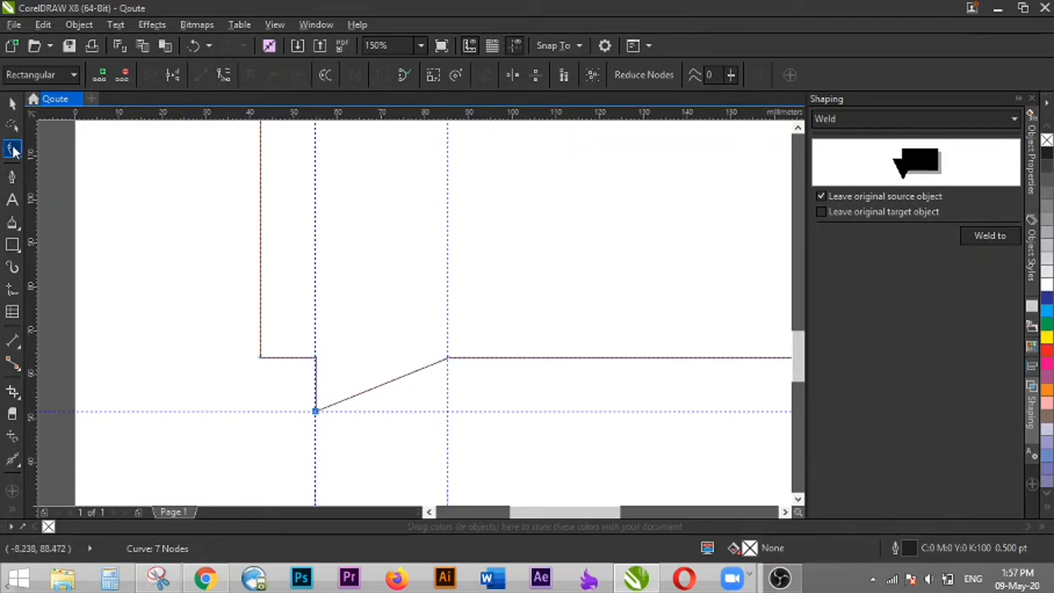
# - Add two extra nodes to the frame's bottom edge beside the tail, undoing a trial downward move of the second one
pyautogui.doubleClick(530, 358)
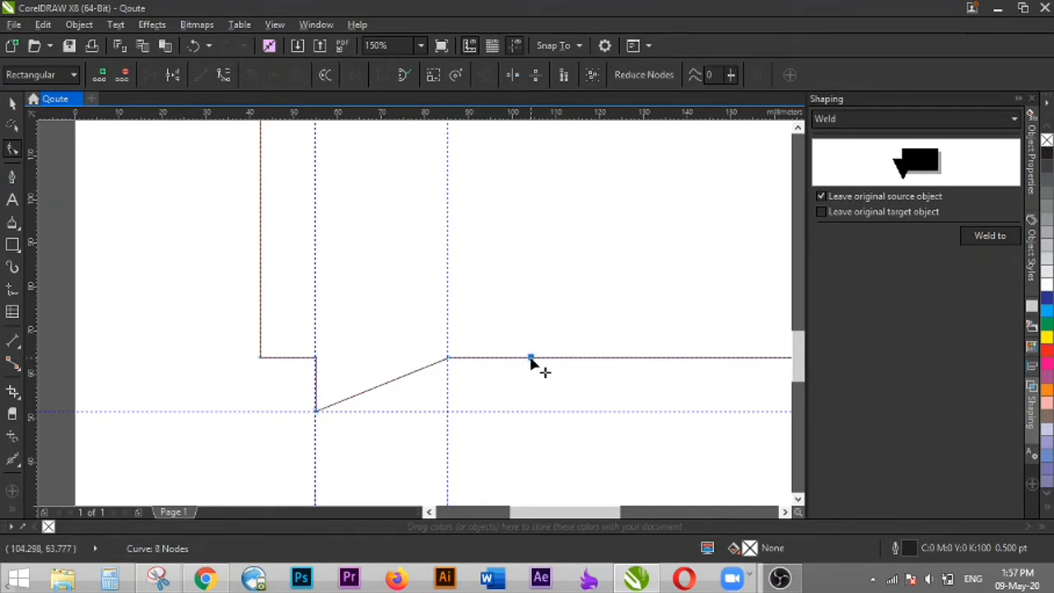
pyautogui.doubleClick(606, 359)
pyautogui.moveTo(609, 364); pyautogui.dragTo(596, 399)
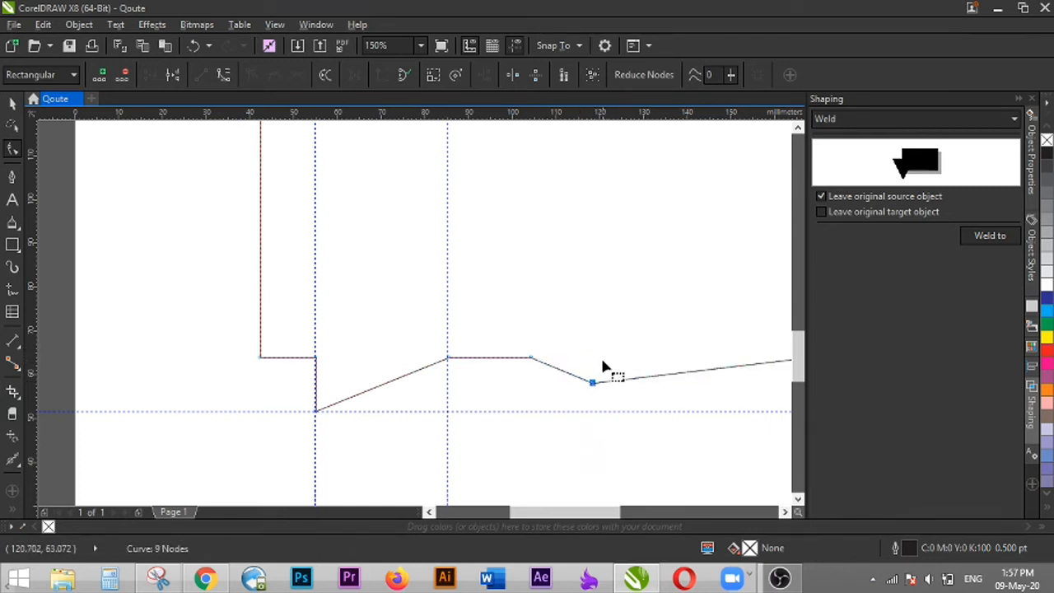
pyautogui.hotkey('ctrl', 'z')
# - Delete the two vertical guidelines and the horizontal guideline used for the speech-bubble tail
pyautogui.scroll(-4, 502, 320)
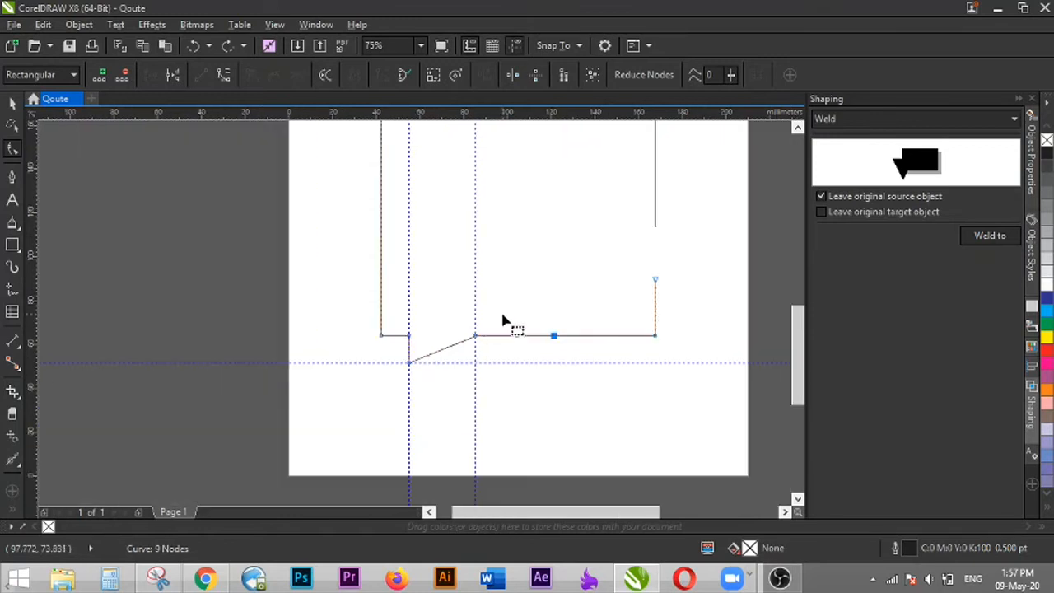
pyautogui.moveTo(788, 357); pyautogui.dragTo(798, 321)
pyautogui.click(11, 105)
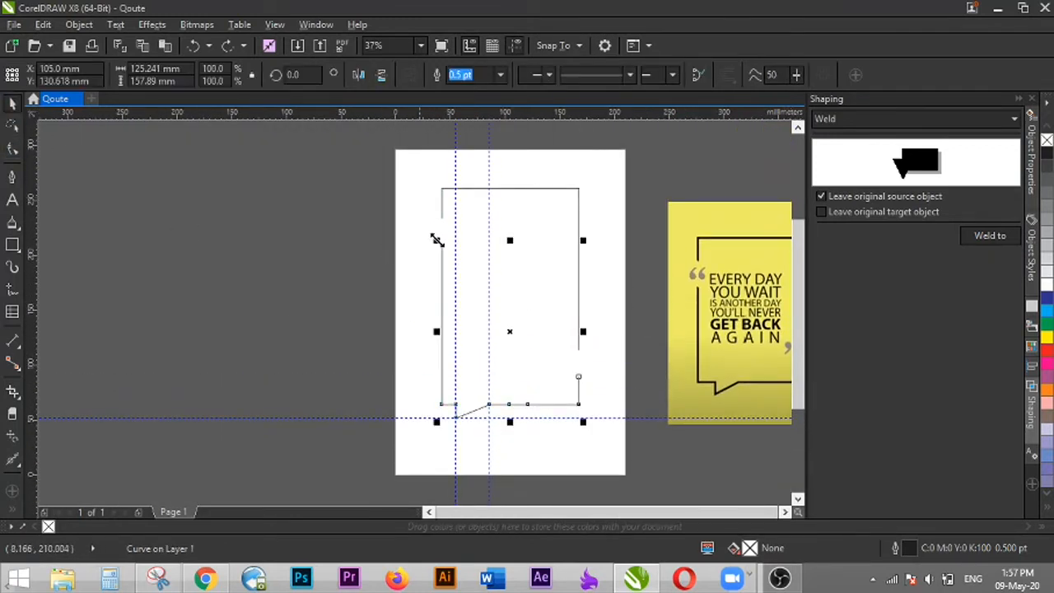
pyautogui.click(489, 157)
pyautogui.press('Delete')
pyautogui.click(455, 165)
pyautogui.press('Delete')
pyautogui.click(531, 417)
pyautogui.press('Delete')
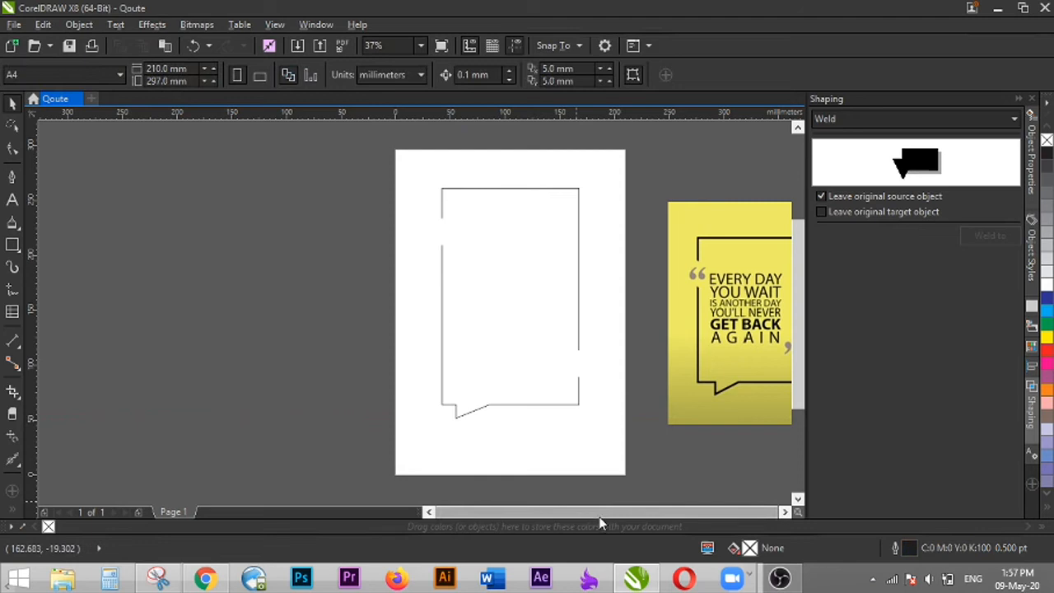
# - Try moving the upper frame polyline alone and both polylines together, undoing each move
pyautogui.click(784, 512)
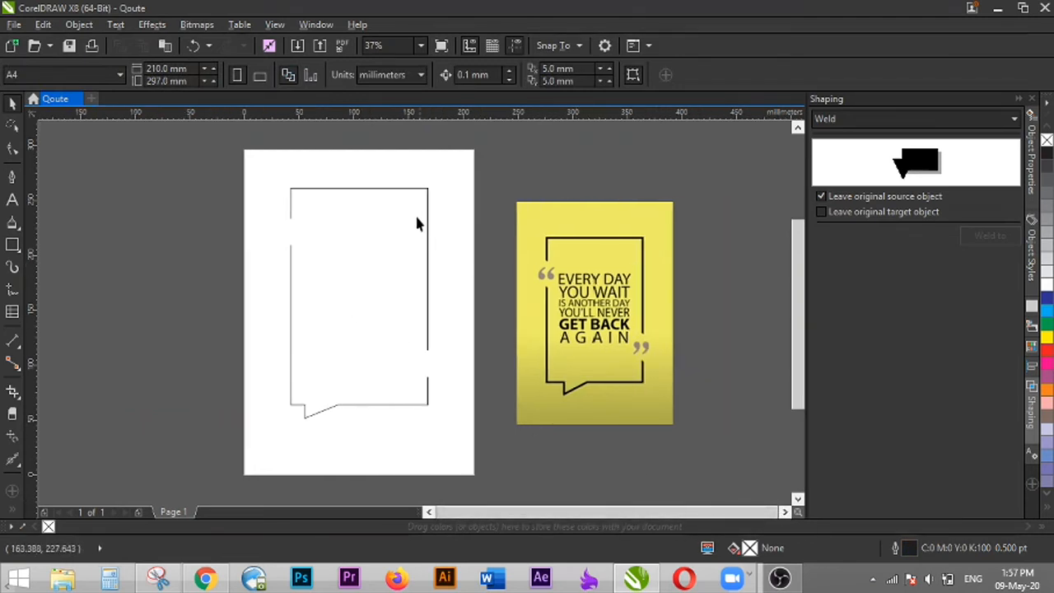
pyautogui.click(398, 193)
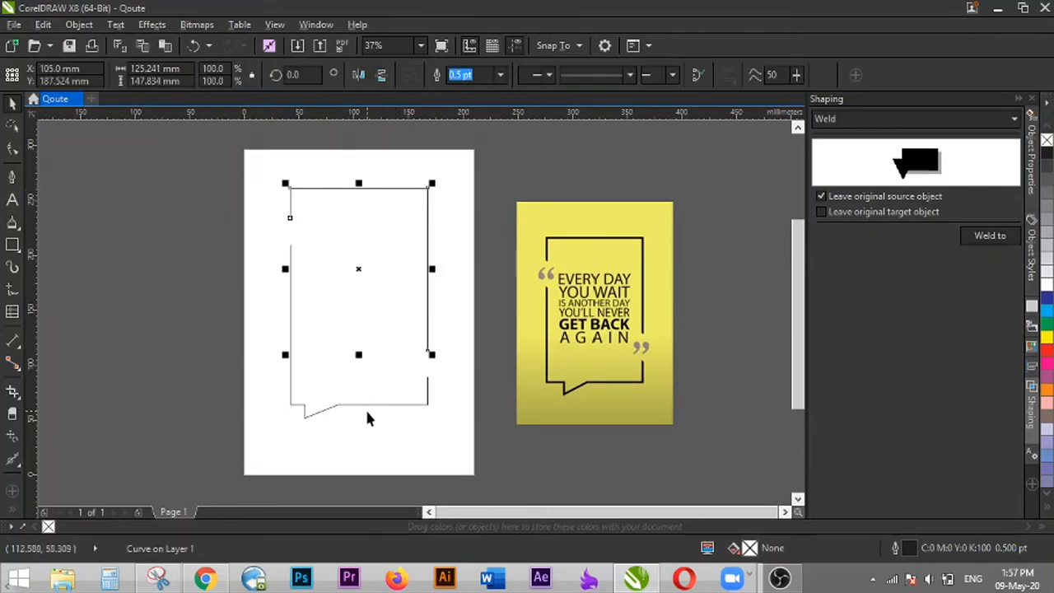
pyautogui.click(436, 360)
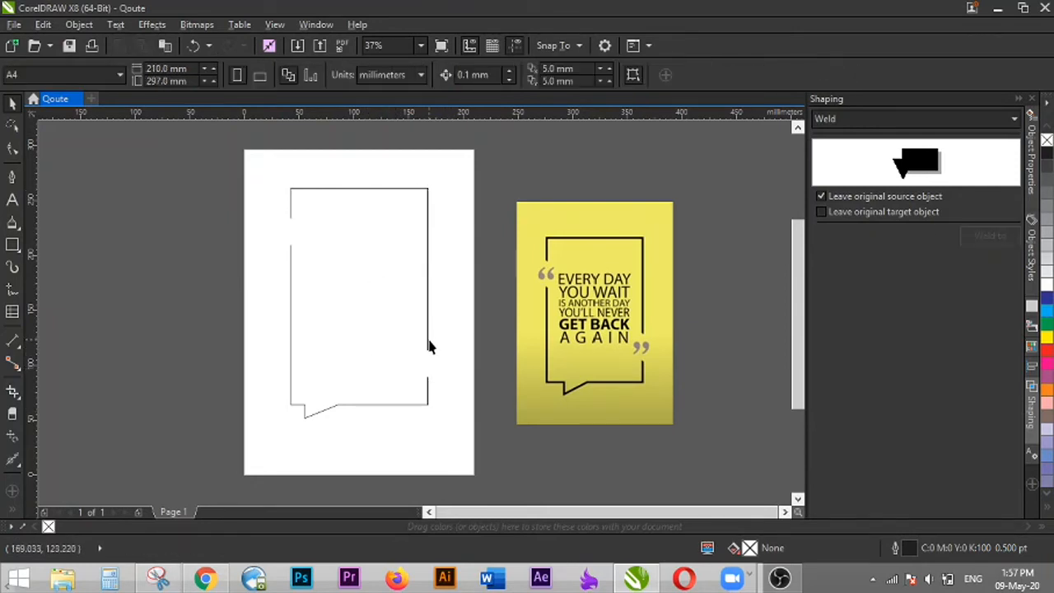
pyautogui.click(427, 339)
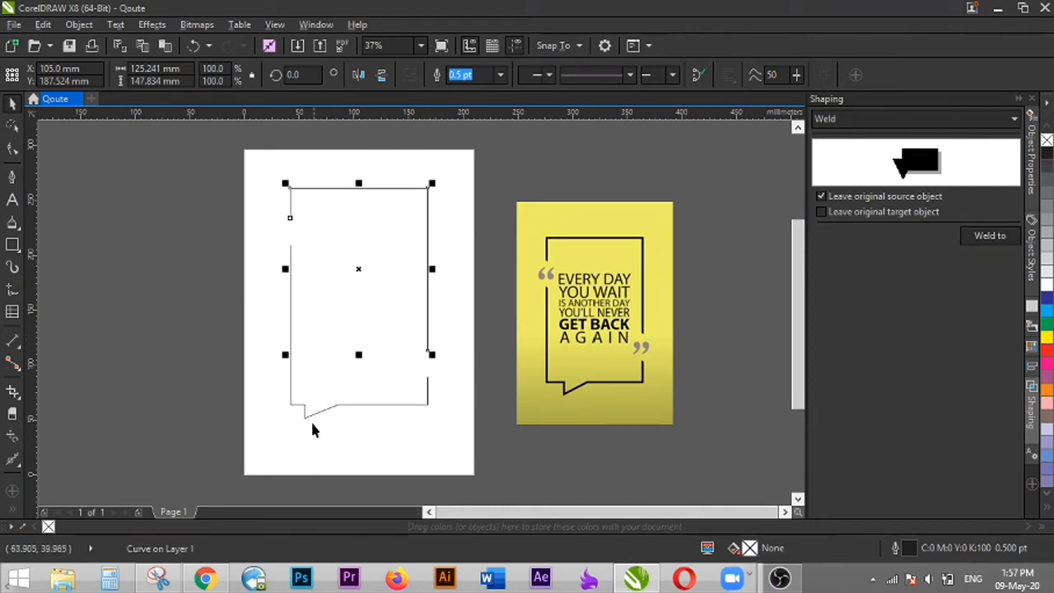
pyautogui.moveTo(427, 243); pyautogui.dragTo(481, 239)
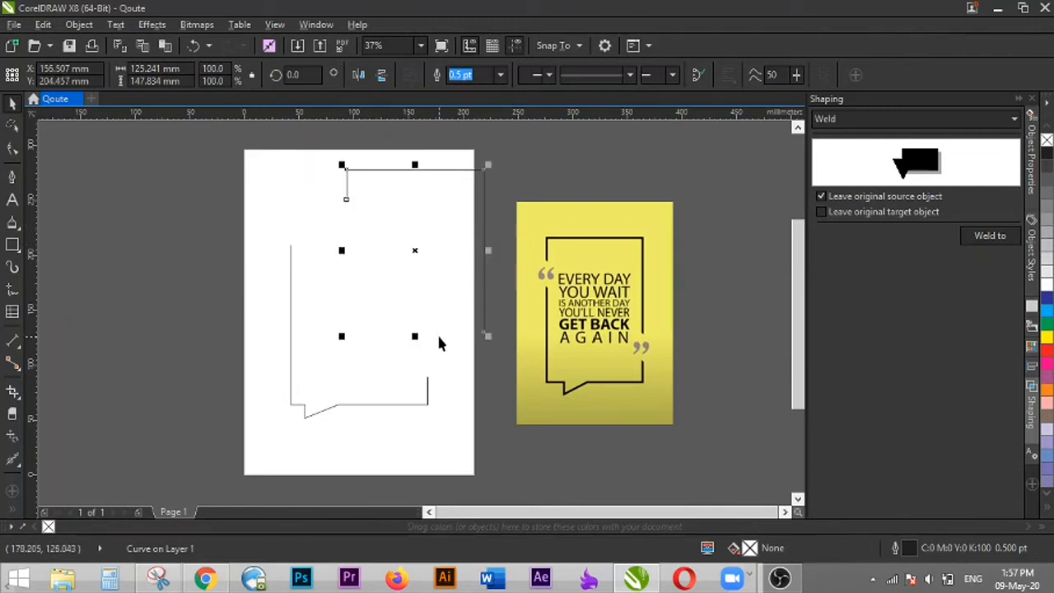
pyautogui.hotkey('ctrl', 'z')
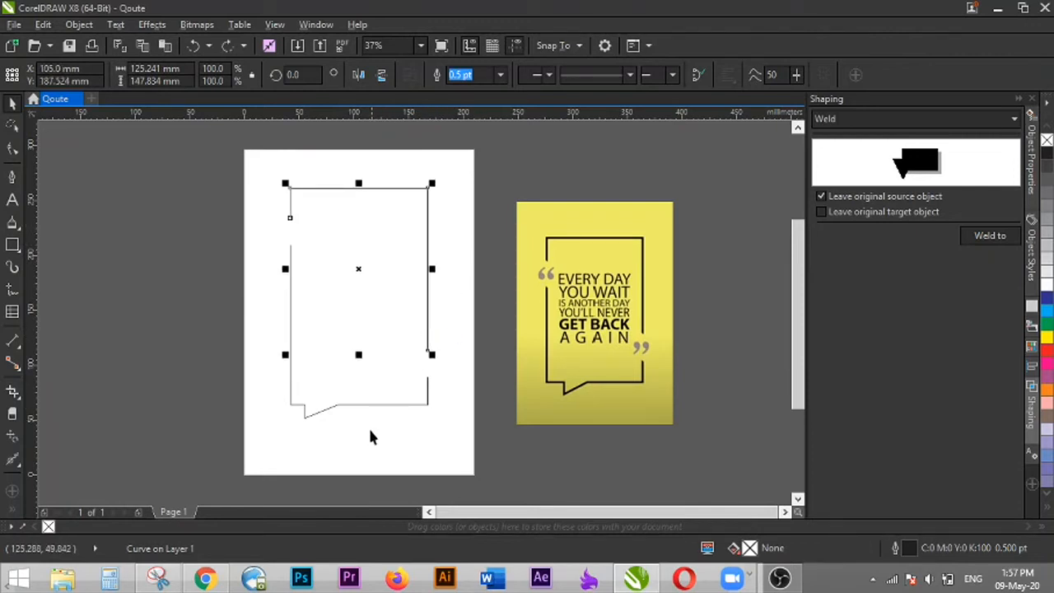
pyautogui.keyDown('shift'); pyautogui.click(346, 406); pyautogui.keyUp('shift')
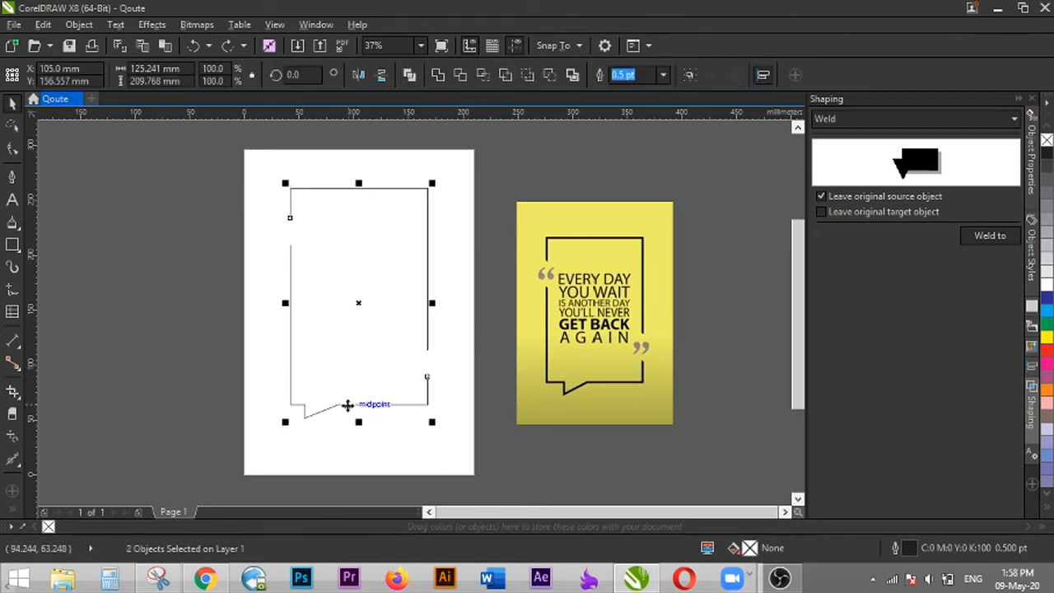
pyautogui.moveTo(357, 304); pyautogui.dragTo(404, 289)
pyautogui.hotkey('ctrl', 'z')
pyautogui.press('Escape')
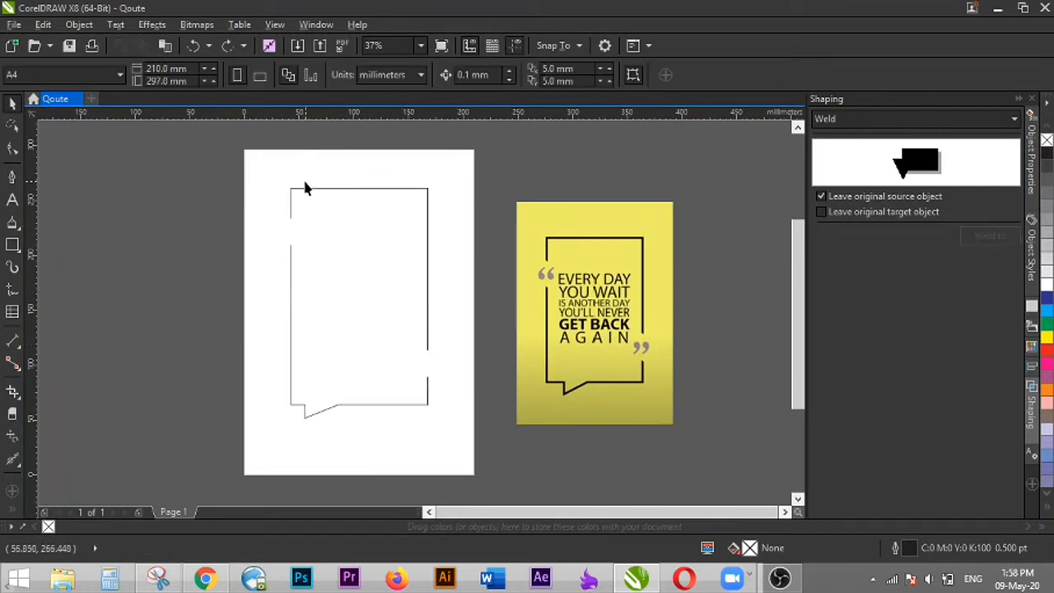
# - Set the outline width of both frame polylines to 8 pt
pyautogui.moveTo(269, 161); pyautogui.dragTo(454, 462)
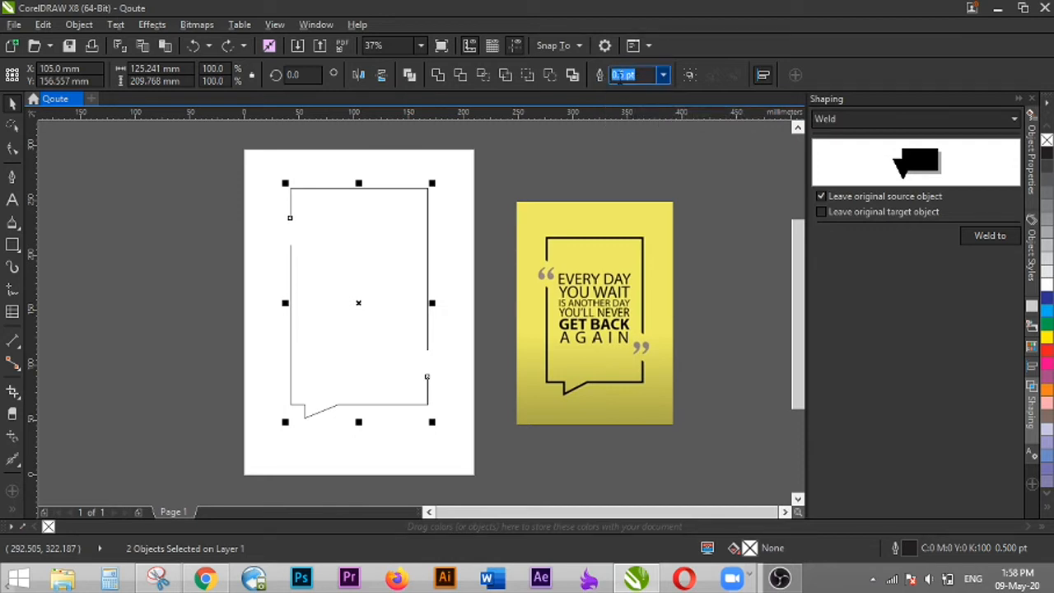
pyautogui.click(664, 75)
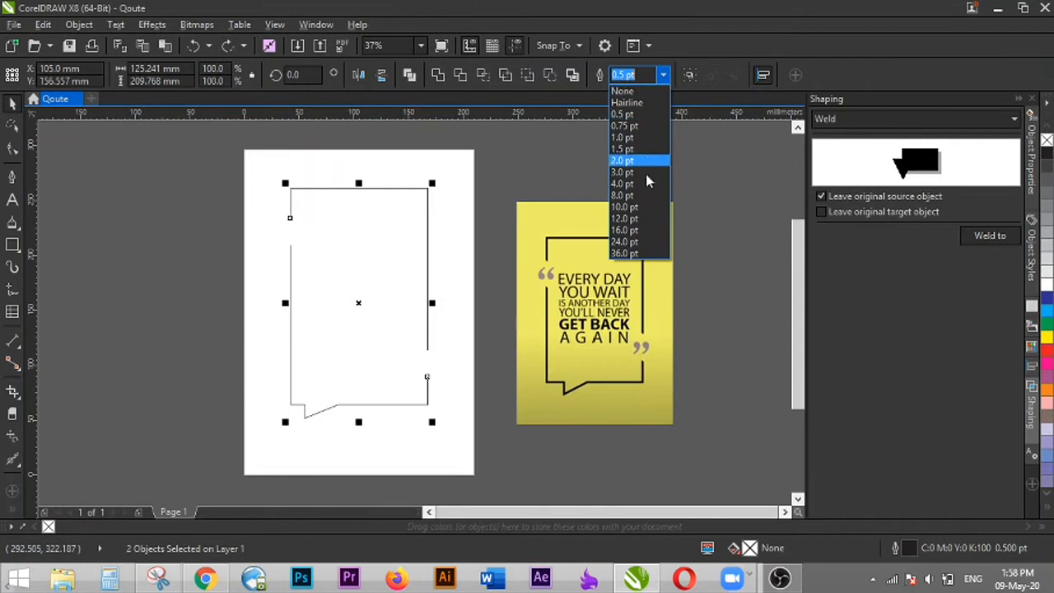
pyautogui.click(645, 190)
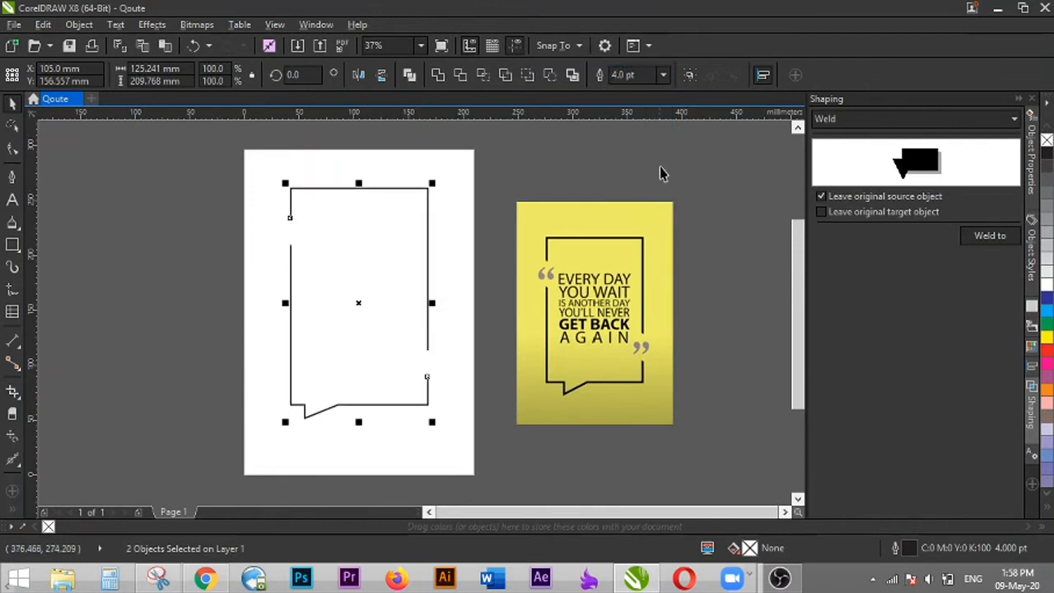
pyautogui.click(663, 74)
pyautogui.click(640, 196)
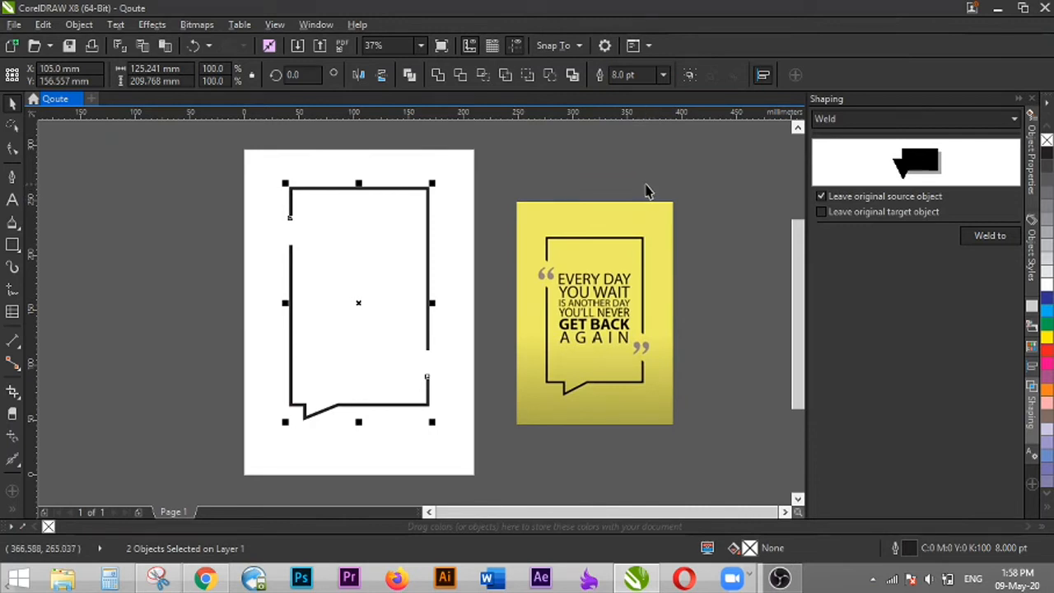
pyautogui.click(558, 183)
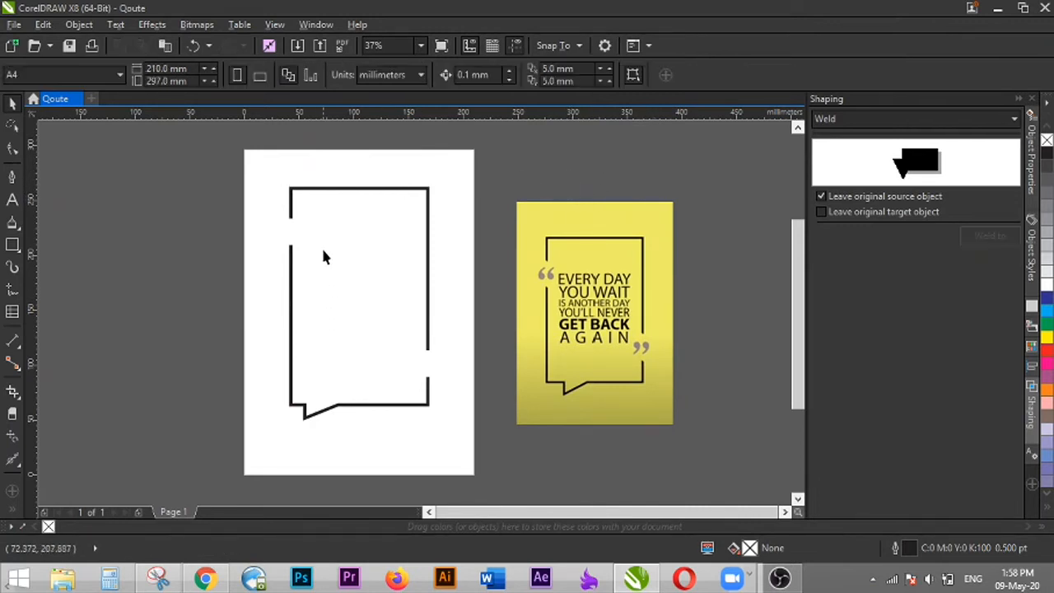
# - Group the upper and lower frame polylines into one object
pyautogui.moveTo(207, 167); pyautogui.dragTo(504, 461)
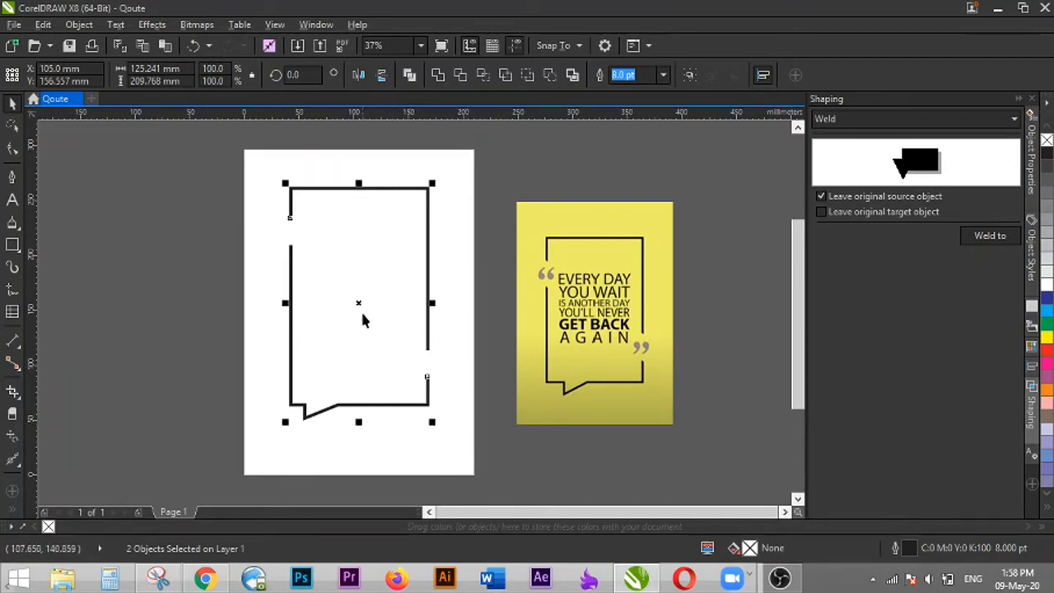
pyautogui.rightClick(361, 302)
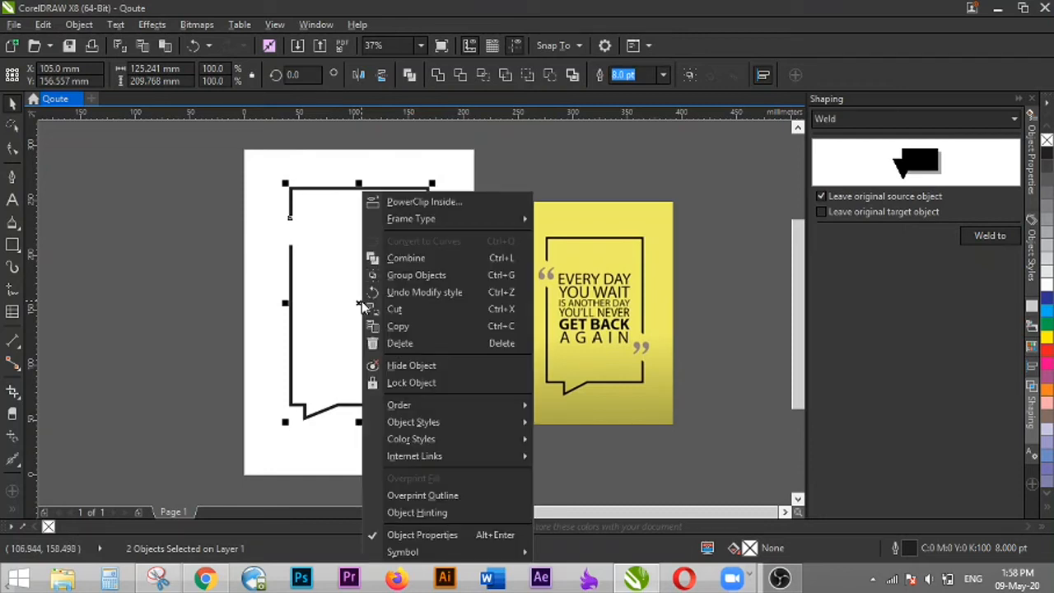
pyautogui.moveTo(444, 405)
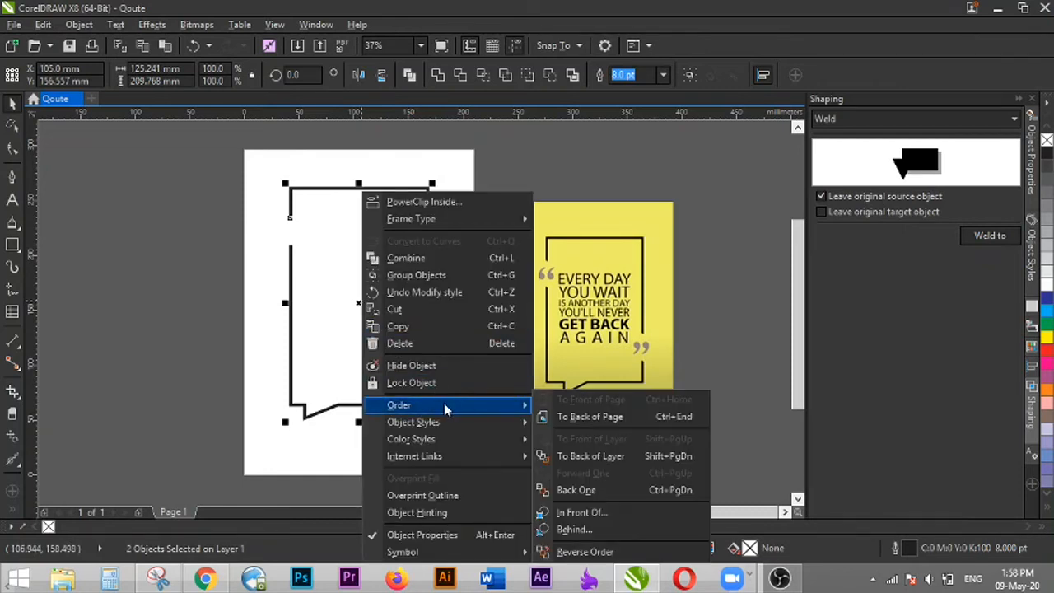
pyautogui.moveTo(483, 424)
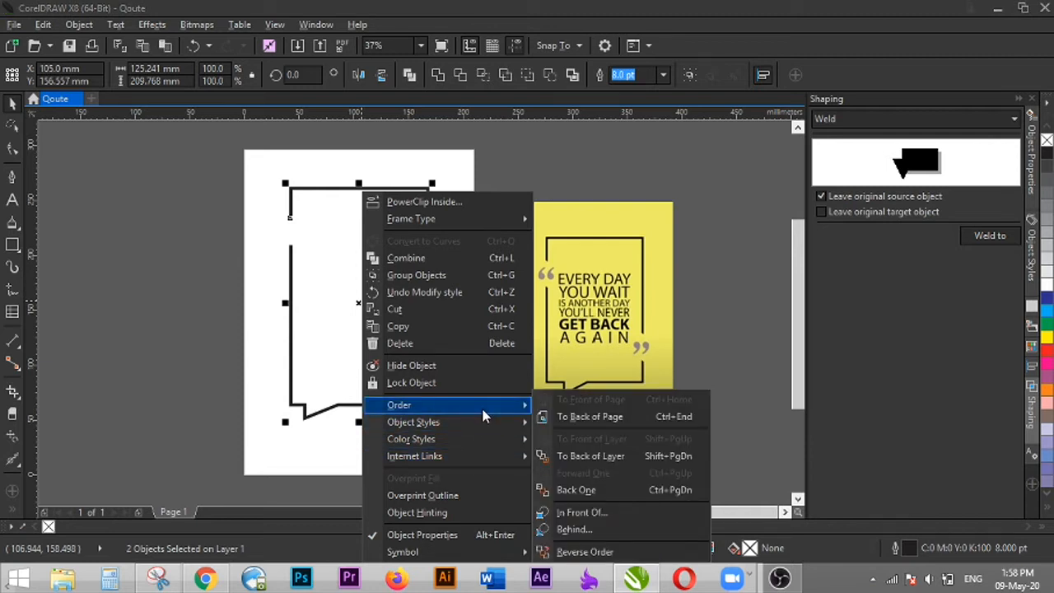
pyautogui.click(442, 280)
pyautogui.click(445, 295)
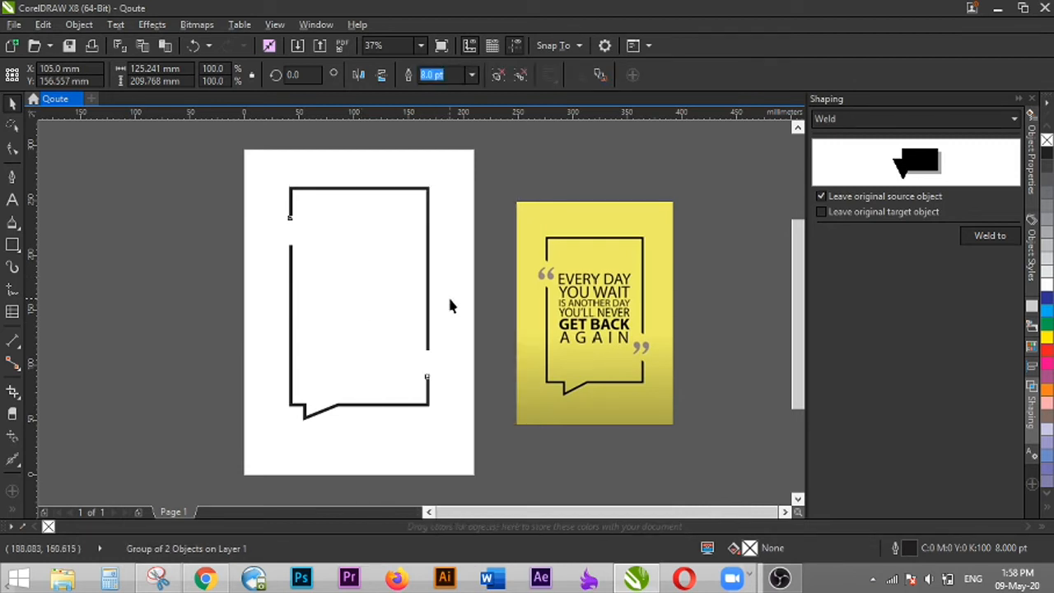
# - Center the grouped frame horizontally and vertically on the page after trial moves away from the middle
pyautogui.moveTo(430, 315); pyautogui.dragTo(401, 317)
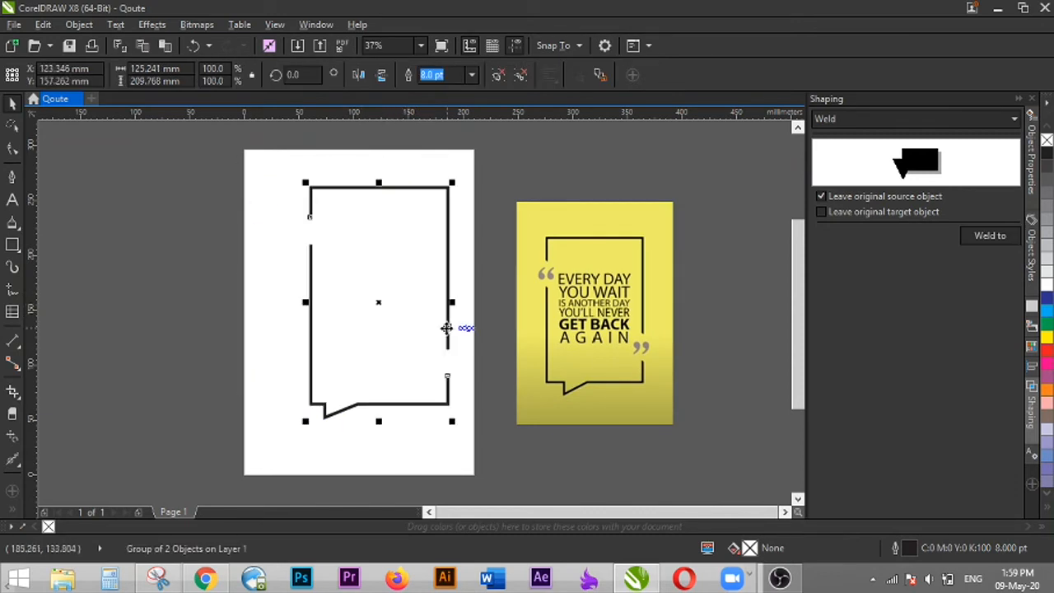
pyautogui.press('p')
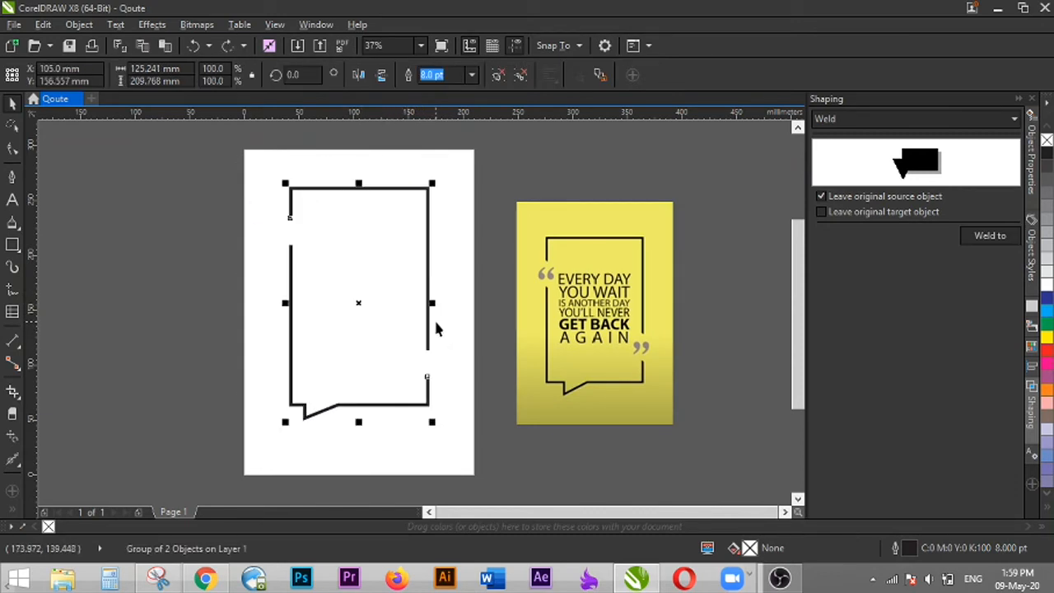
pyautogui.press('c')
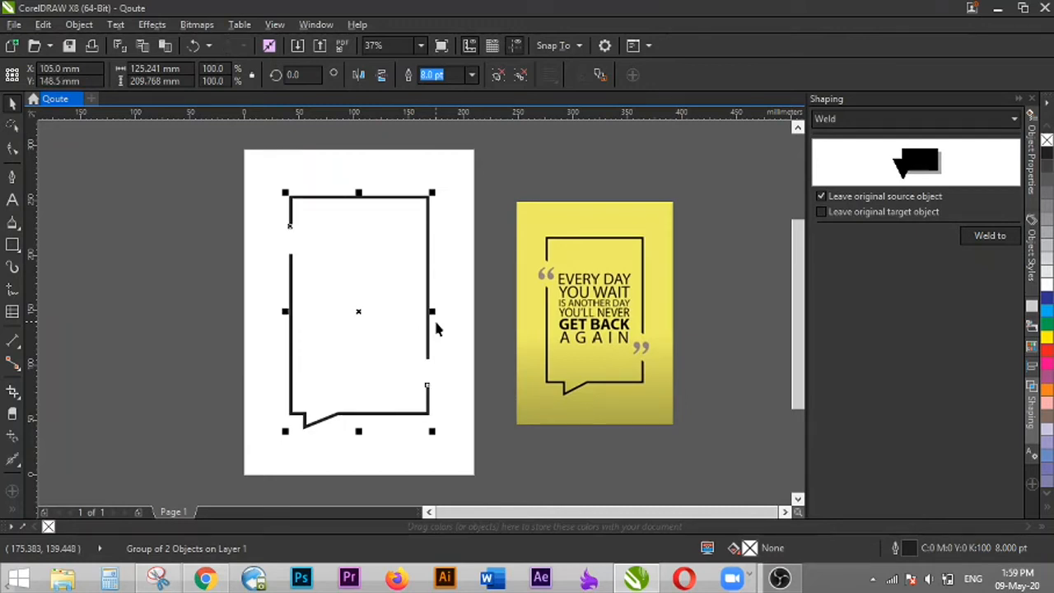
pyautogui.moveTo(428, 280); pyautogui.dragTo(396, 255)
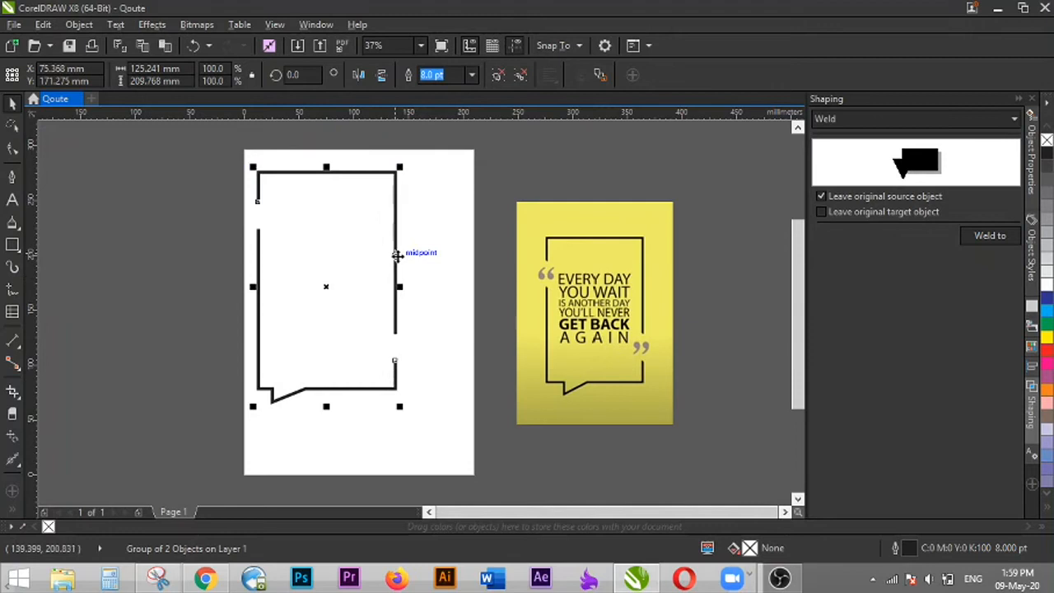
pyautogui.press('p')
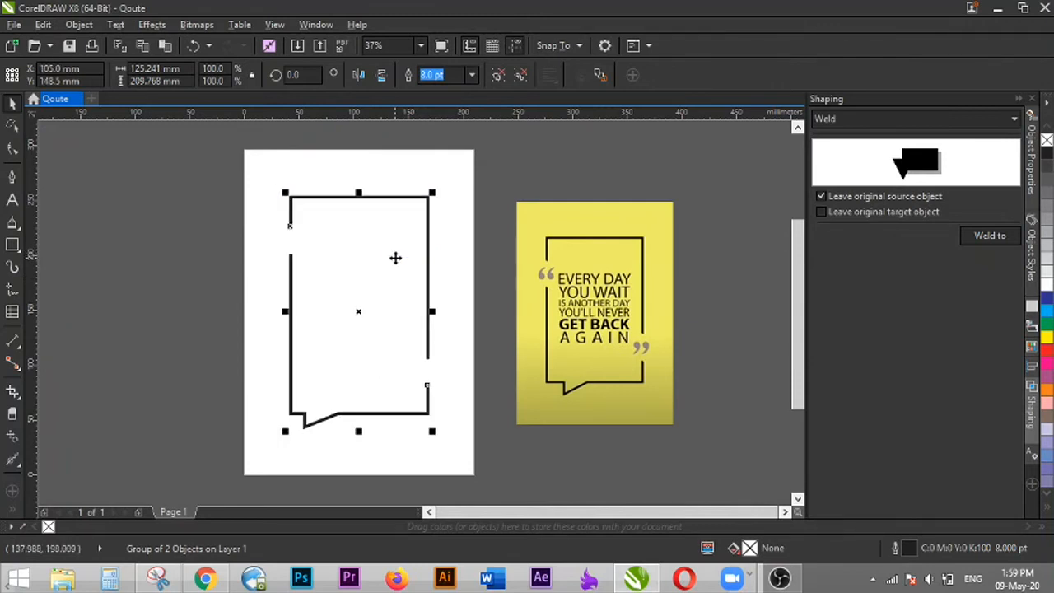
pyautogui.click(457, 287)
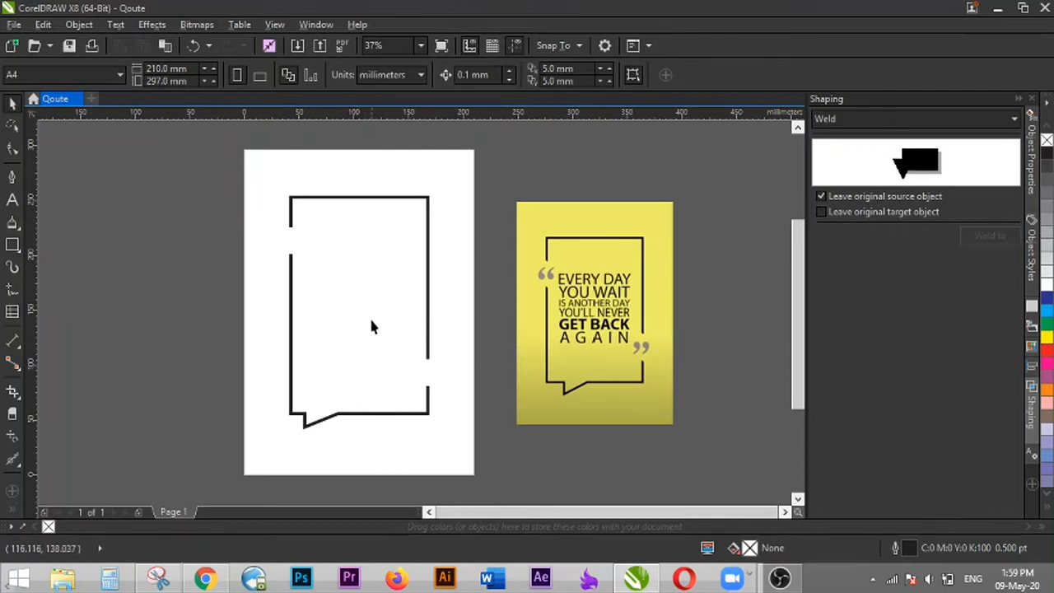
# - Switch to the Goodreads page in Chrome and look through the Nelson Mandela quotes for a suitable one
pyautogui.click(205, 578)
pyautogui.click(487, 10)
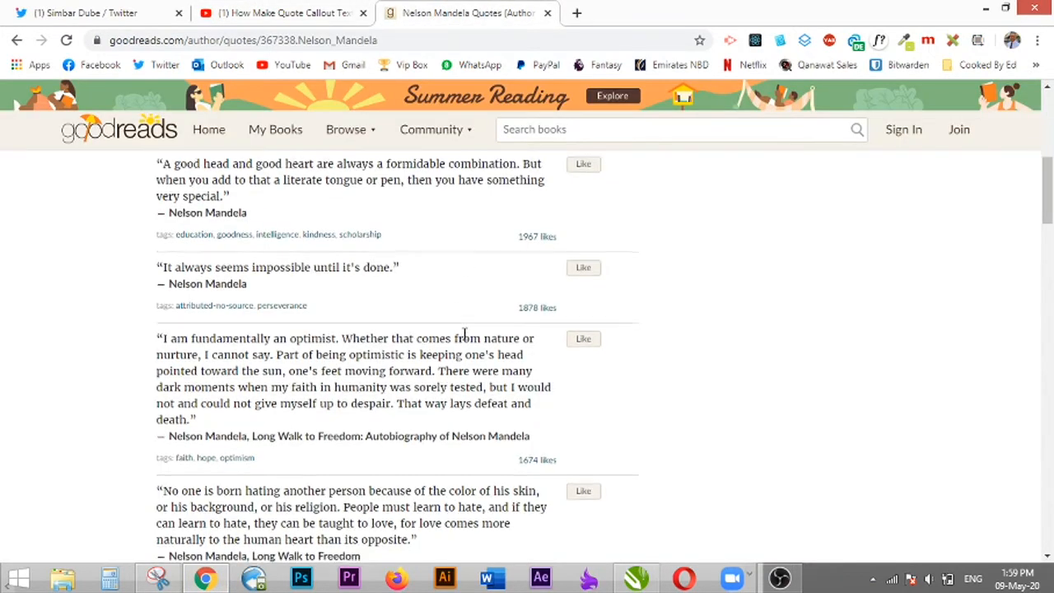
pyautogui.scroll(-3, 461, 332)
pyautogui.scroll(-3, 463, 331)
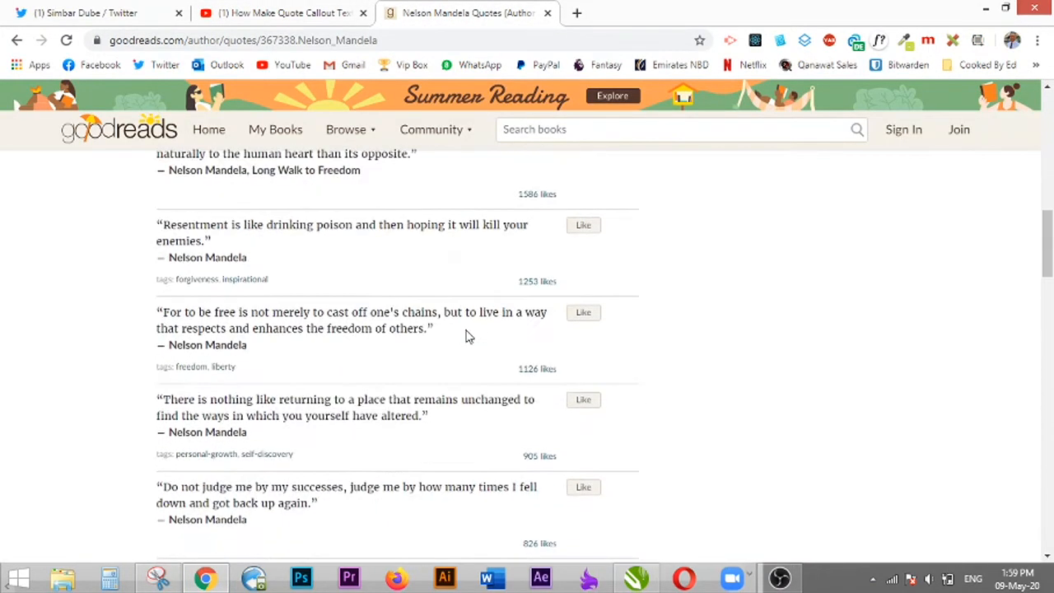
pyautogui.scroll(-4, 465, 335)
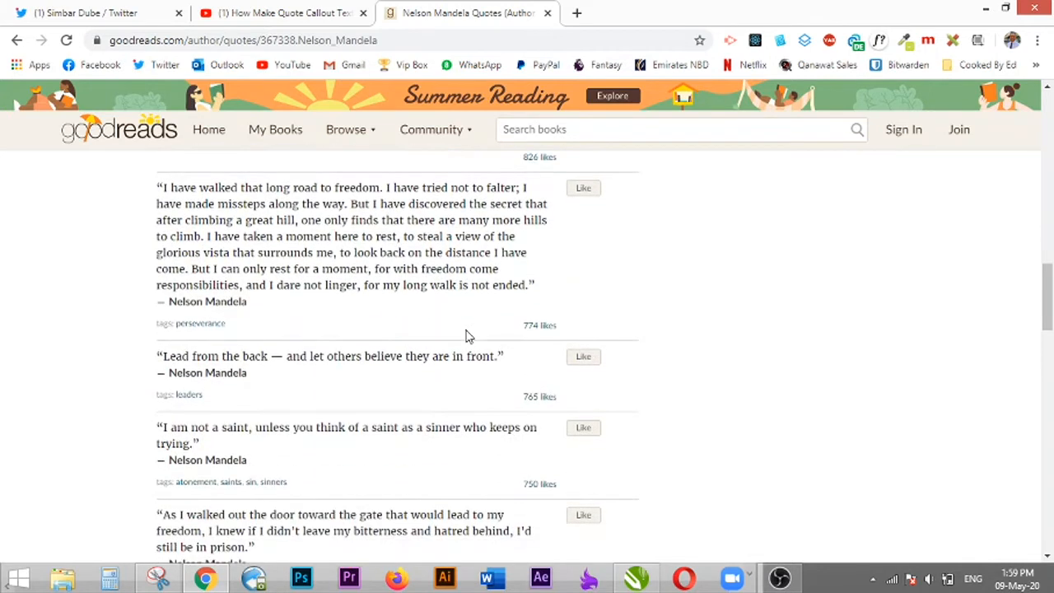
pyautogui.scroll(-1, 464, 334)
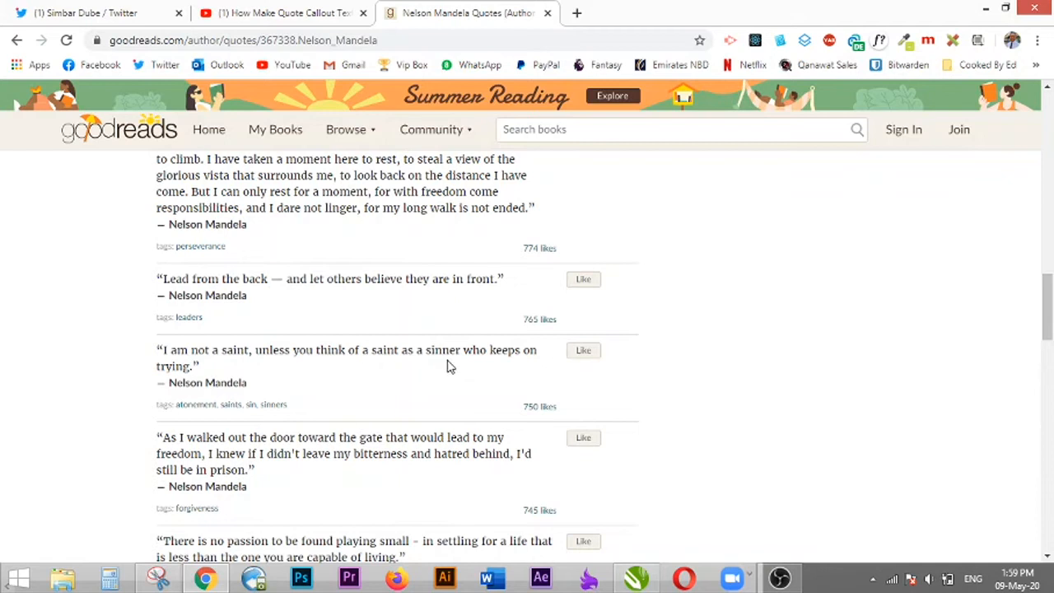
pyautogui.scroll(-1, 448, 353)
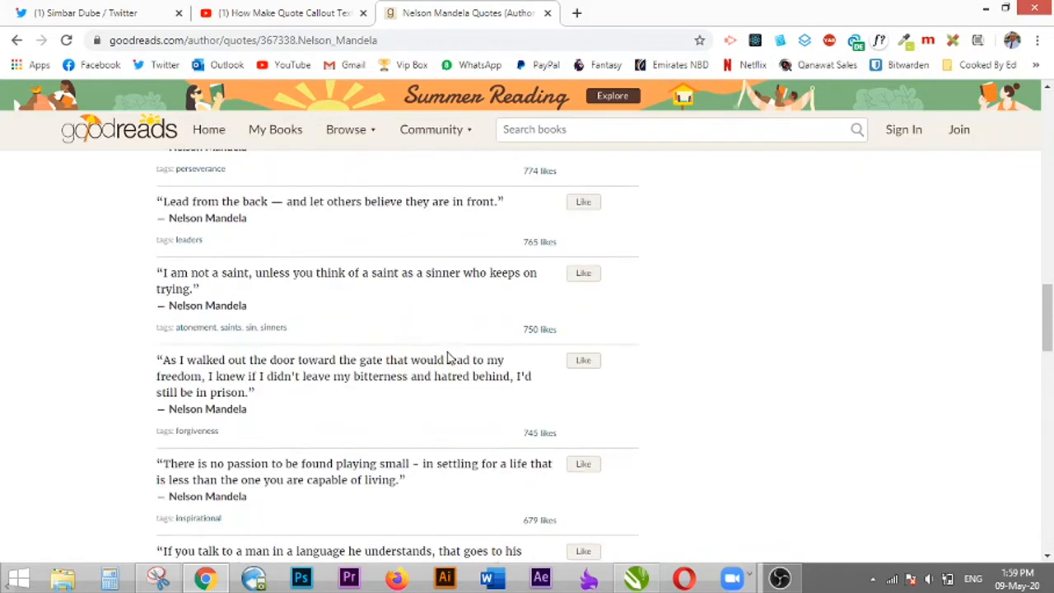
pyautogui.scroll(-9, 309, 366)
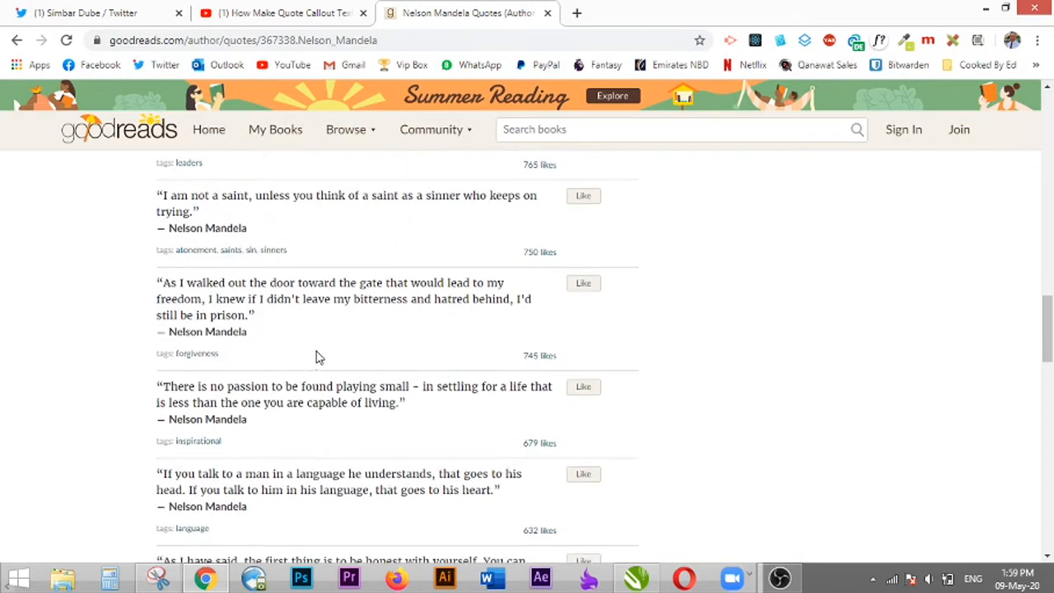
pyautogui.scroll(-5, 370, 346)
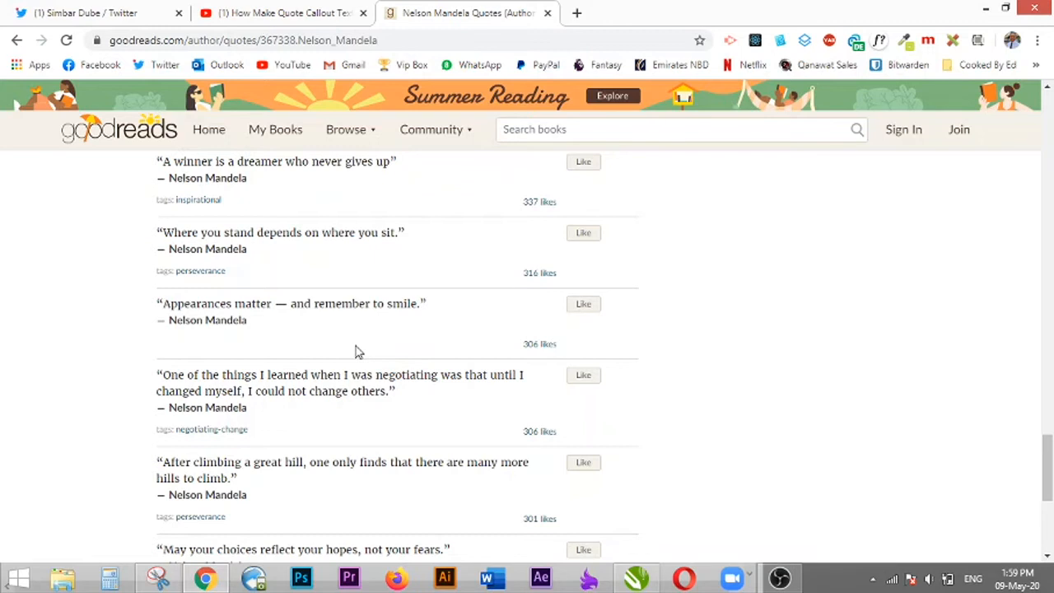
pyautogui.scroll(-1, 365, 354)
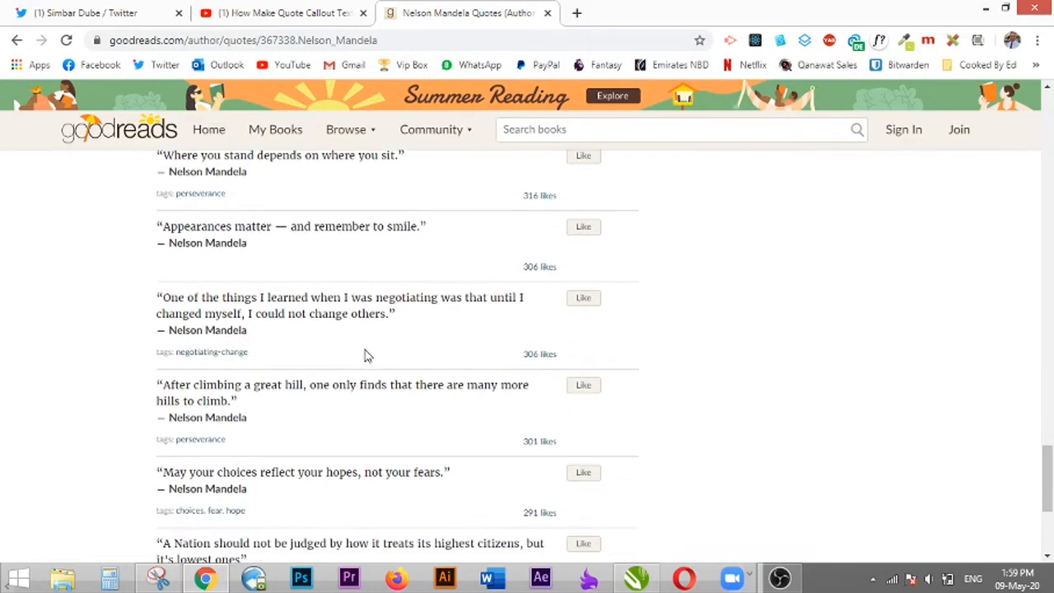
pyautogui.scroll(-1, 367, 352)
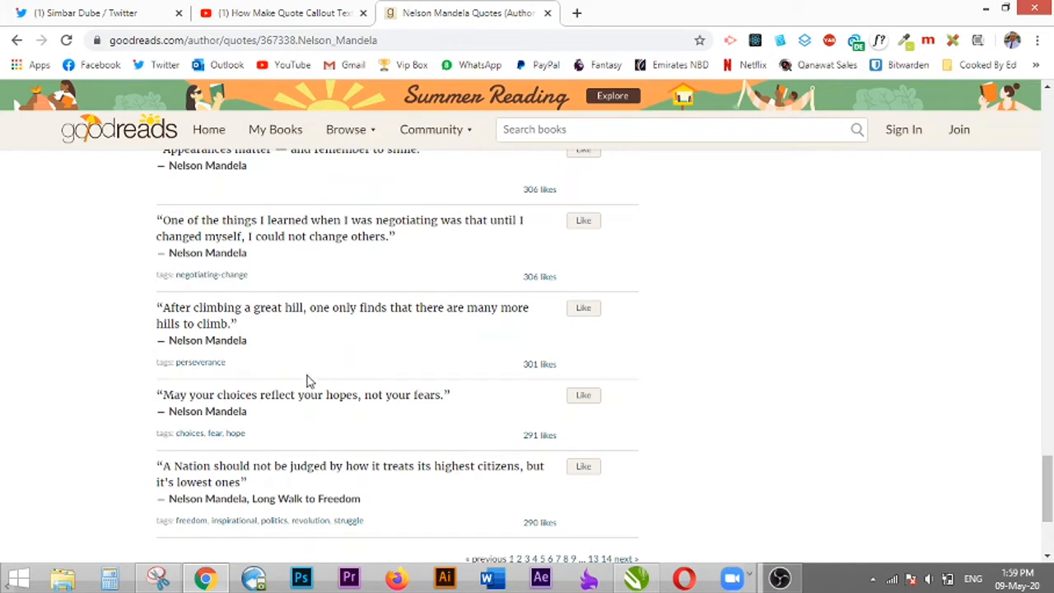
pyautogui.scroll(5, 333, 366)
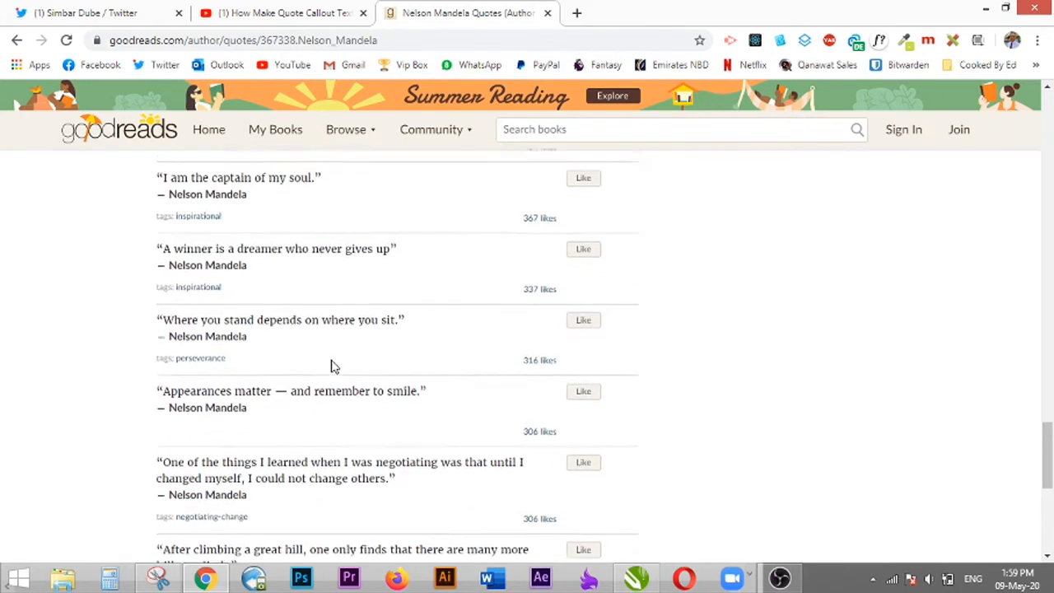
pyautogui.scroll(4, 333, 366)
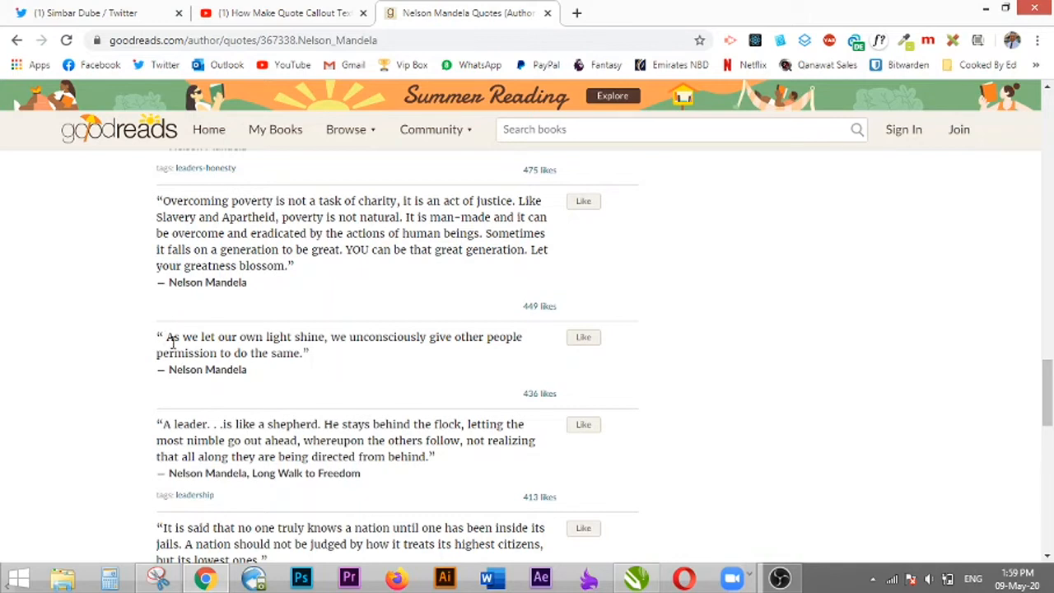
# - Copy the quote "As we let our own light shine, we unconsciously give other people permission to do the same." into CorelDRAW as artistic text
pyautogui.moveTo(171, 338); pyautogui.dragTo(304, 354)
pyautogui.hotkey('ctrl', 'c')
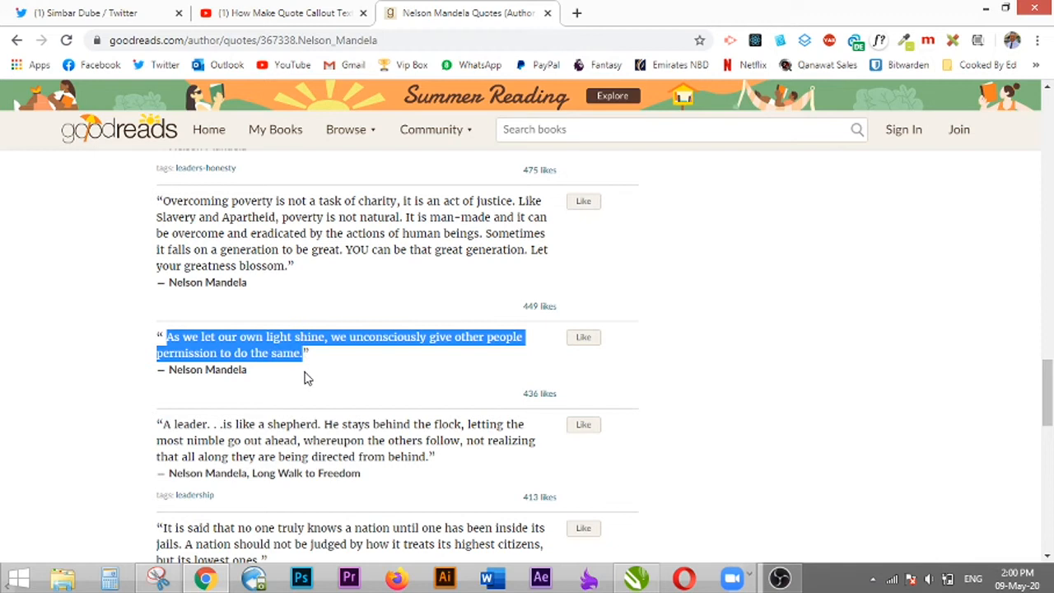
pyautogui.hotkey('alt', 'Tab')
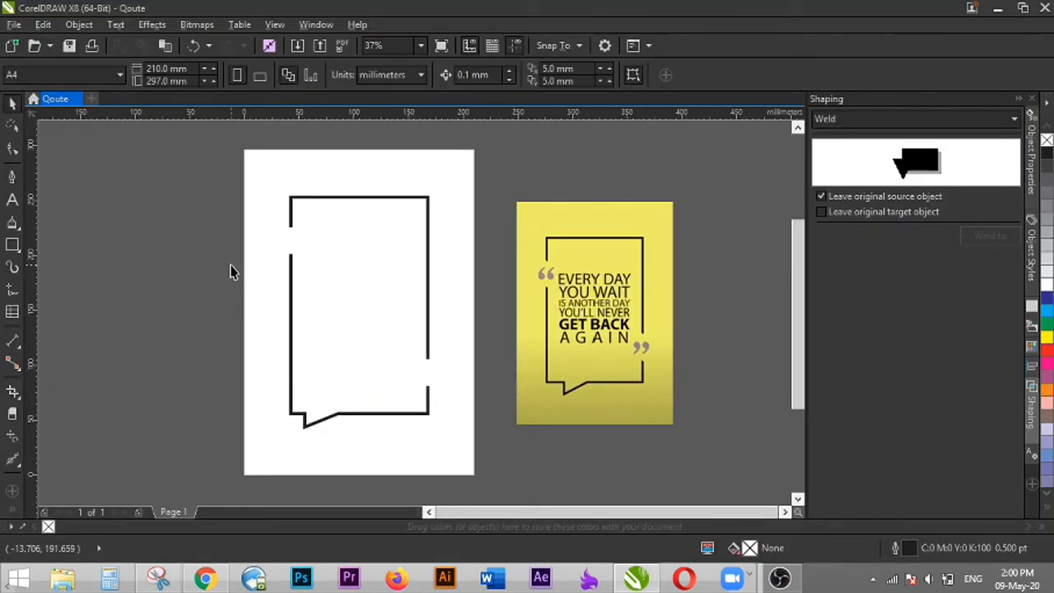
pyautogui.click(12, 200)
pyautogui.click(103, 156)
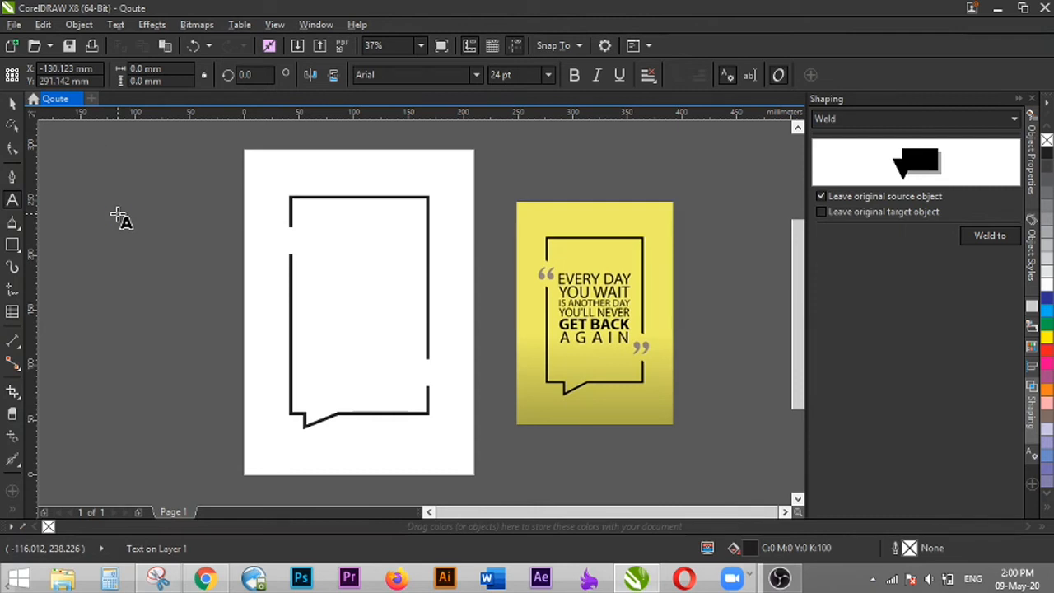
pyautogui.hotkey('ctrl', 'v')
pyautogui.click(13, 103)
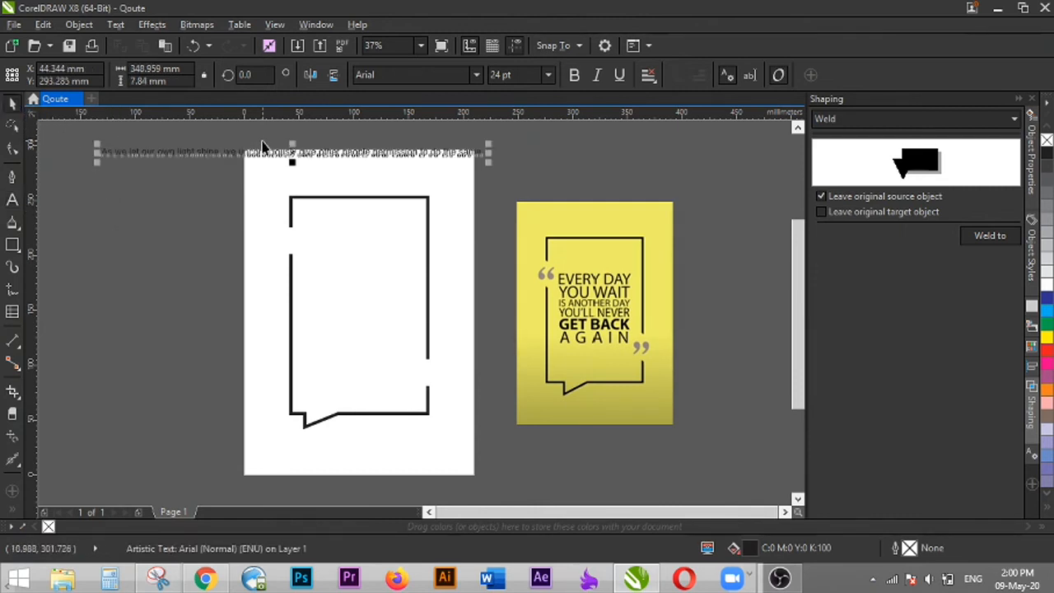
# - Move the quote text down to the lower edge of the page, below the speech-bubble frame
pyautogui.moveTo(289, 153); pyautogui.dragTo(508, 169)
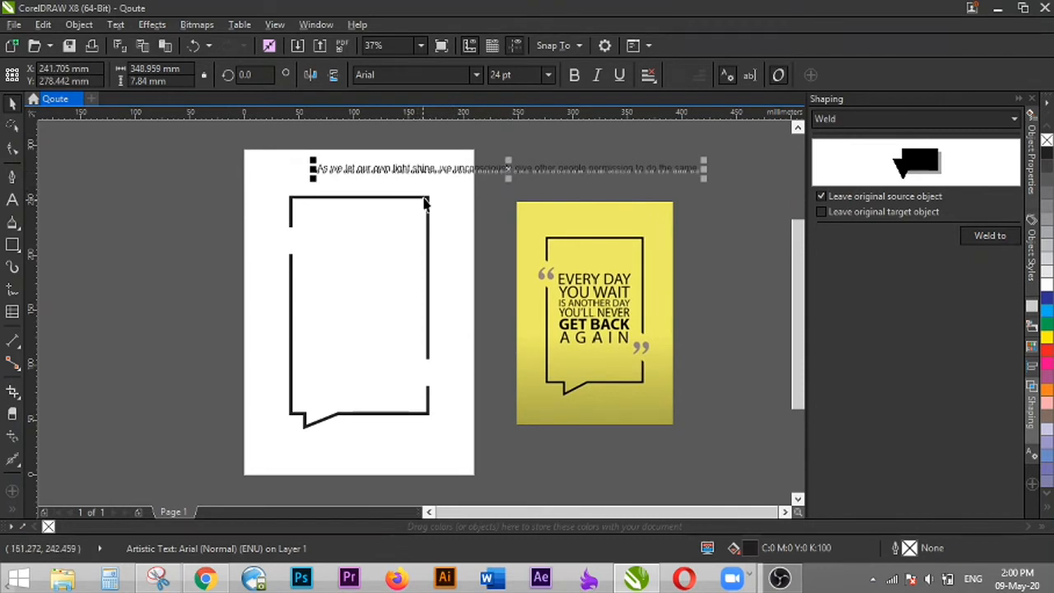
pyautogui.click(438, 170)
pyautogui.moveTo(449, 175); pyautogui.dragTo(416, 489)
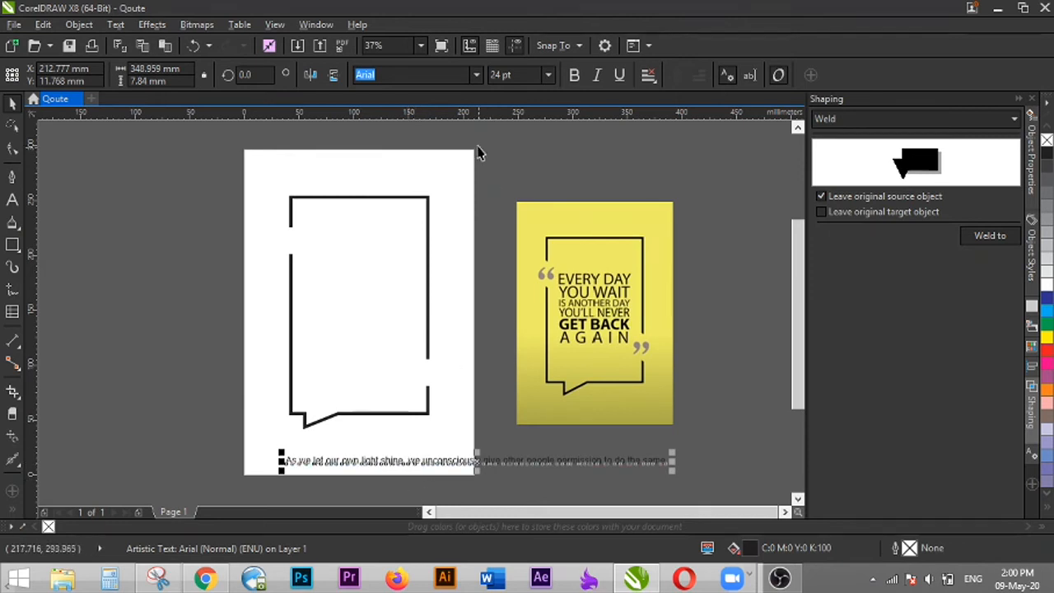
pyautogui.click(783, 511)
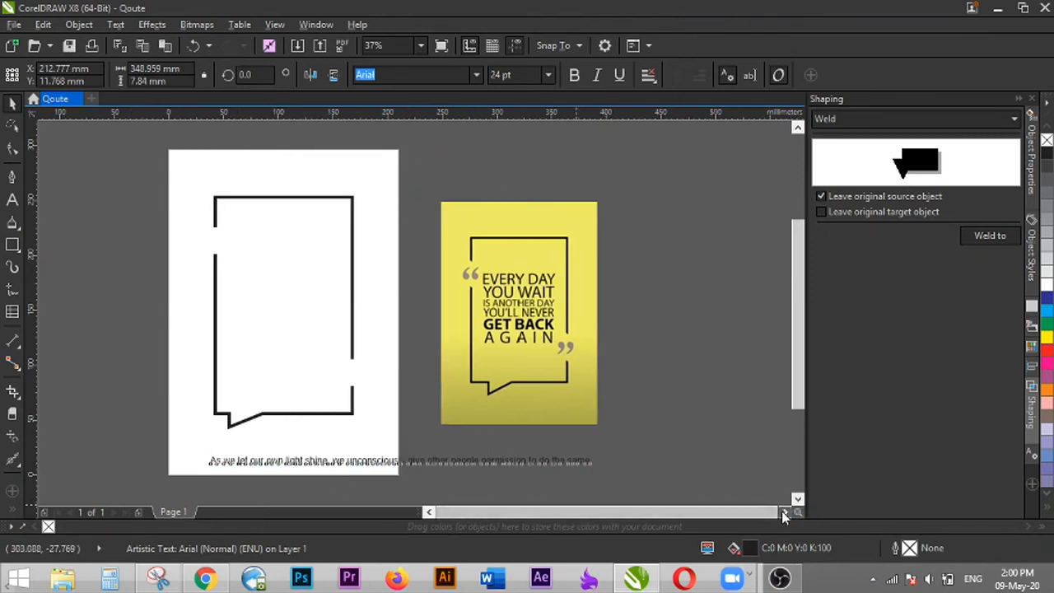
pyautogui.click(782, 511)
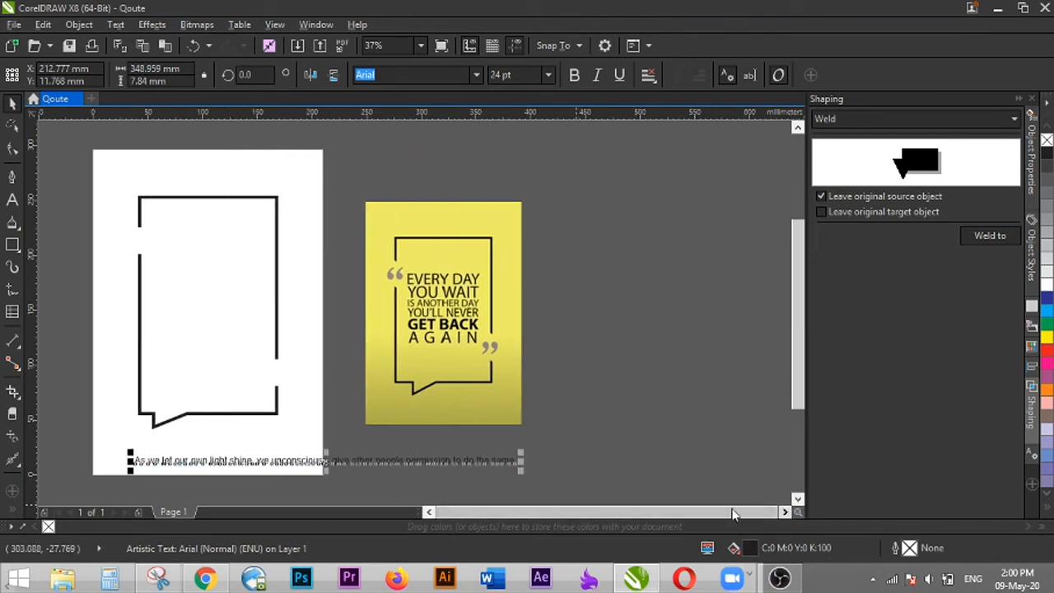
pyautogui.click(443, 75)
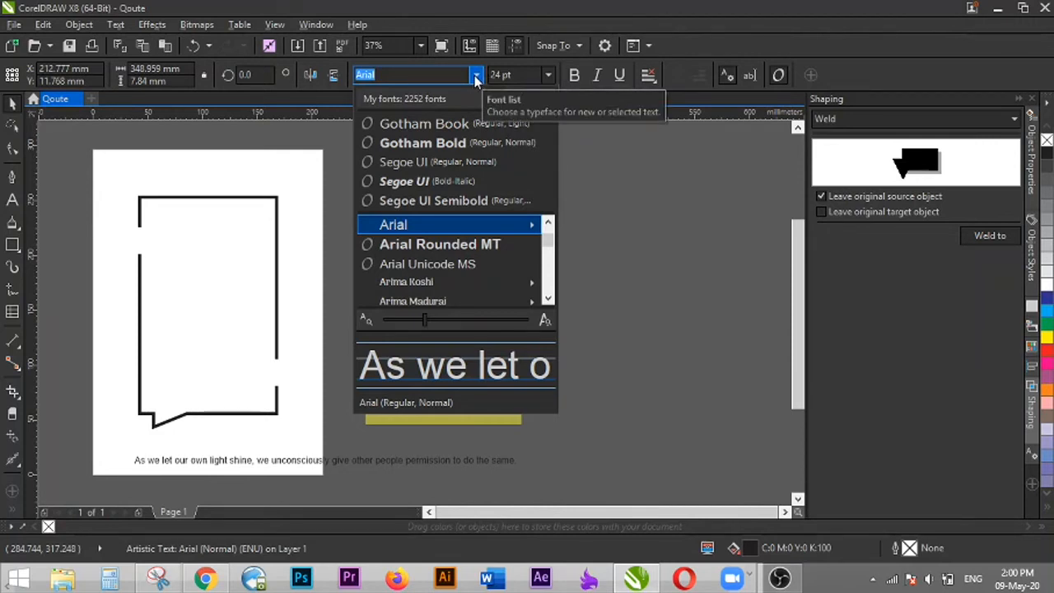
pyautogui.write('mon')
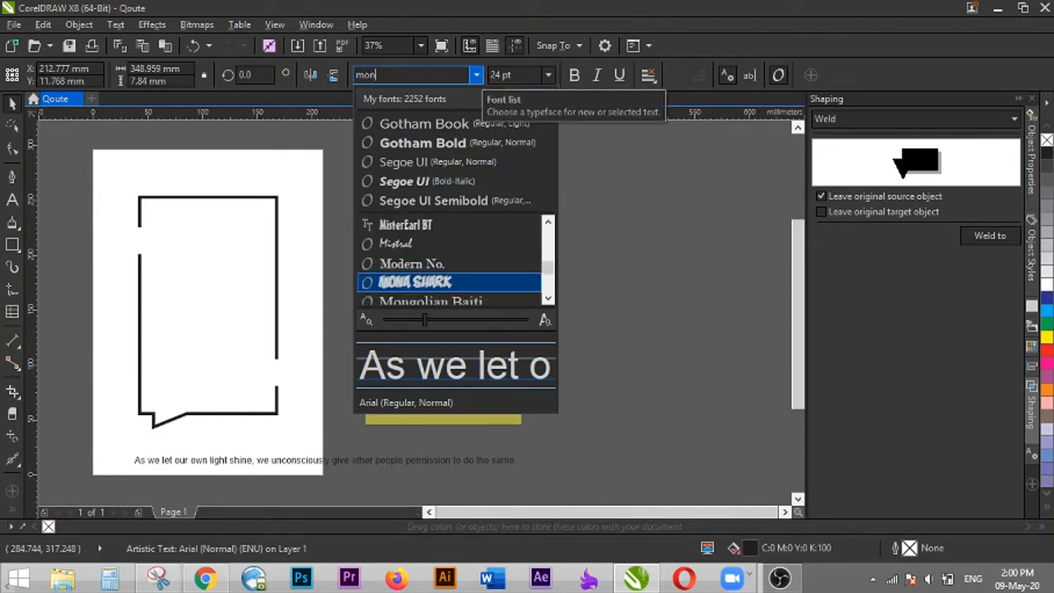
pyautogui.write('te')
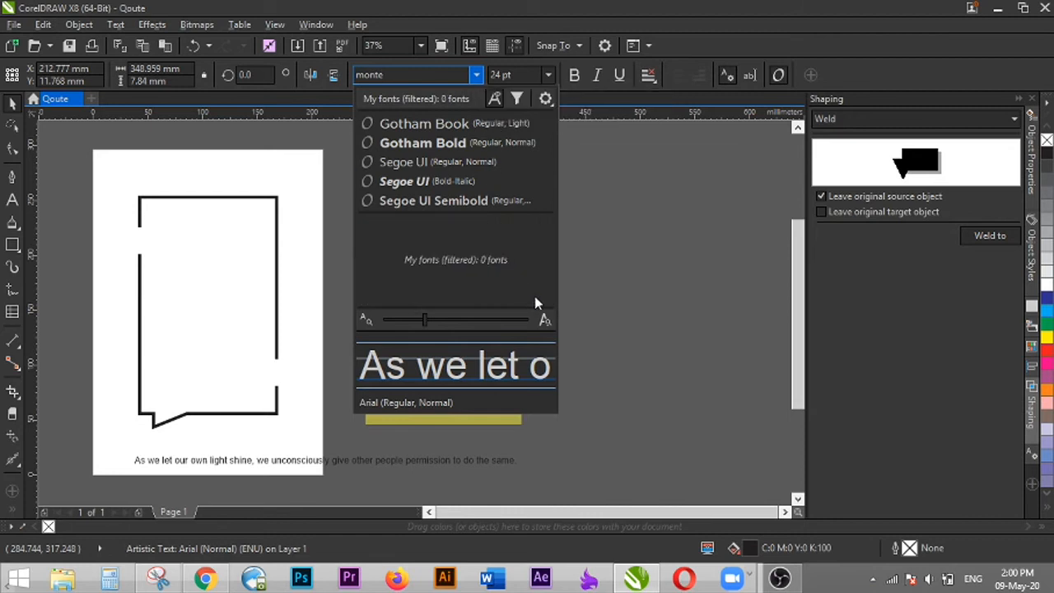
pyautogui.click(476, 76)
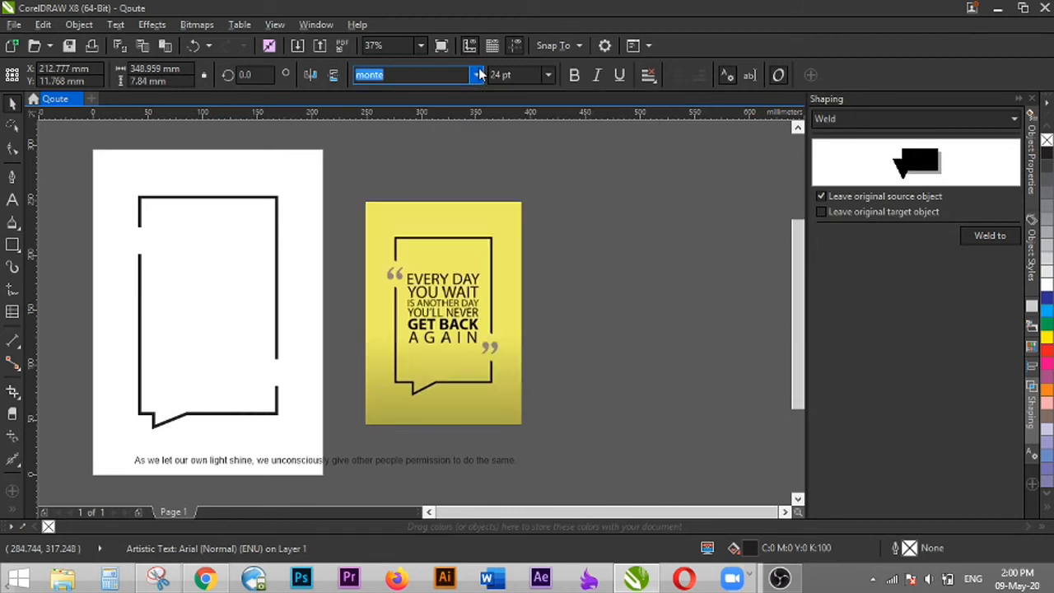
# - Search the fonts for "mont" and set the quote text in Montserrat Medium
pyautogui.click(476, 76)
pyautogui.write('mon')
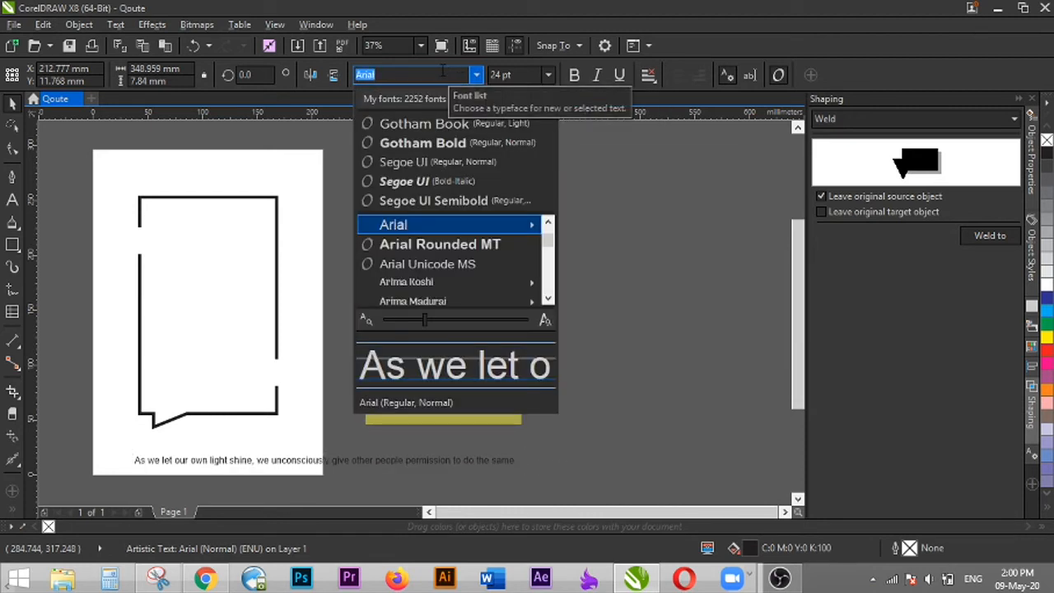
pyautogui.write('t')
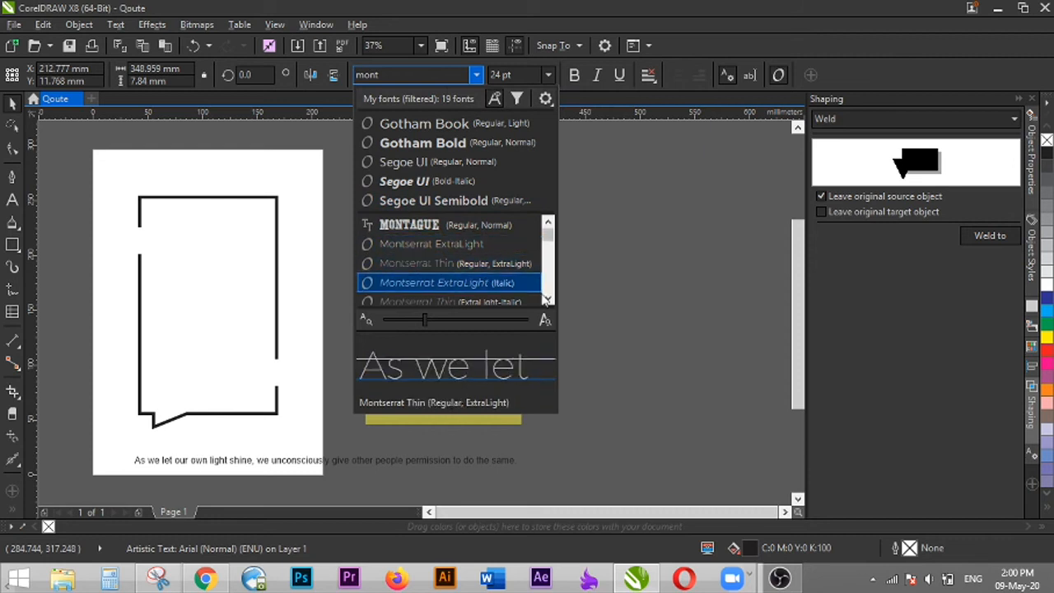
pyautogui.click(550, 298)
pyautogui.click(552, 298)
pyautogui.click(552, 298)
pyautogui.click(551, 298)
pyautogui.click(552, 299)
pyautogui.click(552, 299)
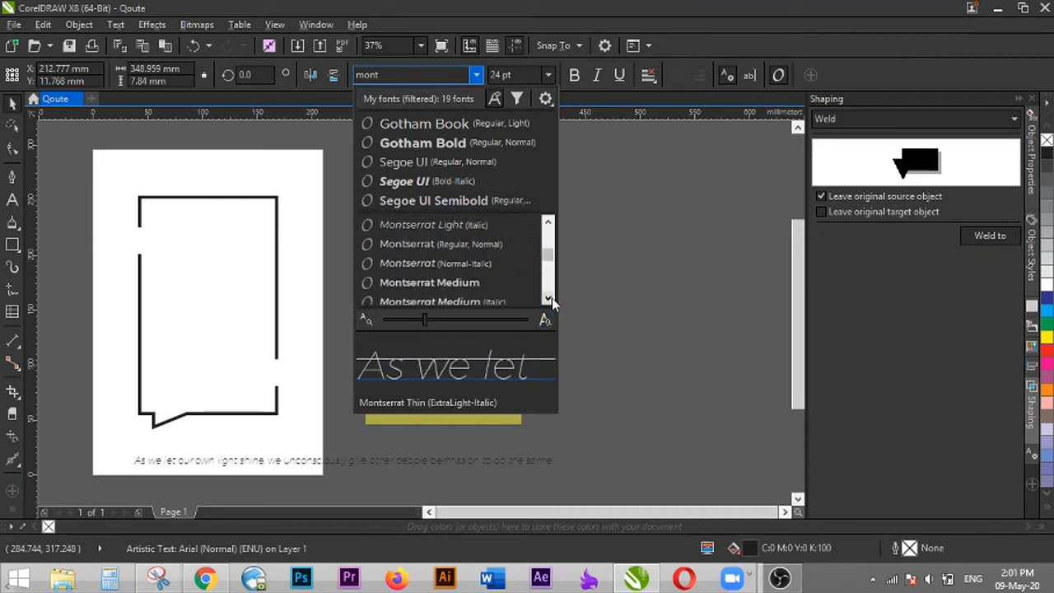
pyautogui.click(503, 284)
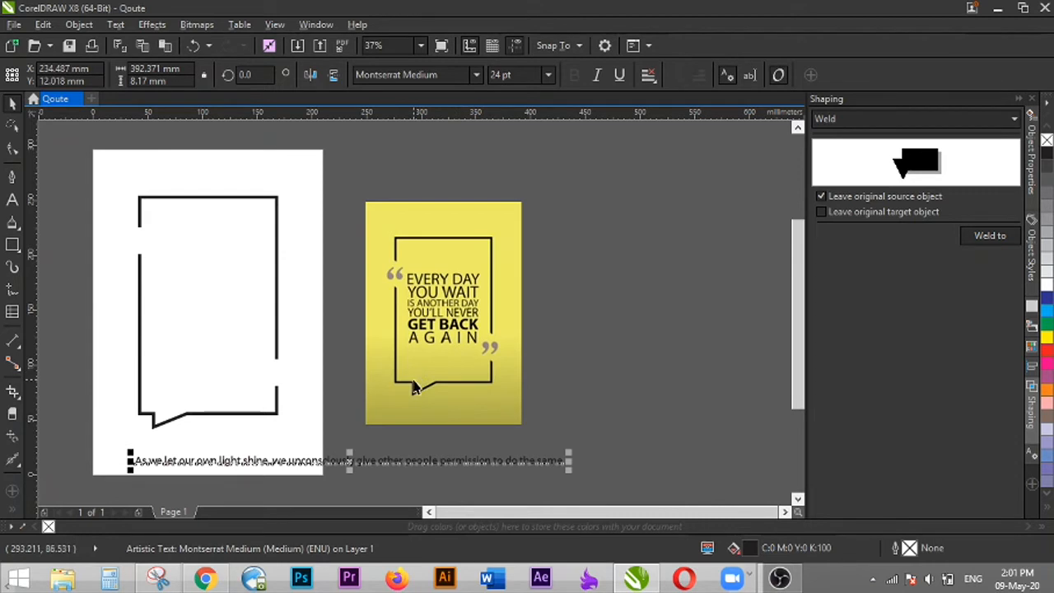
# - Reposition the quote text just beneath the frame, centred at about X 241 mm, Y 20 mm
pyautogui.click(338, 479)
pyautogui.moveTo(336, 463); pyautogui.dragTo(393, 449)
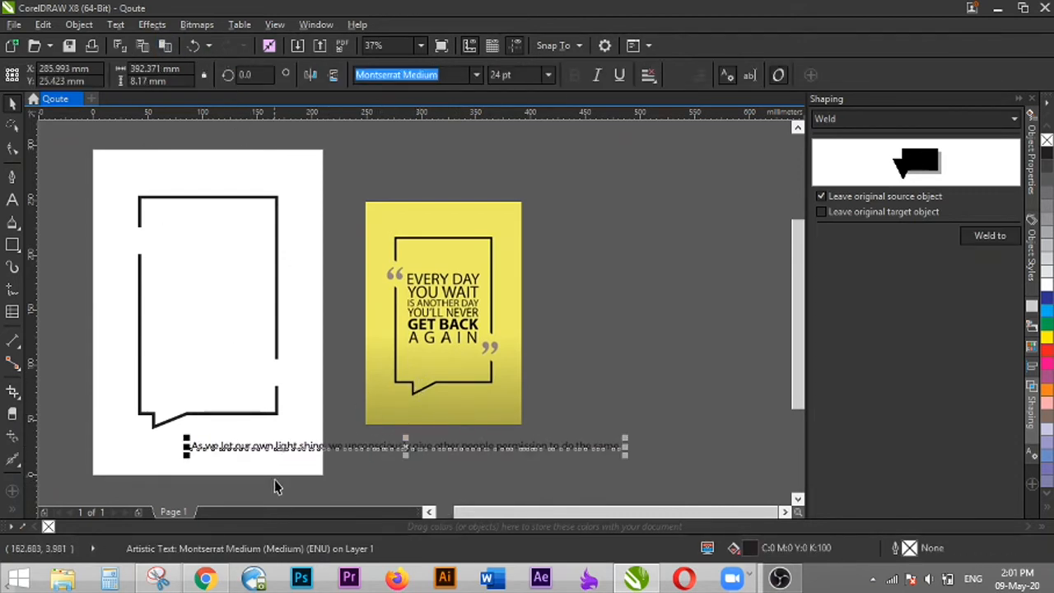
pyautogui.moveTo(302, 445); pyautogui.dragTo(255, 452)
pyautogui.click(235, 481)
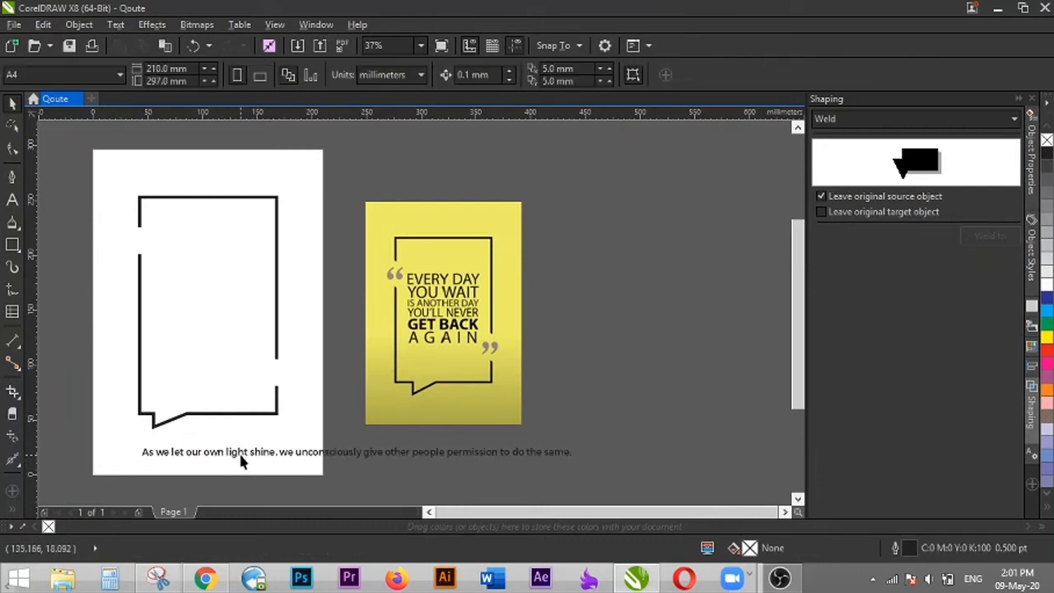
# - Change the case of the quote text to UPPERCASE
pyautogui.moveTo(236, 458); pyautogui.dragTo(206, 453)
pyautogui.click(115, 25)
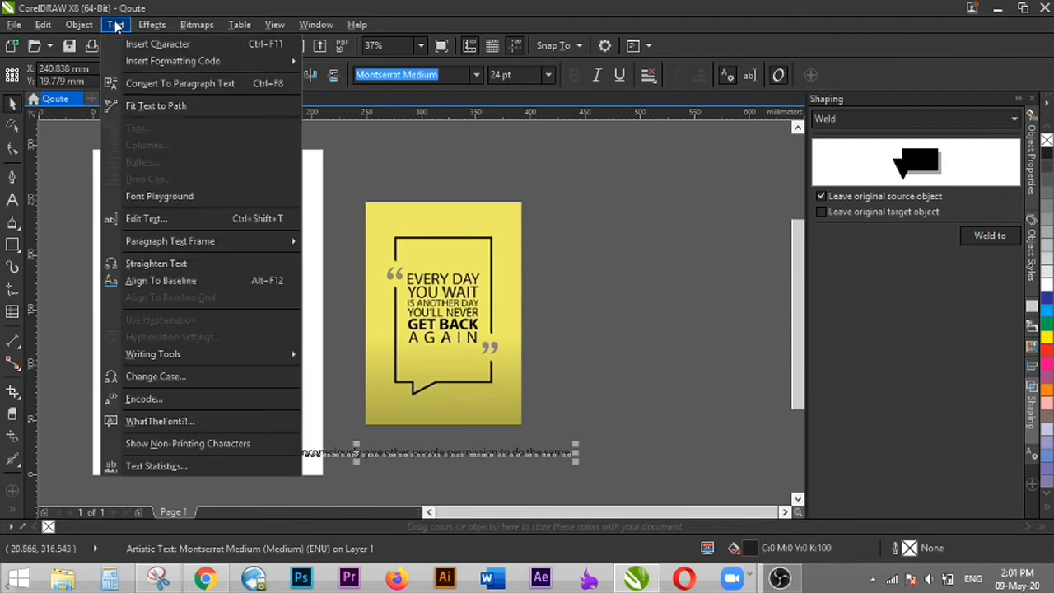
pyautogui.click(170, 377)
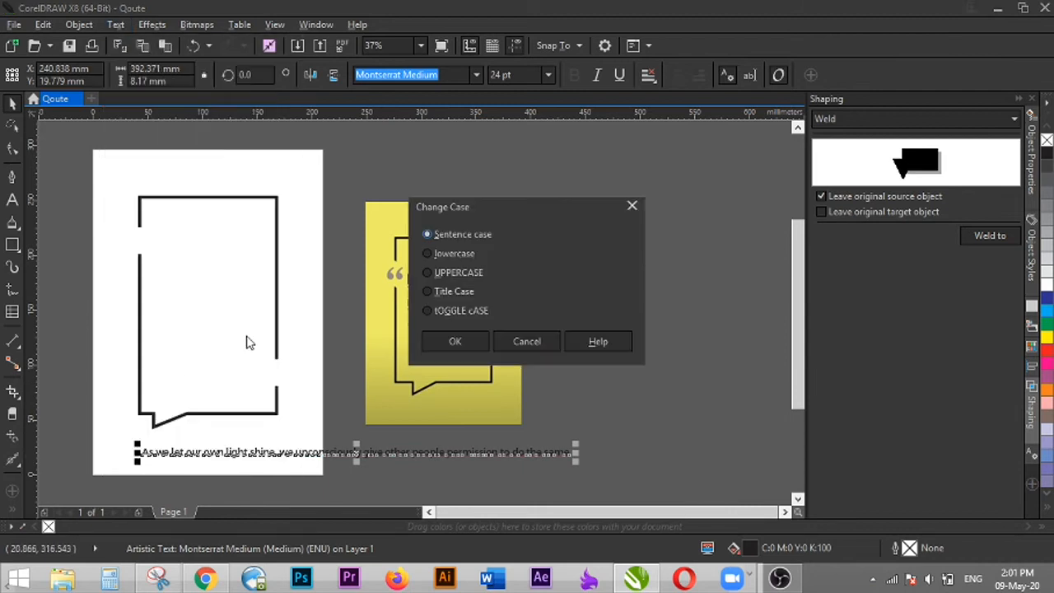
pyautogui.click(424, 273)
pyautogui.click(453, 341)
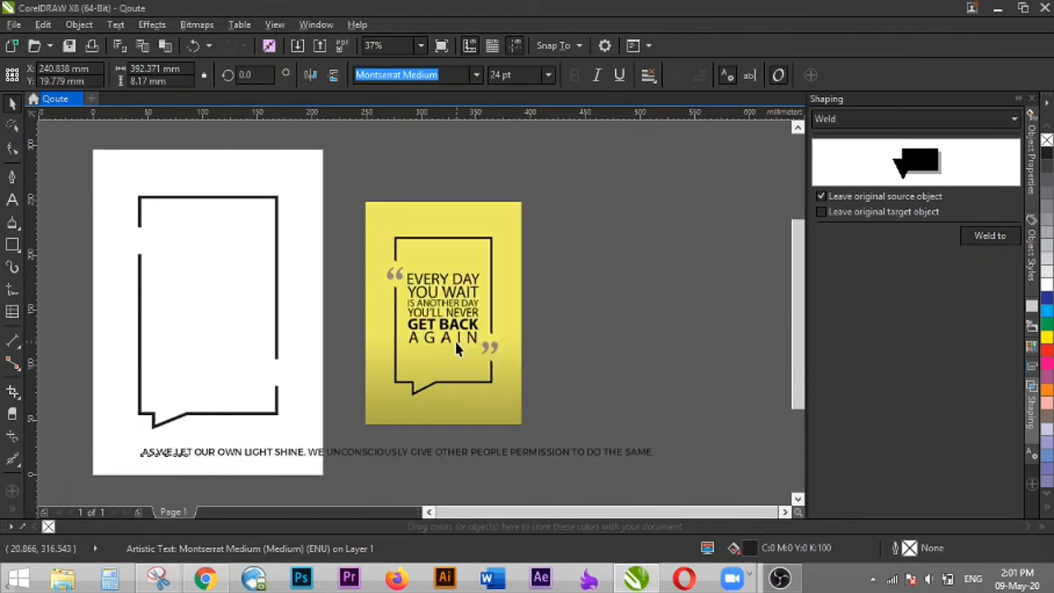
# - Move the quote text up so it starts just inside the frame's upper left, centred at about X 292 mm, Y 226 mm
pyautogui.click(369, 476)
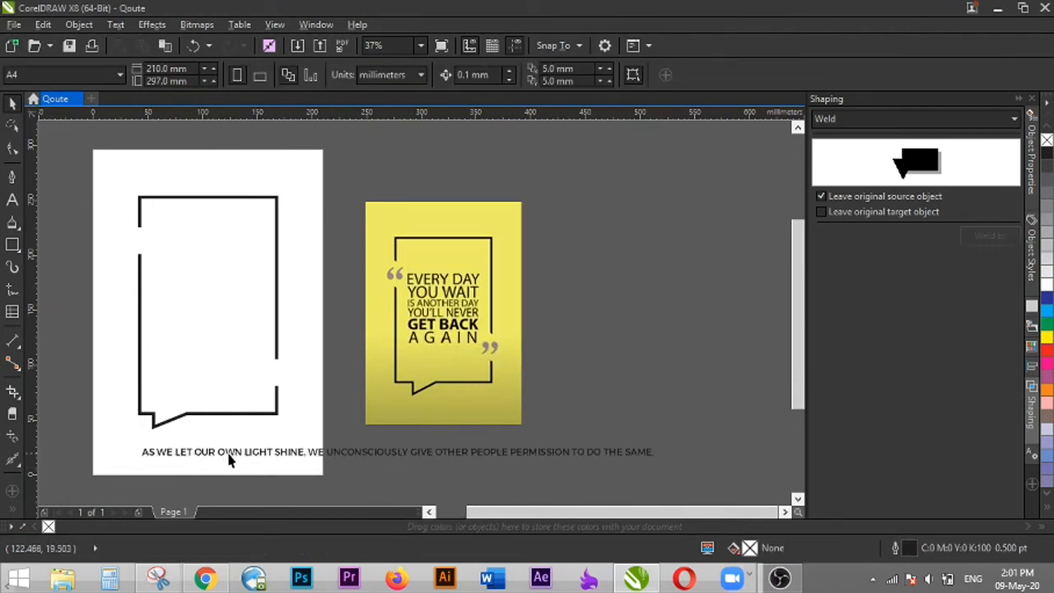
pyautogui.moveTo(237, 452); pyautogui.dragTo(256, 236)
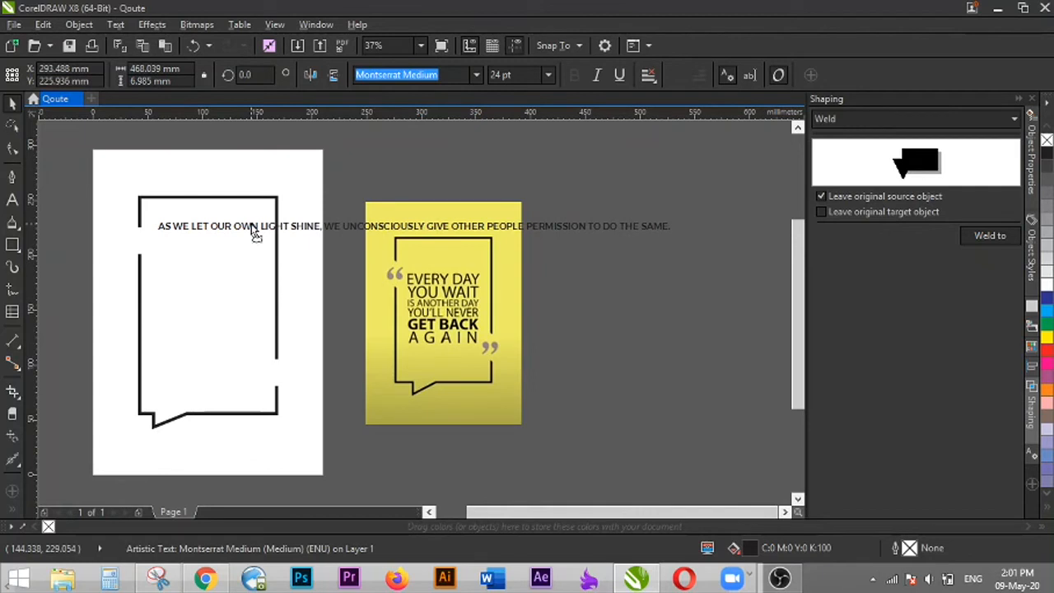
pyautogui.moveTo(255, 235); pyautogui.dragTo(251, 235)
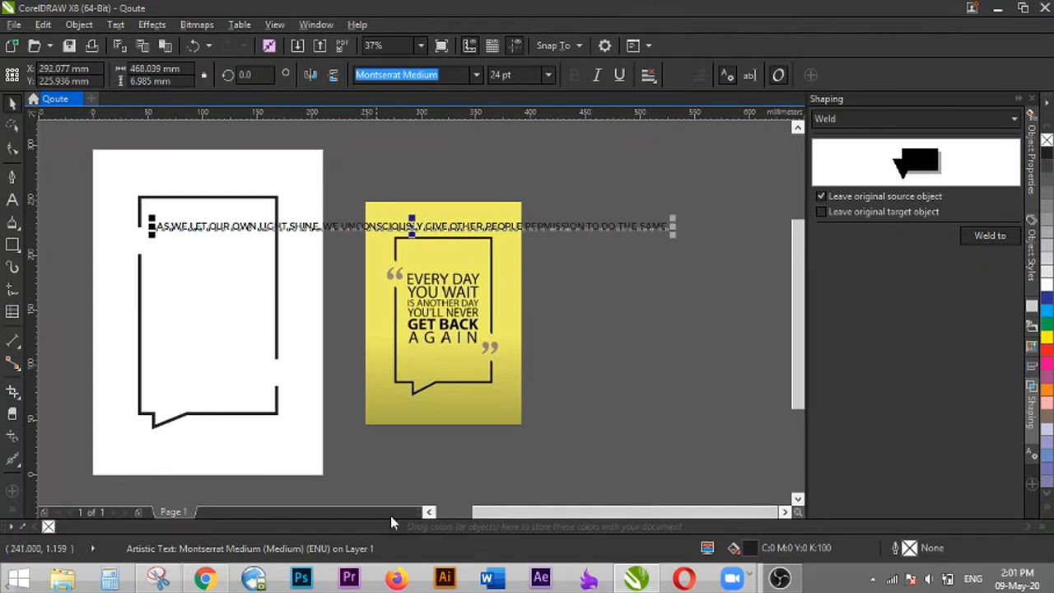
# - Move the quote text off the page to just beneath the yellow reference poster, centred at about X 468 mm, Y 20 mm
pyautogui.click(428, 511)
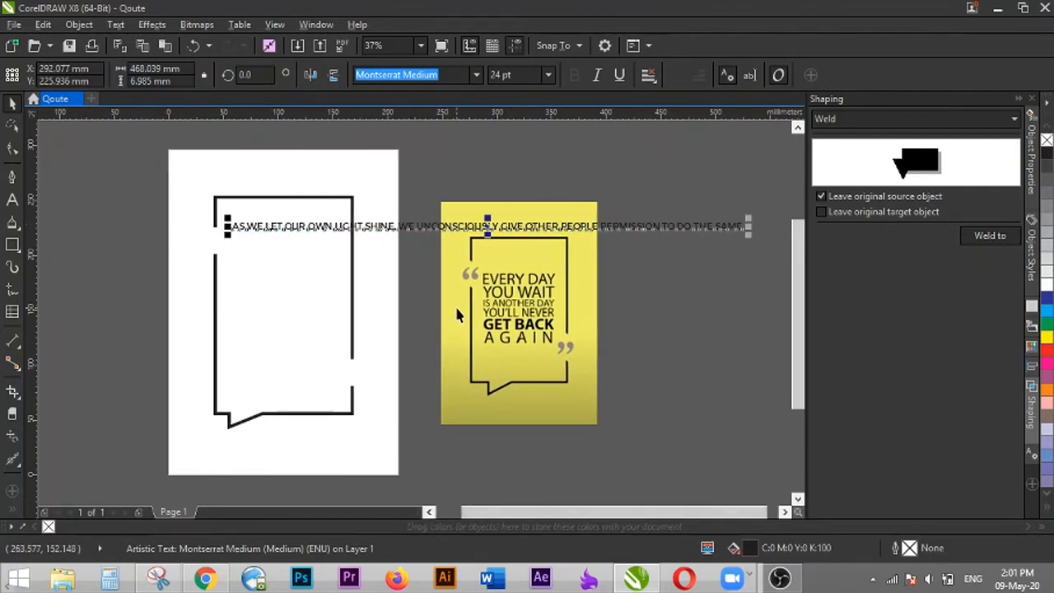
pyautogui.click(385, 281)
pyautogui.moveTo(387, 234); pyautogui.dragTo(579, 460)
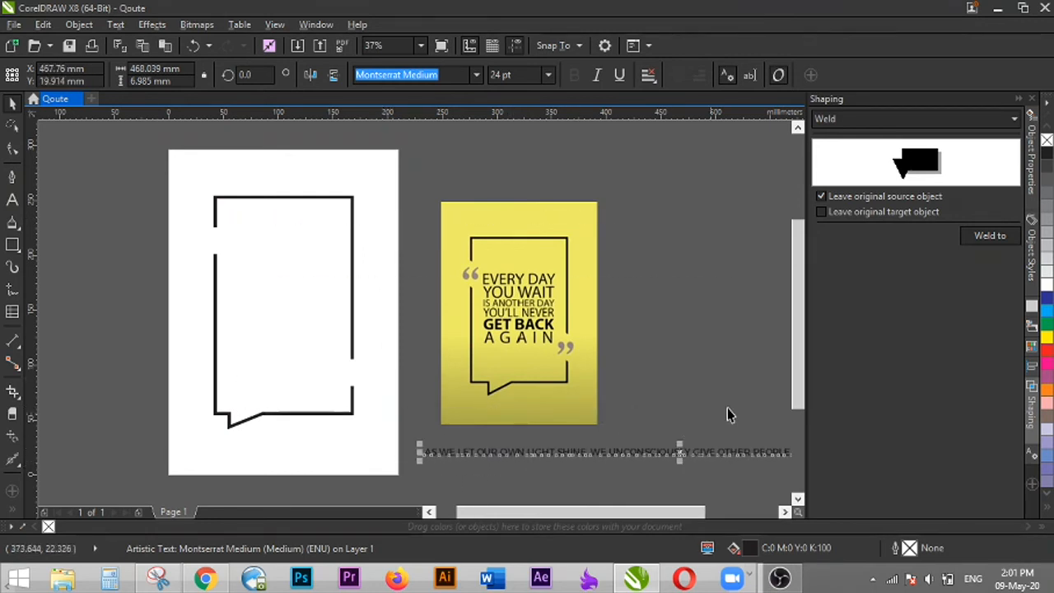
# - Fill the quote text with white and move it slightly nearer the reference poster, centred at about X 477 mm, Y 29 mm
pyautogui.scroll(-3, 801, 407)
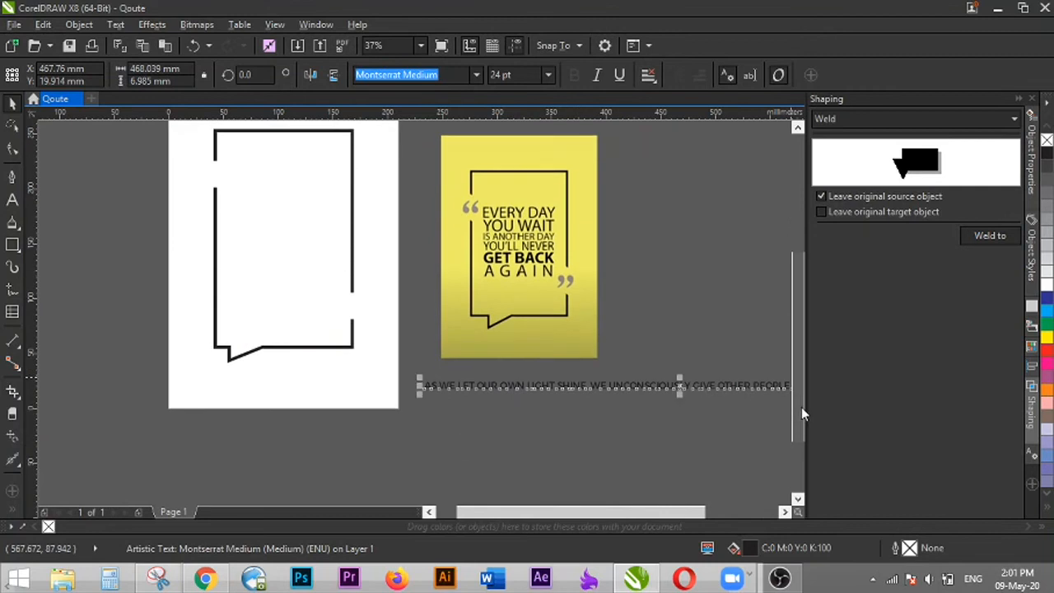
pyautogui.click(659, 414)
pyautogui.click(567, 359)
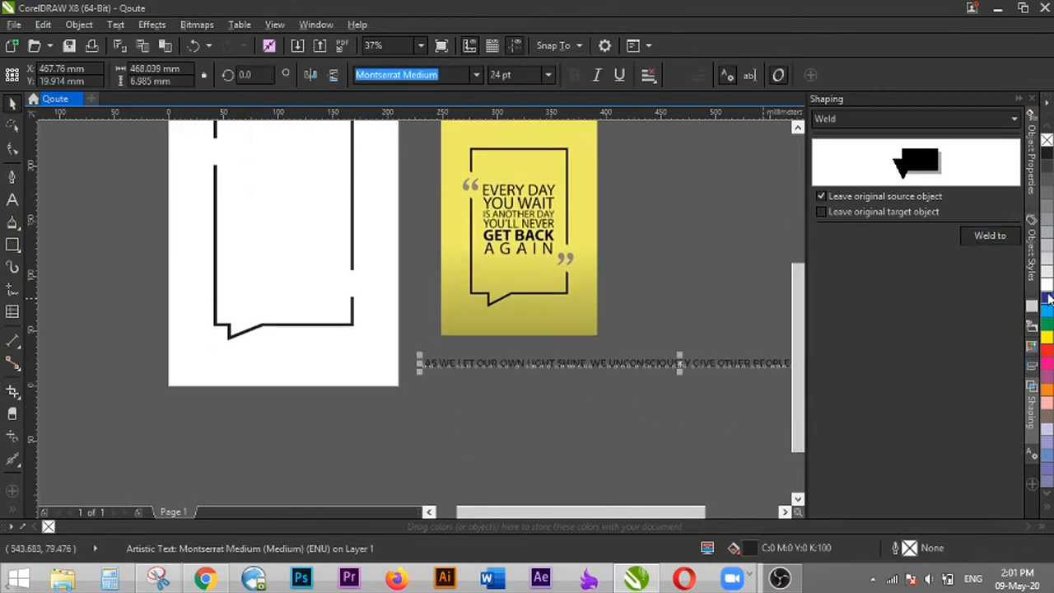
pyautogui.scroll(2, 605, 411)
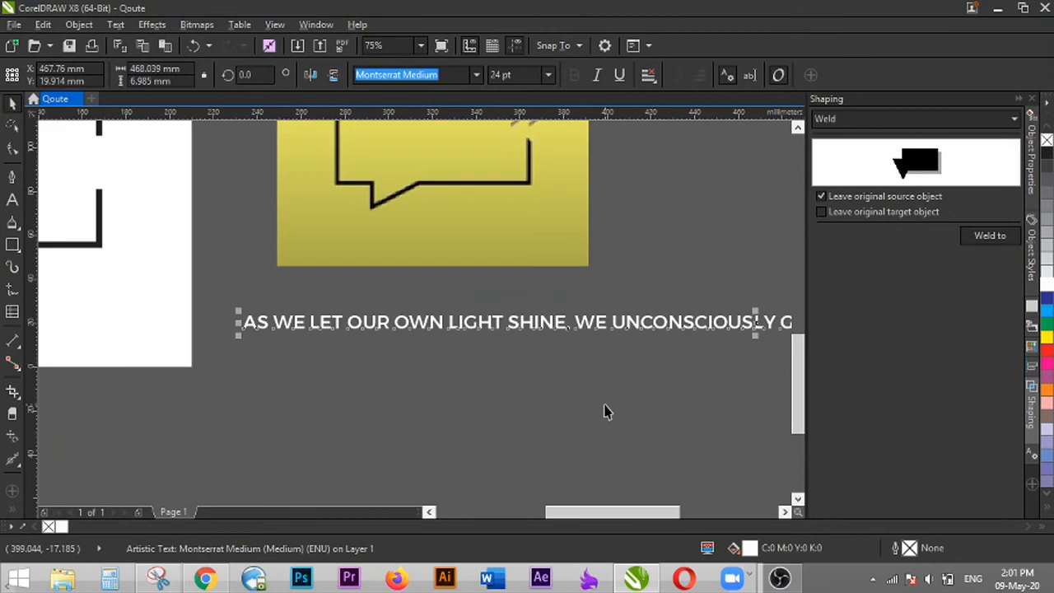
pyautogui.moveTo(465, 324); pyautogui.dragTo(484, 304)
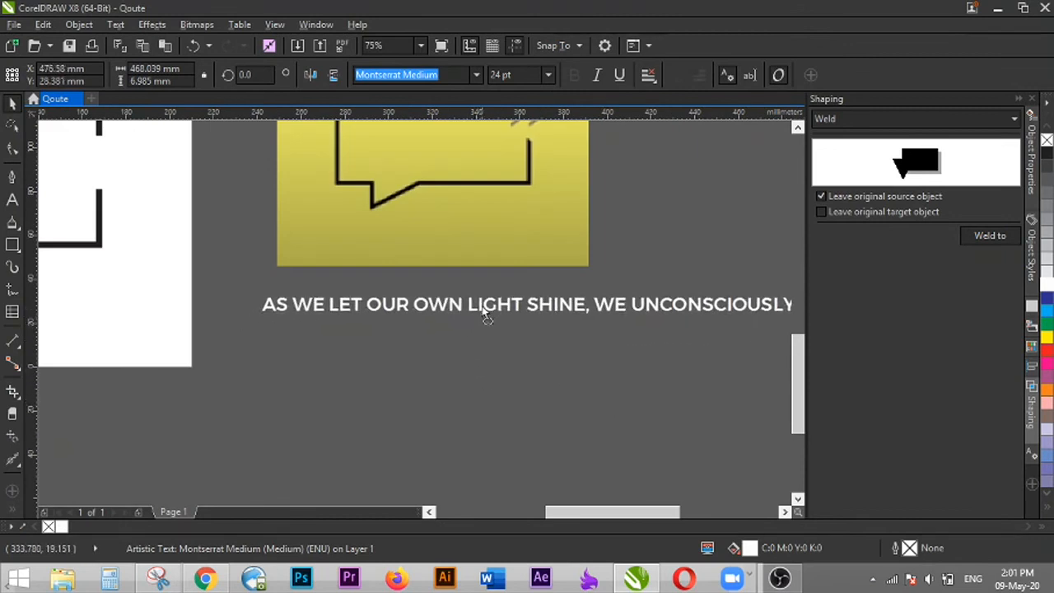
pyautogui.click(459, 351)
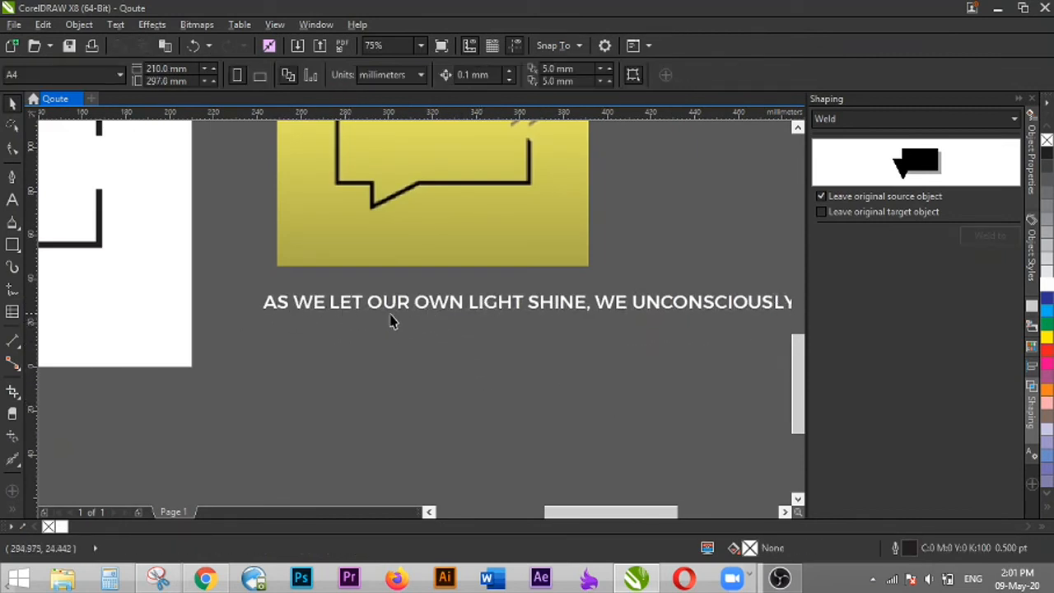
# - Split the quote after "AS WE LET OUR OWN", placing everything from "LIGHT SHINE," onward as a separate text object below
pyautogui.click(475, 304)
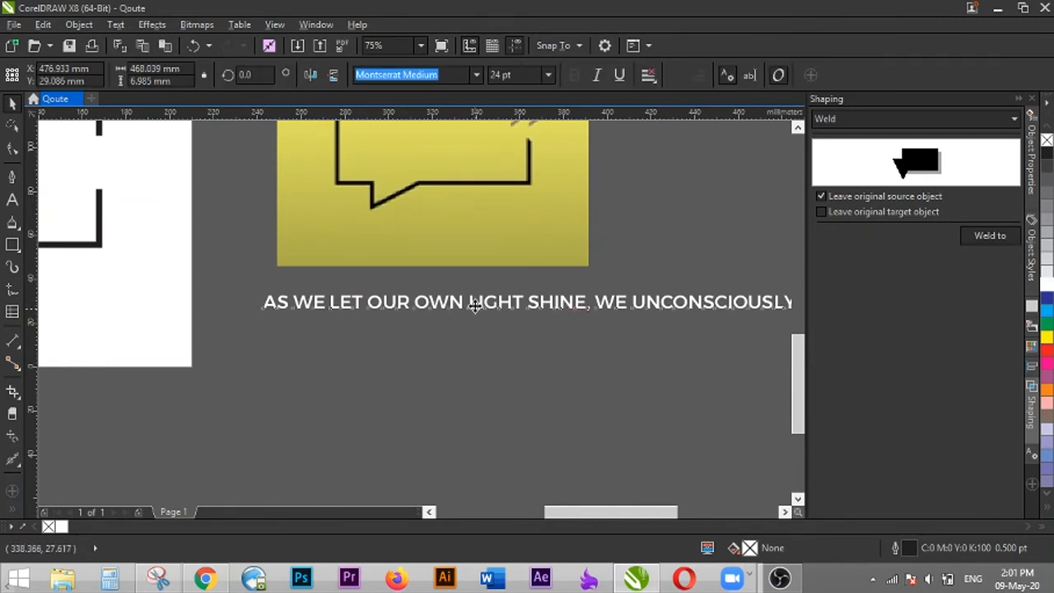
pyautogui.doubleClick(473, 303)
pyautogui.moveTo(469, 302); pyautogui.dragTo(590, 303)
pyautogui.scroll(-2, 590, 304)
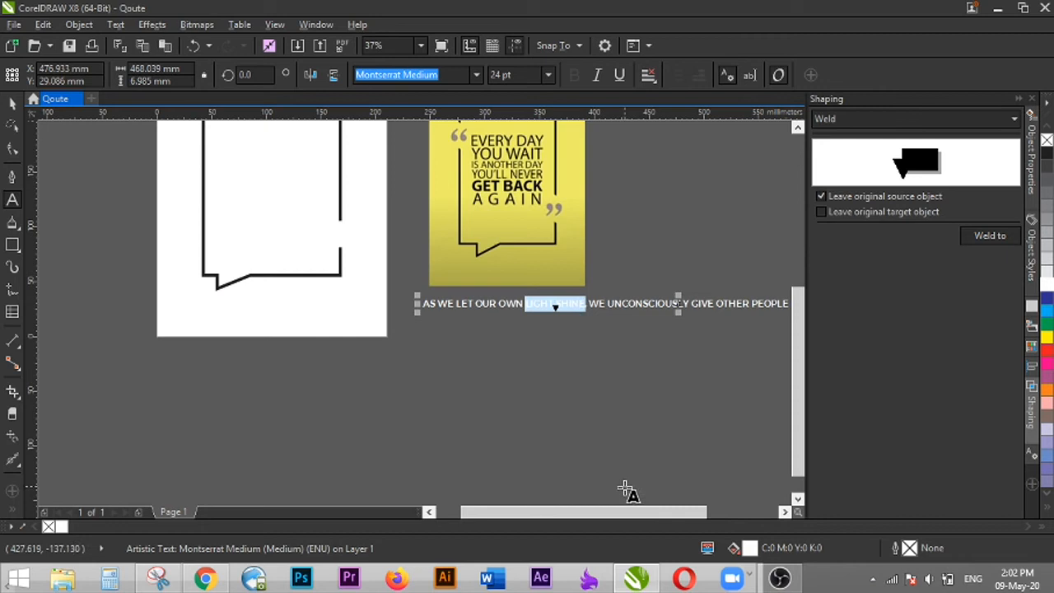
pyautogui.moveTo(630, 510); pyautogui.dragTo(700, 501)
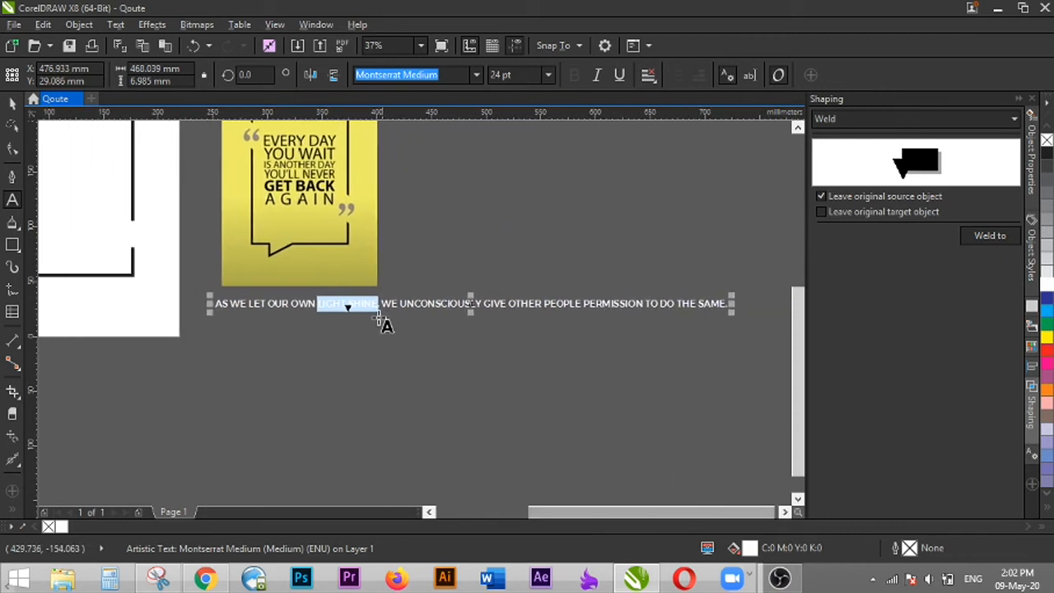
pyautogui.click(369, 310)
pyautogui.moveTo(320, 303); pyautogui.dragTo(736, 321)
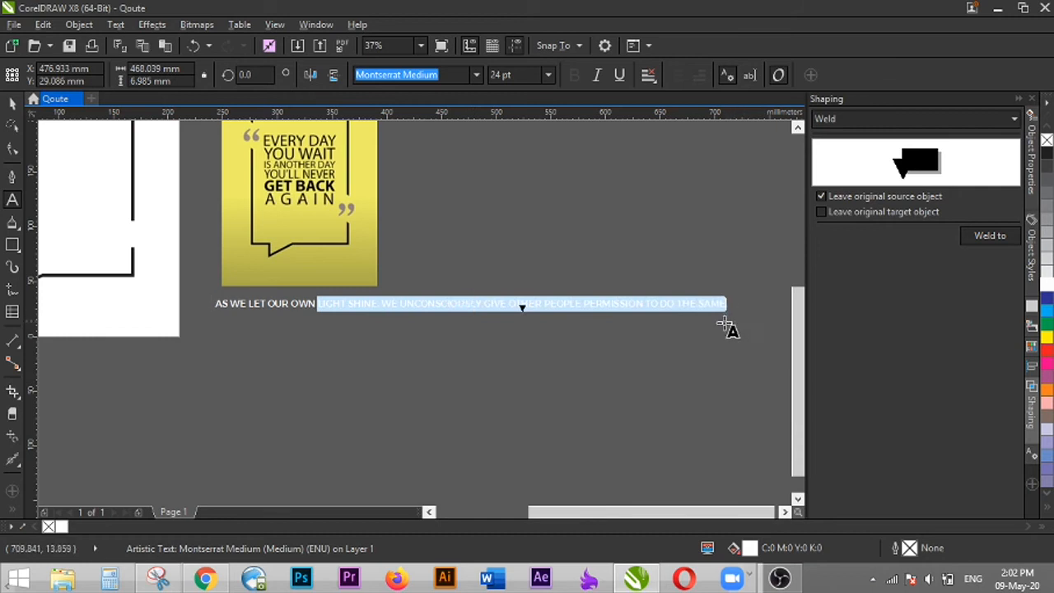
pyautogui.press('Delete')
pyautogui.click(274, 359)
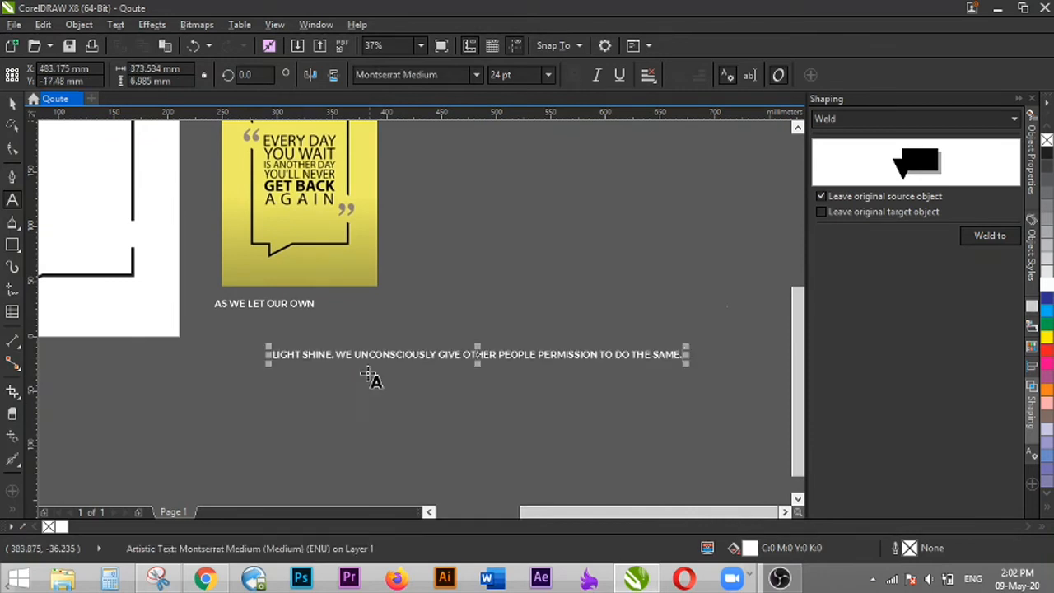
# - Split the text after "LIGHT SHINE,", placing everything from "WE UNCONSCIOUSLY" onward as a separate text object below
pyautogui.moveTo(336, 355); pyautogui.dragTo(691, 381)
pyautogui.hotkey('ctrl', 'c')
pyautogui.press('Delete')
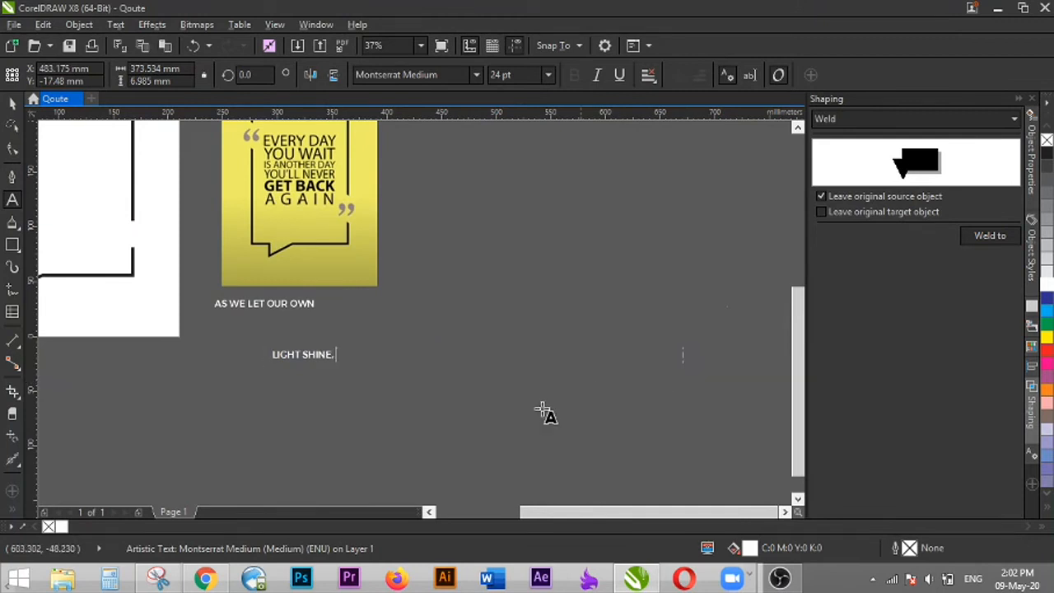
pyautogui.click(288, 393)
pyautogui.hotkey('ctrl', 'v')
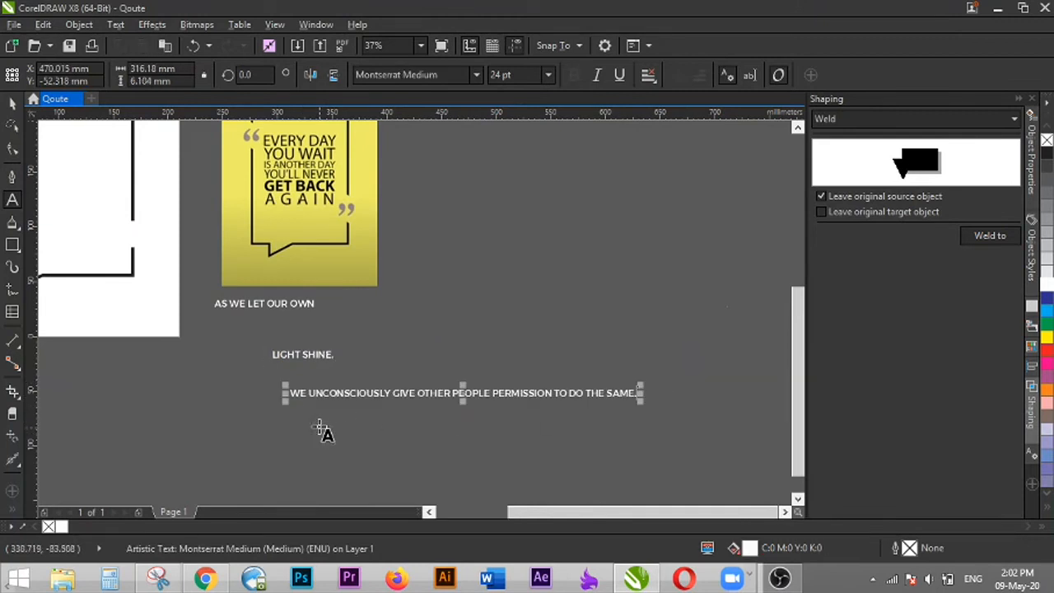
# - Move "LIGHT SHINE," and the "WE UNCONSCIOUSLY" text up to stack closely beneath "AS WE LET OUR OWN"
pyautogui.click(12, 103)
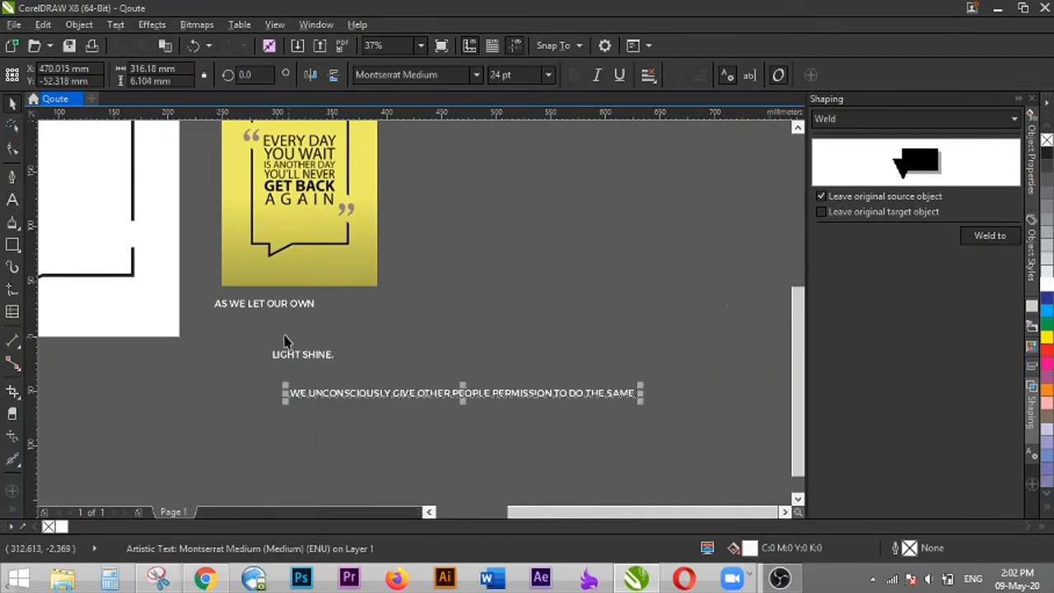
pyautogui.moveTo(321, 356); pyautogui.dragTo(283, 328)
pyautogui.moveTo(325, 405); pyautogui.dragTo(271, 368)
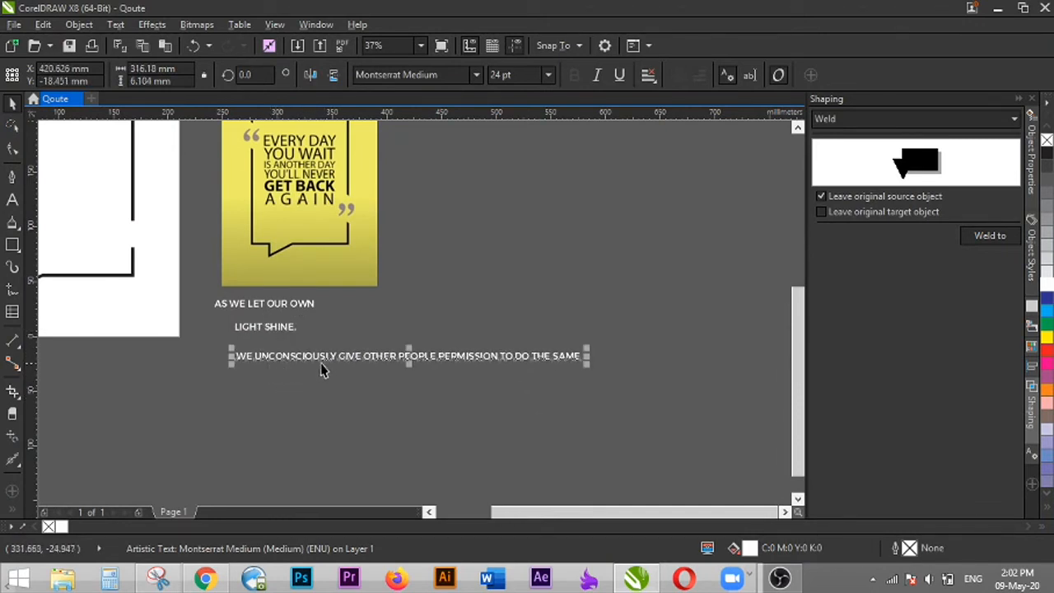
pyautogui.click(344, 377)
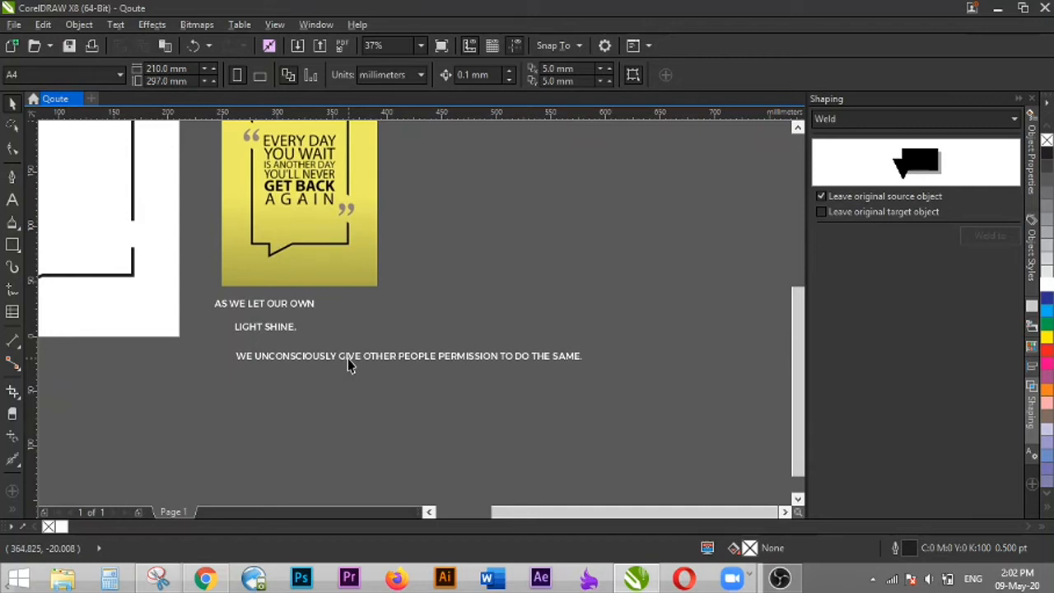
# - Split the text after "WE UNCONSCIOUSLY", placing everything from "GIVE" onward as a separate text object below
pyautogui.click(347, 366)
pyautogui.press('F8')
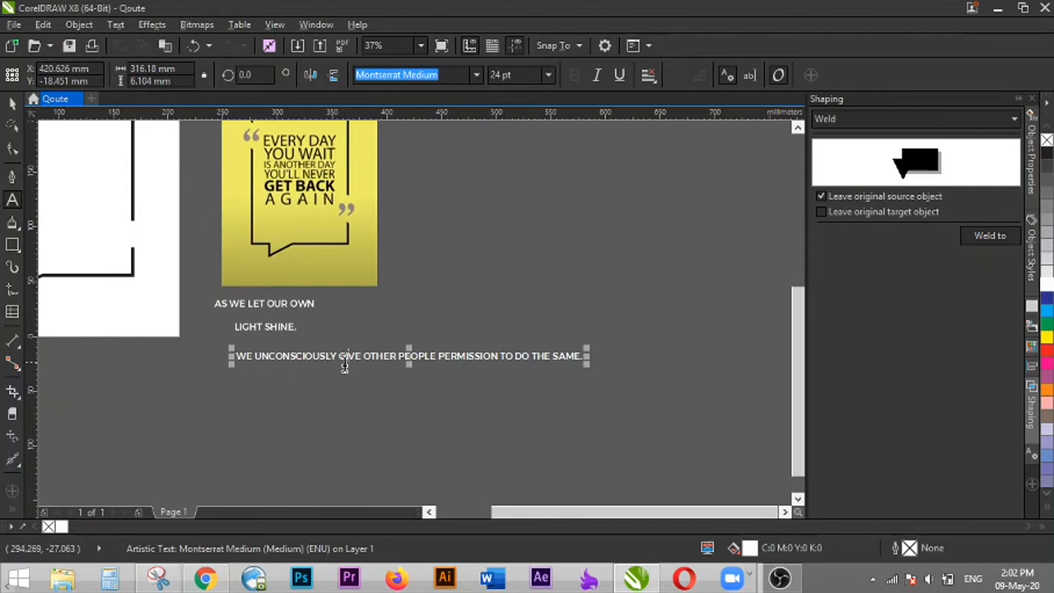
pyautogui.moveTo(339, 359); pyautogui.dragTo(605, 349)
pyautogui.hotkey('ctrl', 'c')
pyautogui.press('Delete')
pyautogui.click(301, 405)
pyautogui.hotkey('ctrl', 'v')
# - Separate "GIVE" from its line by moving "OTHER PEOPLE PERMISSION TO DO THE SAME." into a new text object below
pyautogui.moveTo(329, 404); pyautogui.dragTo(547, 403)
pyautogui.hotkey('ctrl', 'x')
pyautogui.click(352, 437)
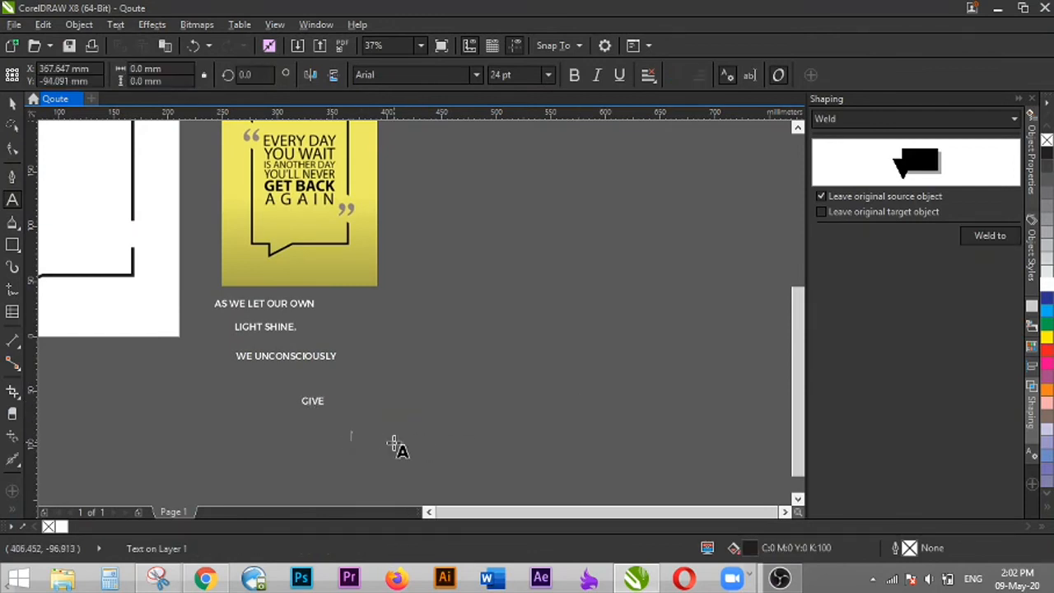
pyautogui.hotkey('ctrl', 'v')
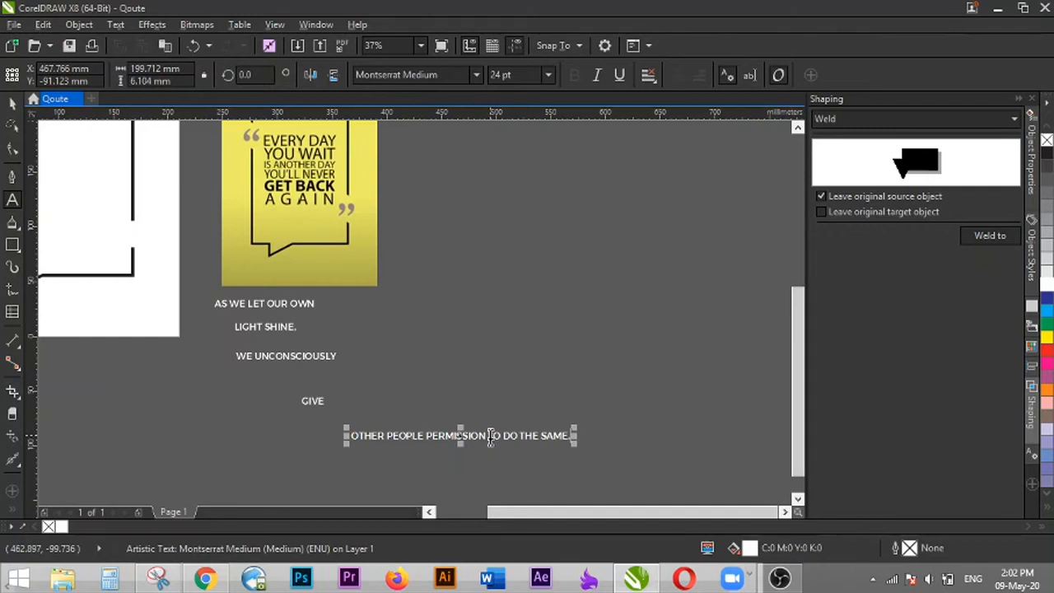
# - Split "TO DO THE SAME." off "OTHER PEOPLE PERMISSION" into its own text object in the empty area up and to the right
pyautogui.moveTo(487, 436); pyautogui.dragTo(568, 442)
pyautogui.hotkey('ctrl', 'x')
pyautogui.click(540, 387)
pyautogui.hotkey('ctrl', 'v')
# - Split "THE SAME." off "TO DO" into its own text object below it
pyautogui.moveTo(579, 385); pyautogui.dragTo(634, 388)
pyautogui.click(580, 392)
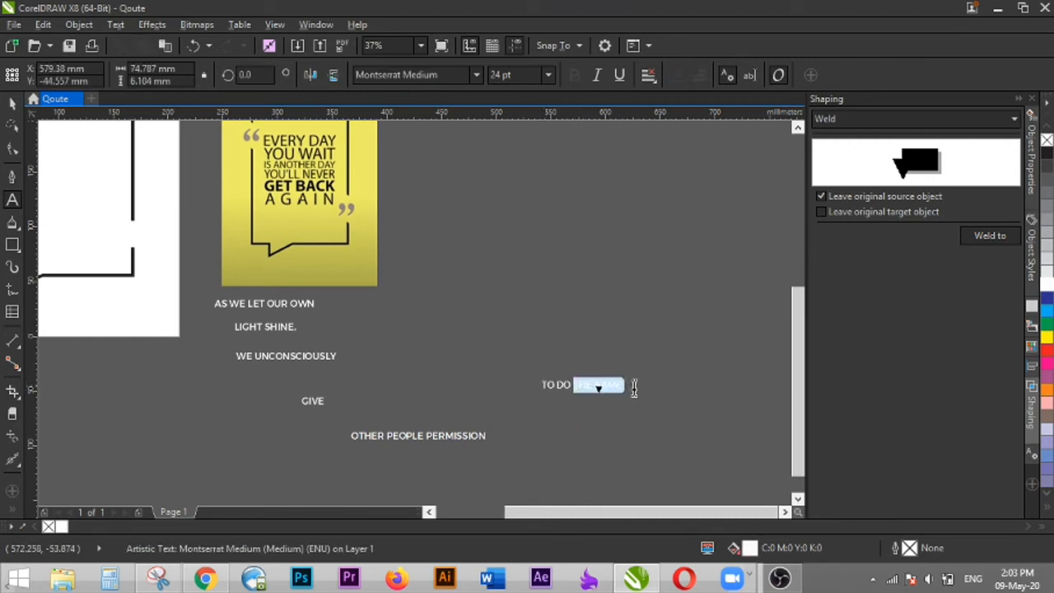
pyautogui.hotkey('ctrl', 'x')
pyautogui.click(583, 443)
pyautogui.hotkey('ctrl', 'v')
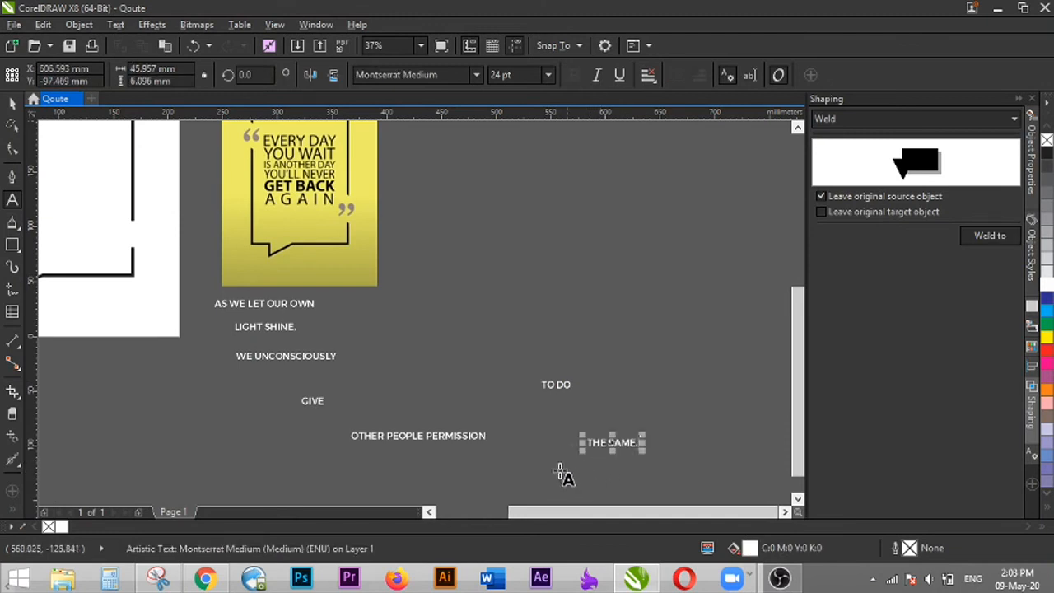
# - Stack "GIVE", "OTHER PEOPLE PERMISSION", "TO DO" and "THE SAME." in reading order beneath "WE UNCONSCIOUSLY"
pyautogui.click(12, 101)
pyautogui.click(310, 402)
pyautogui.moveTo(310, 403); pyautogui.dragTo(285, 379)
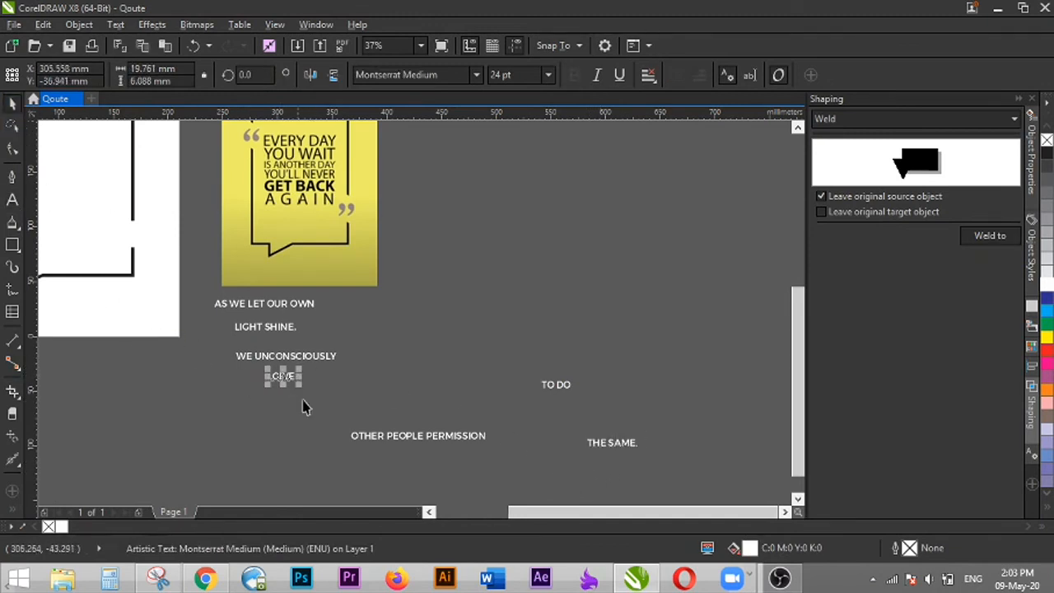
pyautogui.moveTo(406, 442); pyautogui.dragTo(307, 404)
pyautogui.moveTo(558, 390); pyautogui.dragTo(311, 416)
pyautogui.moveTo(605, 449); pyautogui.dragTo(311, 441)
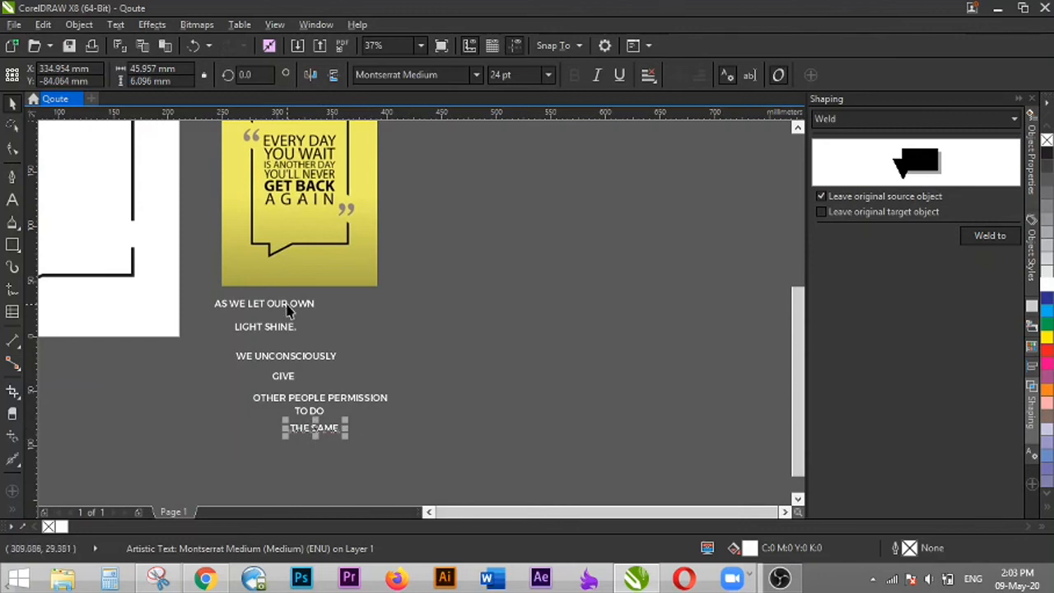
pyautogui.click(427, 511)
pyautogui.click(427, 511)
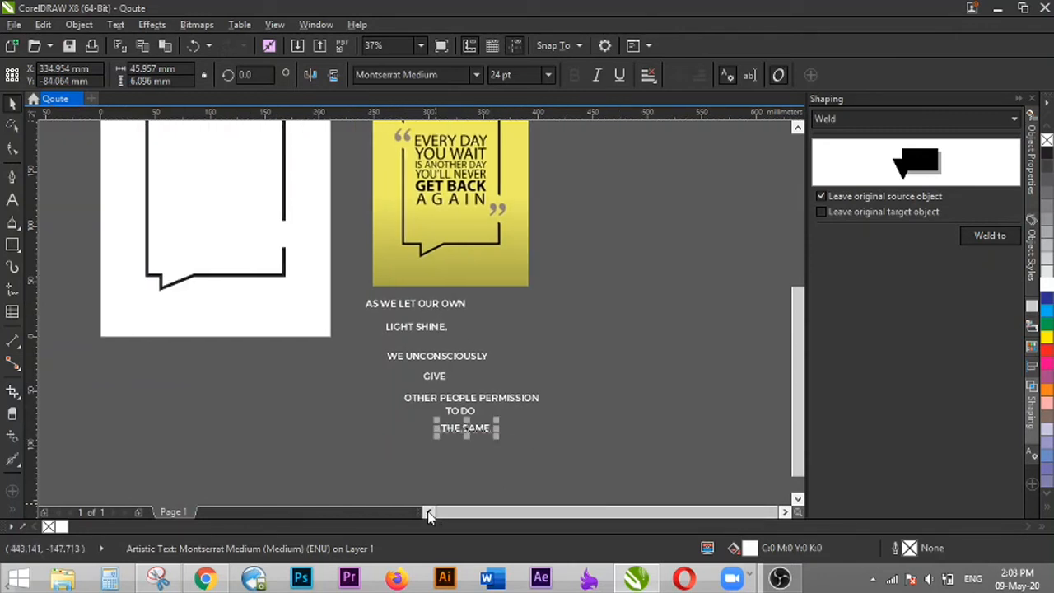
pyautogui.click(427, 512)
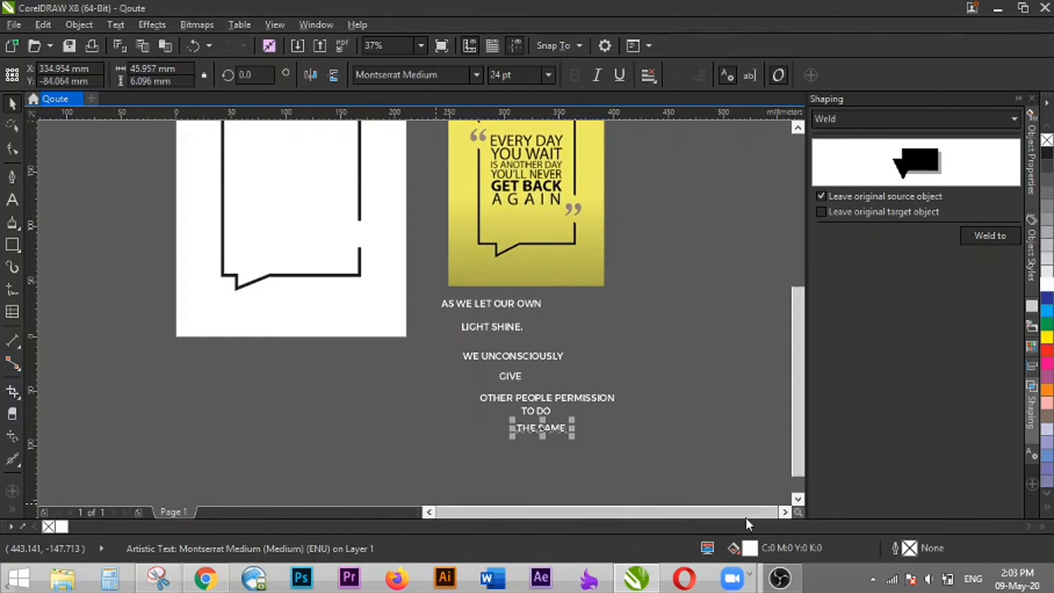
pyautogui.click(784, 511)
pyautogui.click(783, 511)
pyautogui.click(784, 511)
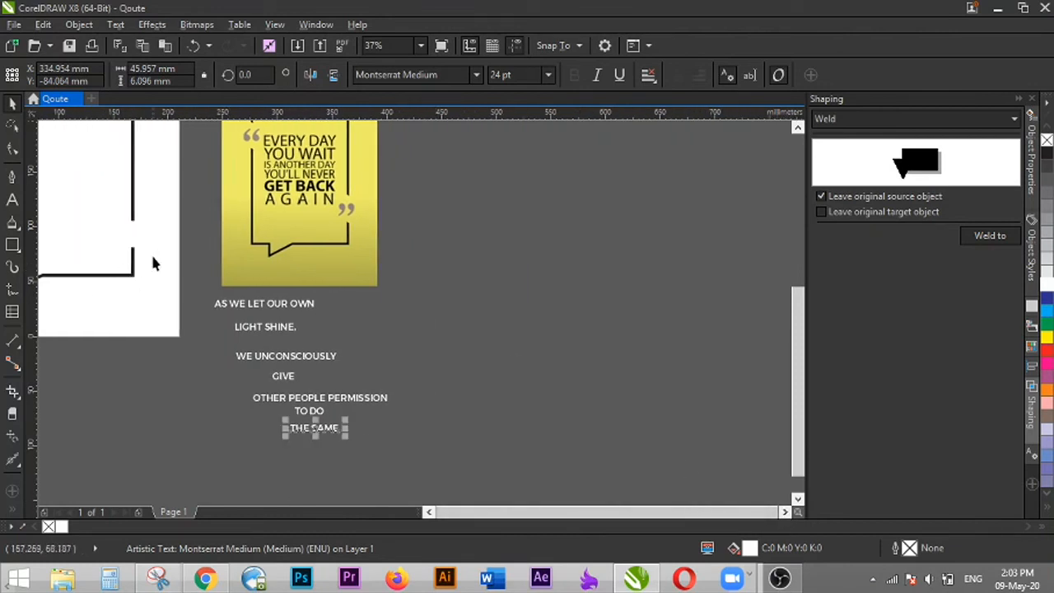
# - Move the yellow reference poster up away from the text lines and add a vertical guideline at about X 443.8 mm
pyautogui.moveTo(307, 264); pyautogui.dragTo(290, 144)
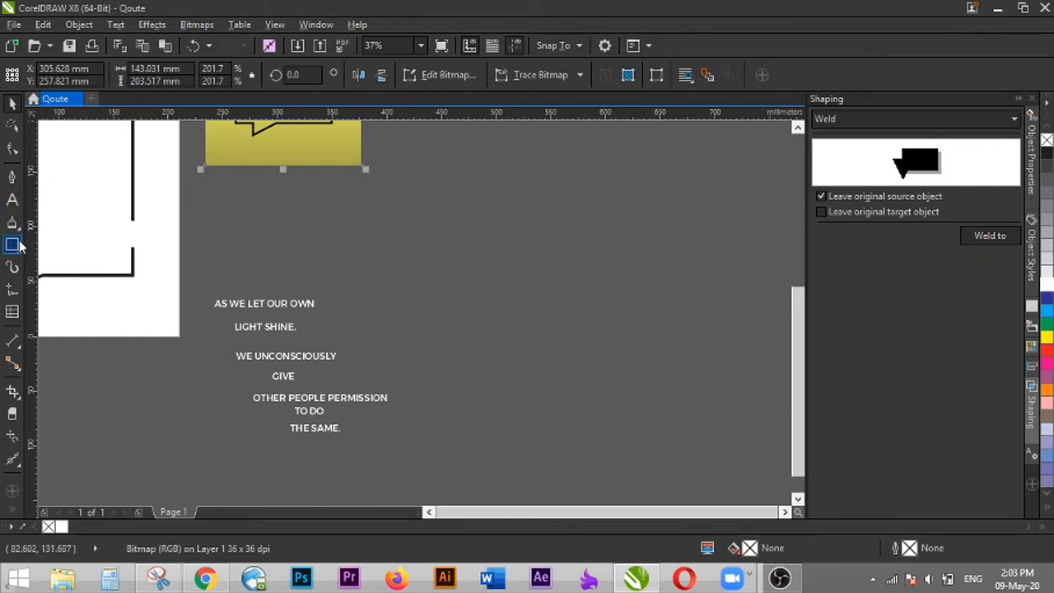
pyautogui.click(435, 274)
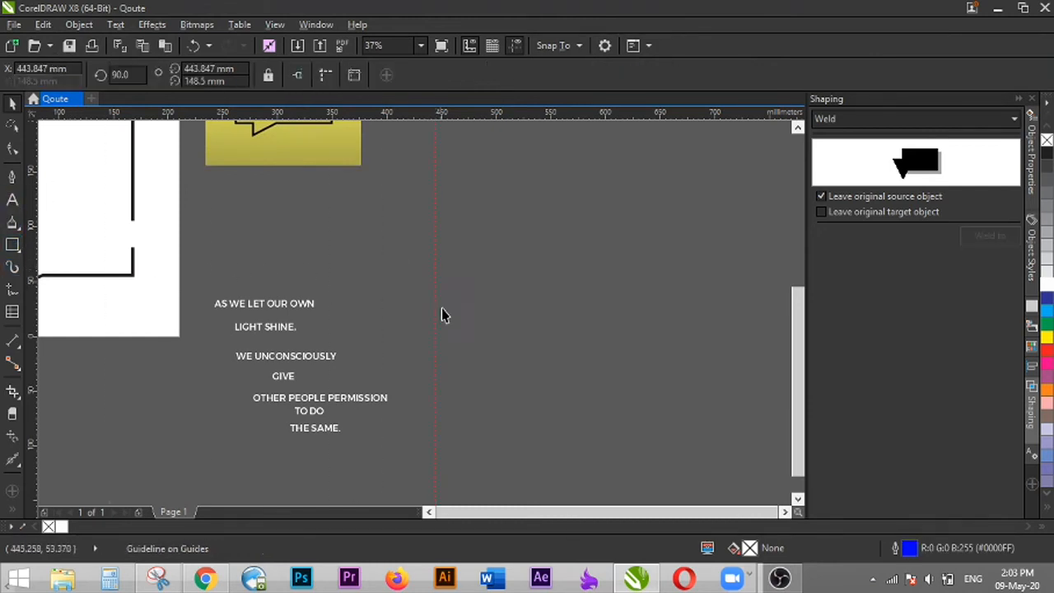
# - Start "AS WE LET OUR OWN" at the vertical guideline, and move the other six text pieces up to the left of it
pyautogui.moveTo(278, 311); pyautogui.dragTo(492, 209)
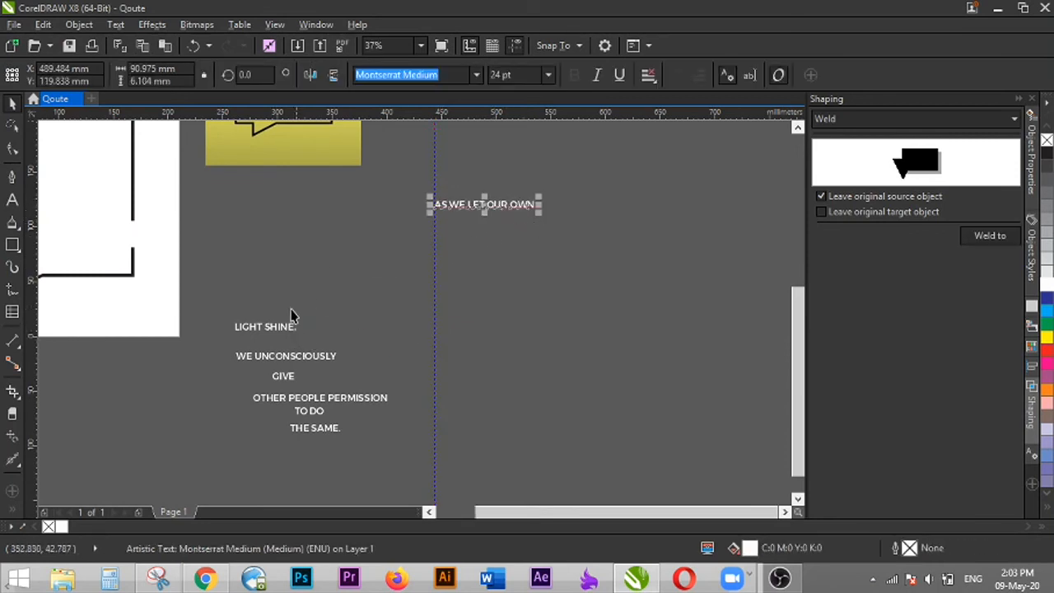
pyautogui.moveTo(233, 305); pyautogui.dragTo(403, 475)
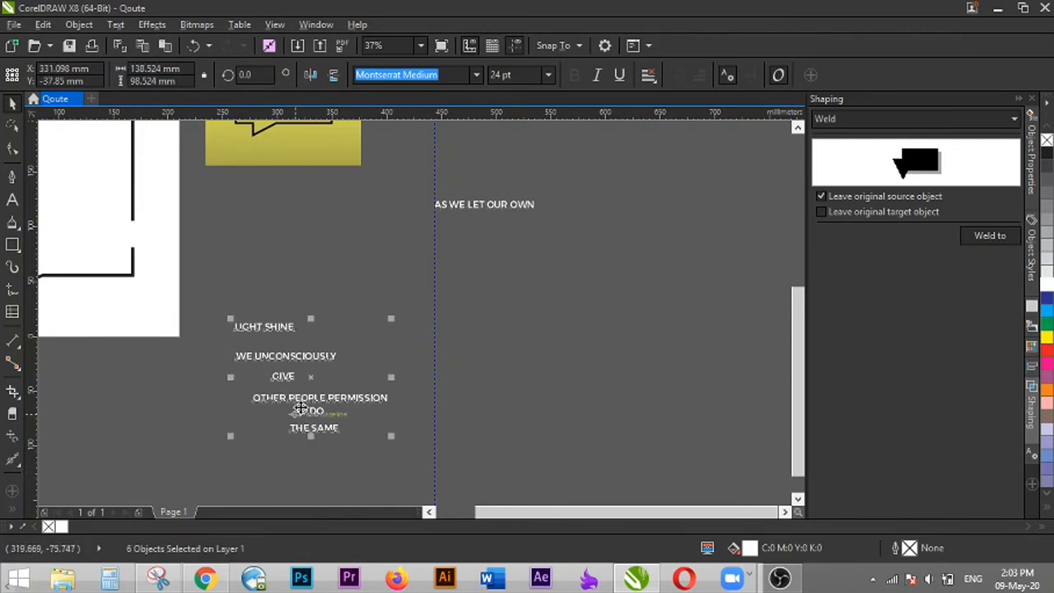
pyautogui.moveTo(309, 375); pyautogui.dragTo(344, 249)
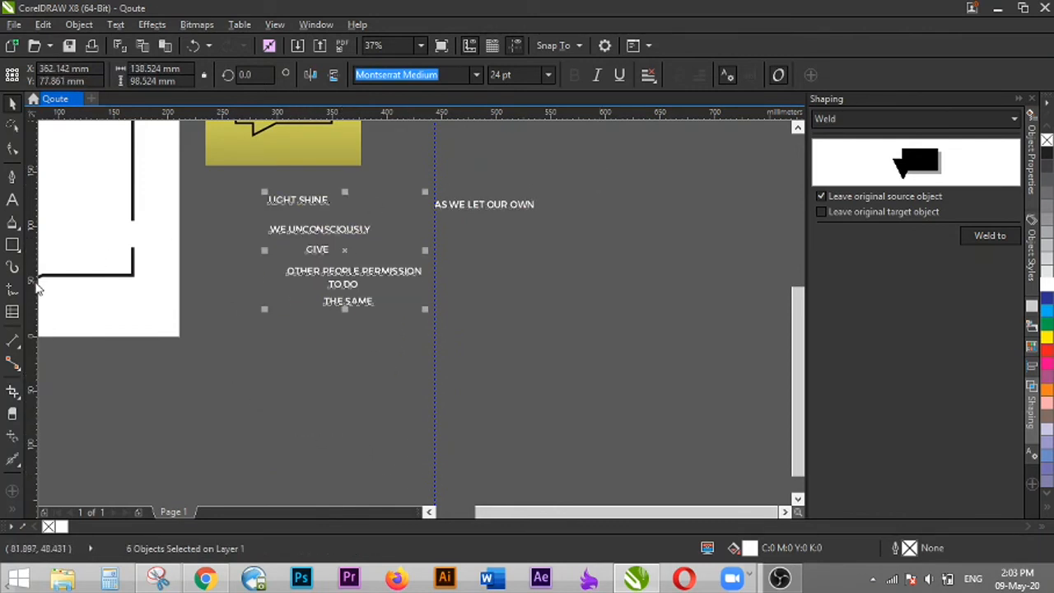
# - Add a guideline at X 534.864 mm where "AS WE LET OUR OWN" ends, and enlarge "LIGHT SHINE," beneath it to about 92 mm wide between the guides
pyautogui.click(534, 244)
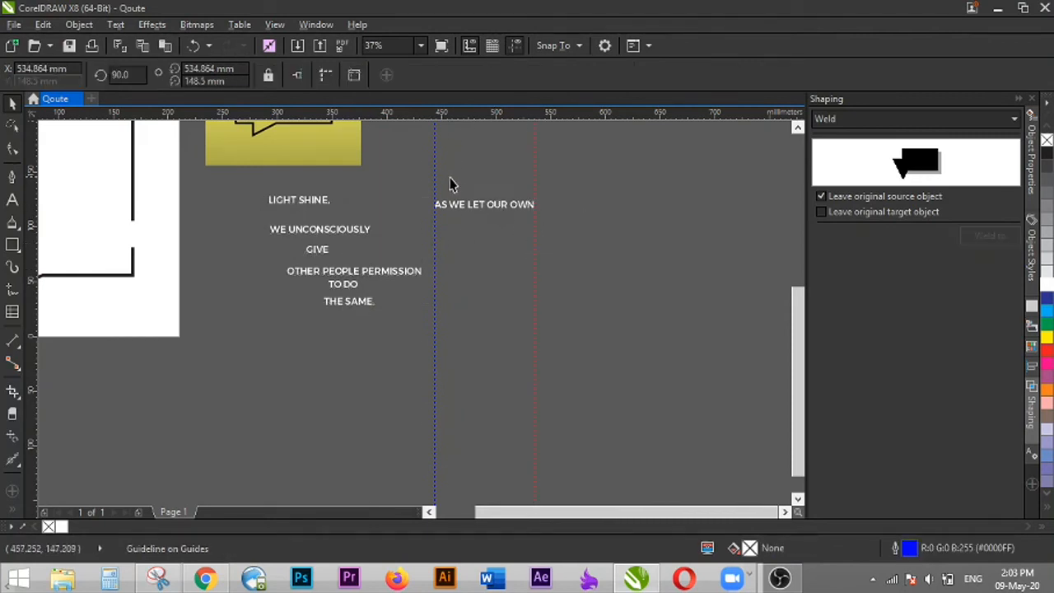
pyautogui.scroll(2, 449, 186)
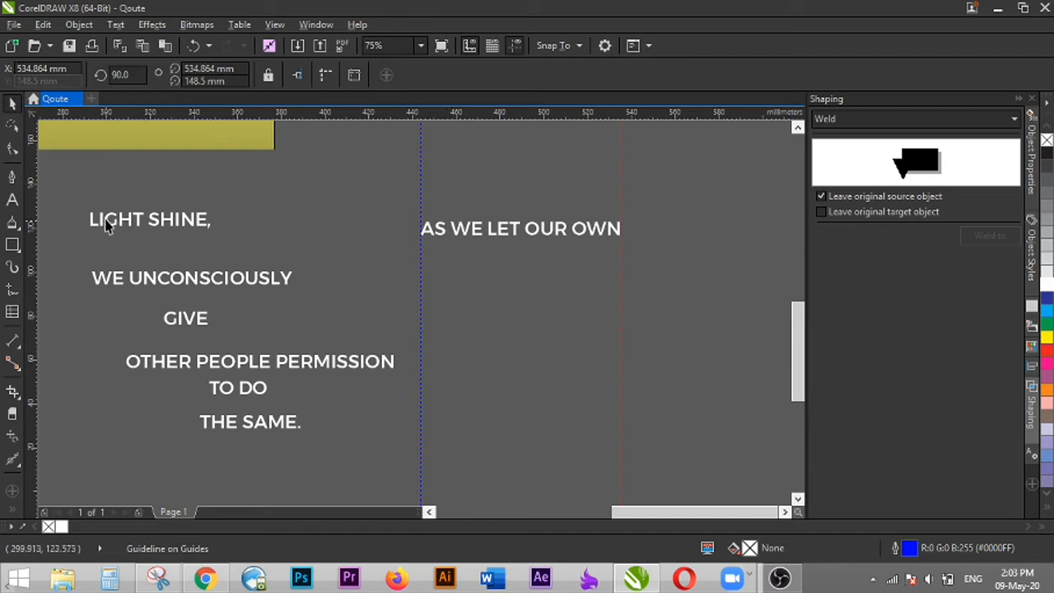
pyautogui.click(132, 227)
pyautogui.moveTo(140, 217); pyautogui.dragTo(471, 261)
pyautogui.moveTo(545, 276); pyautogui.dragTo(626, 353)
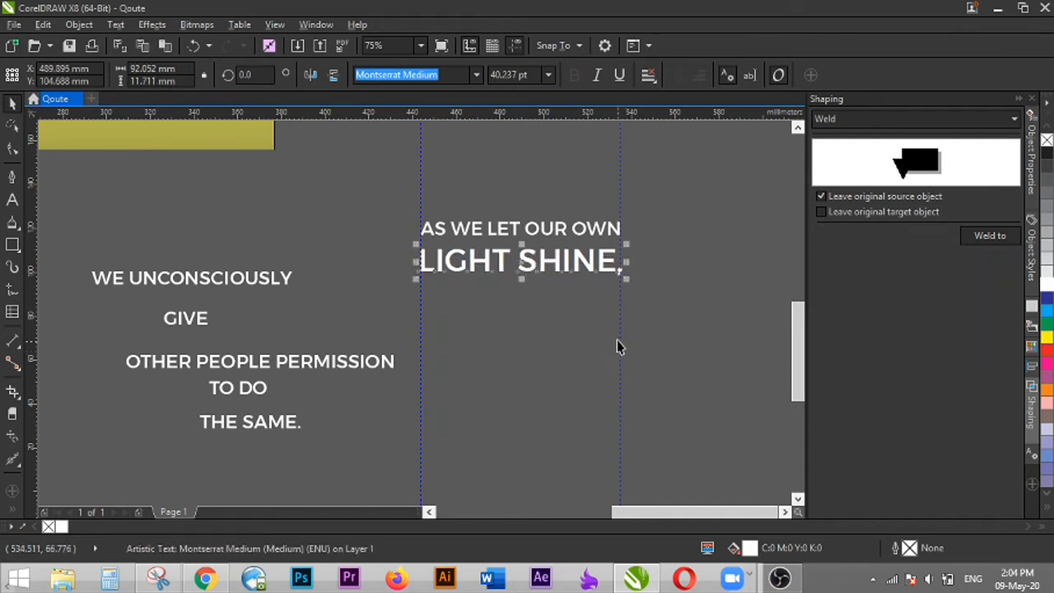
# - Undo the enlargement of "LIGHT SHINE," and scale it up again to about 92 mm wide between the two guidelines
pyautogui.click(476, 305)
pyautogui.click(473, 274)
pyautogui.hotkey('ctrl', 'z')
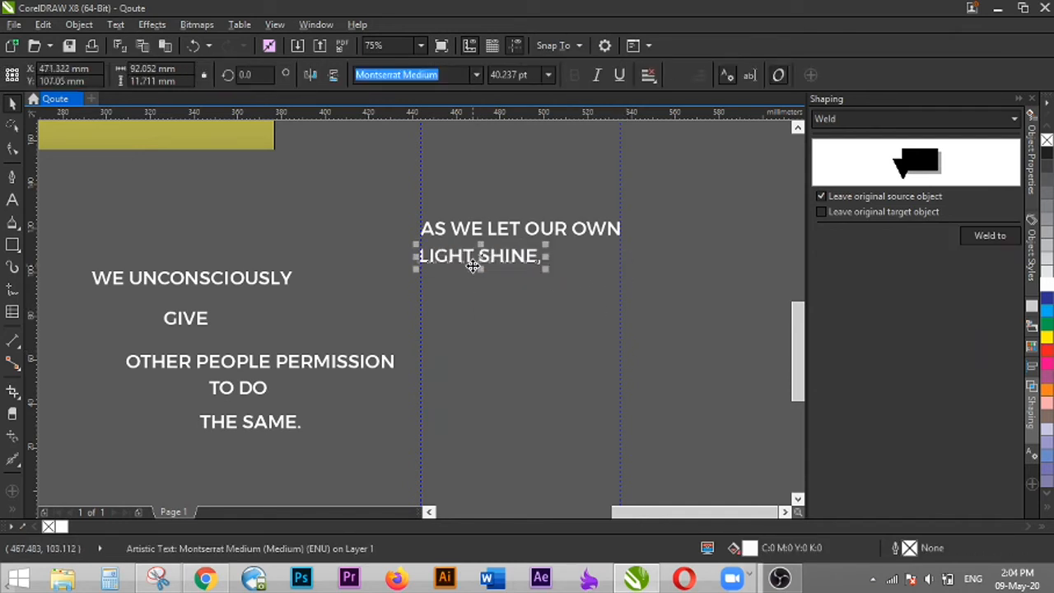
pyautogui.hotkey('ctrl', 'z')
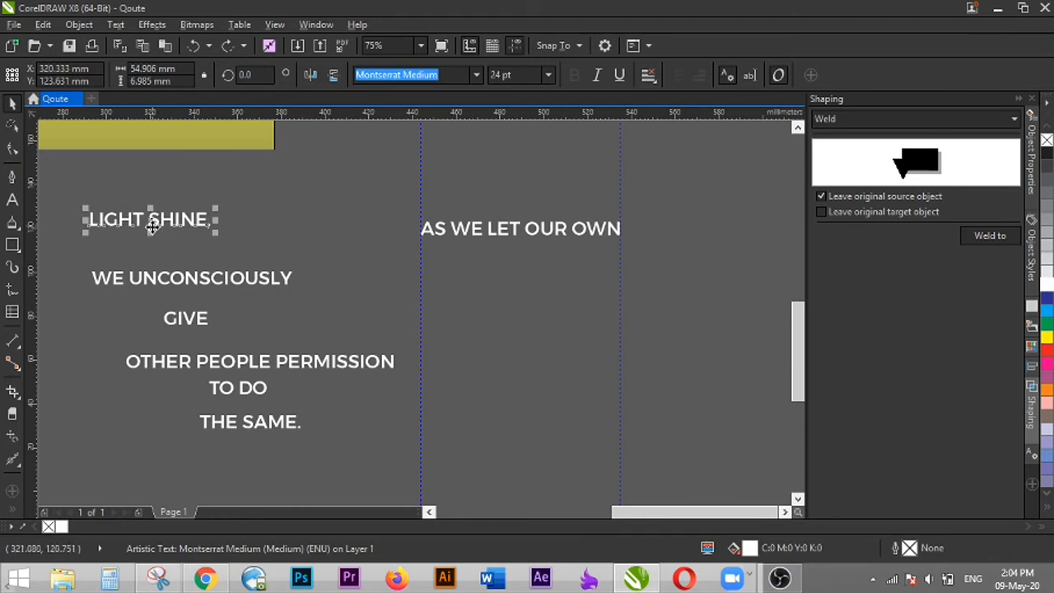
pyautogui.hotkey('ctrl', 'shift', 'z')
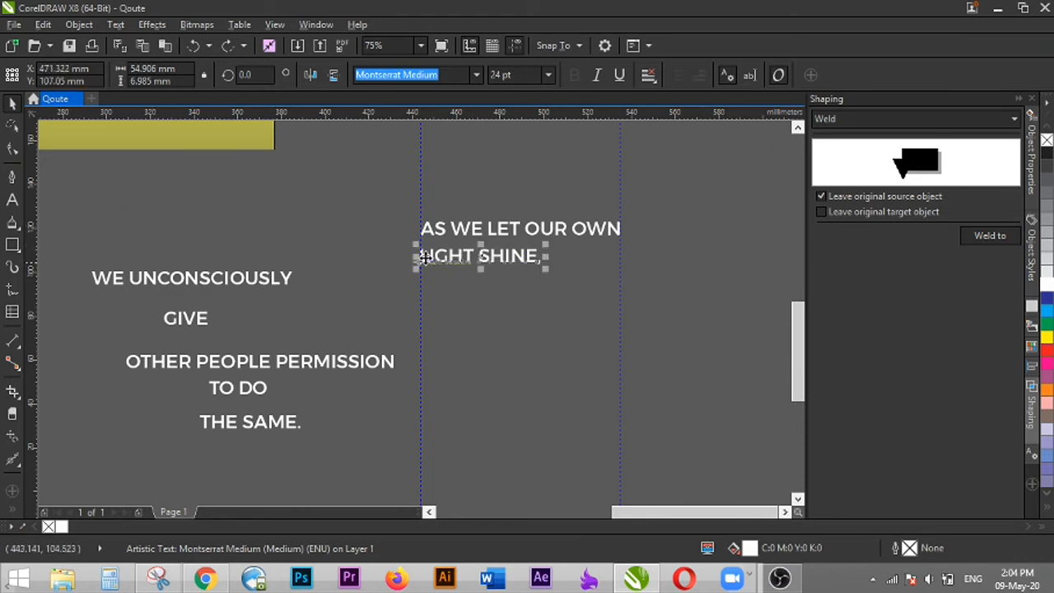
pyautogui.moveTo(548, 272); pyautogui.dragTo(628, 360)
pyautogui.click(514, 326)
# - Place "WE UNCONSCIOUSLY" beneath "LIGHT SHINE," and scale it to about 90.8 mm wide so it fits between the guidelines
pyautogui.click(191, 278)
pyautogui.moveTo(195, 280); pyautogui.dragTo(523, 298)
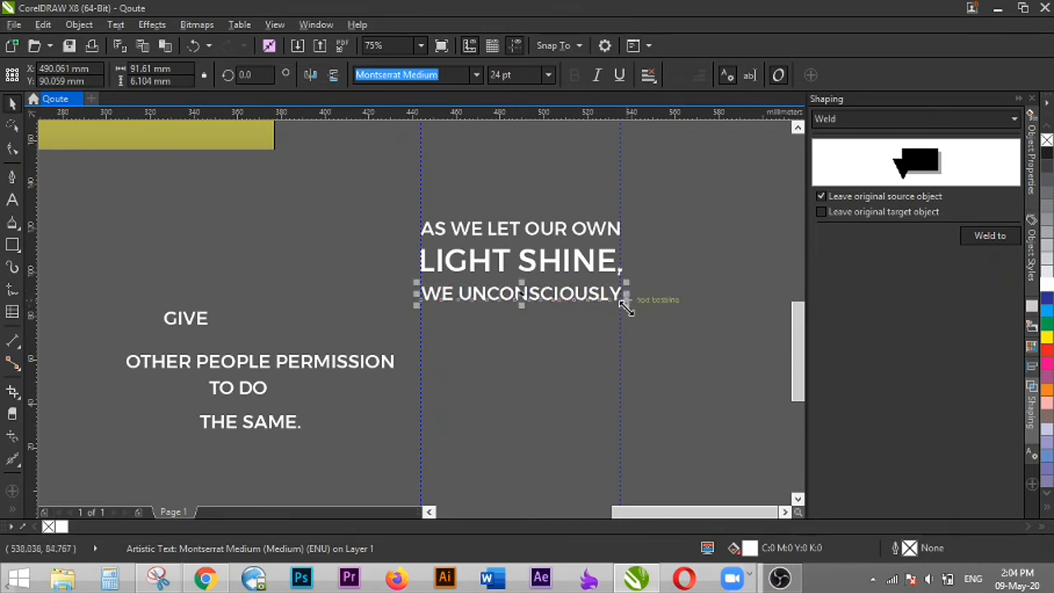
pyautogui.scroll(2, 625, 311)
pyautogui.moveTo(619, 297); pyautogui.dragTo(617, 317)
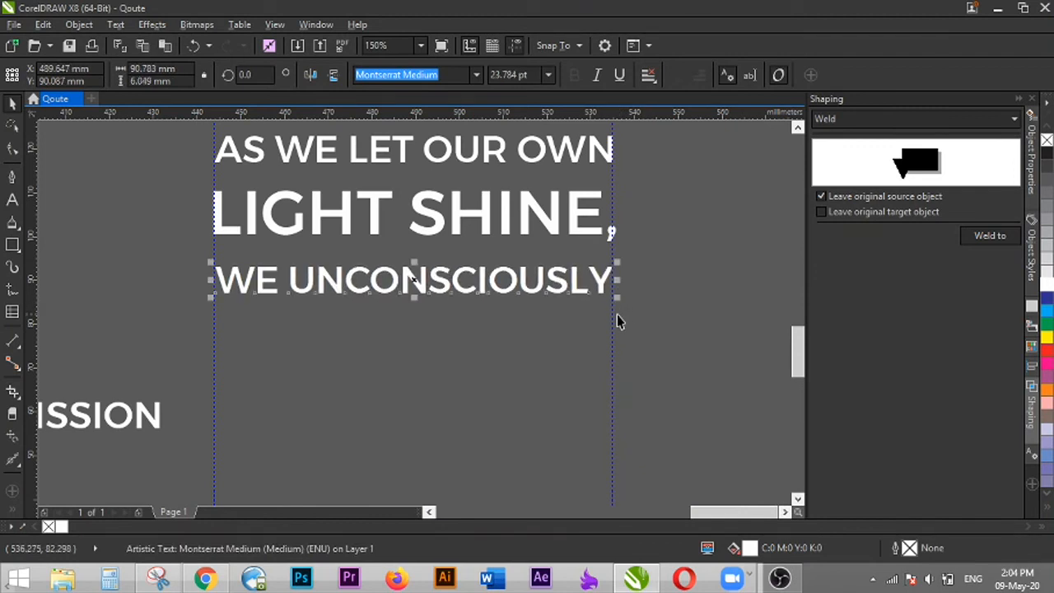
# - Place "GIVE" beneath "WE UNCONSCIOUSLY", enlarge it to about 90.3 mm wide between the guidelines, and nudge it up slightly
pyautogui.scroll(-2, 616, 318)
pyautogui.moveTo(207, 324); pyautogui.dragTo(620, 419)
pyautogui.press('Up')
pyautogui.press('Up')
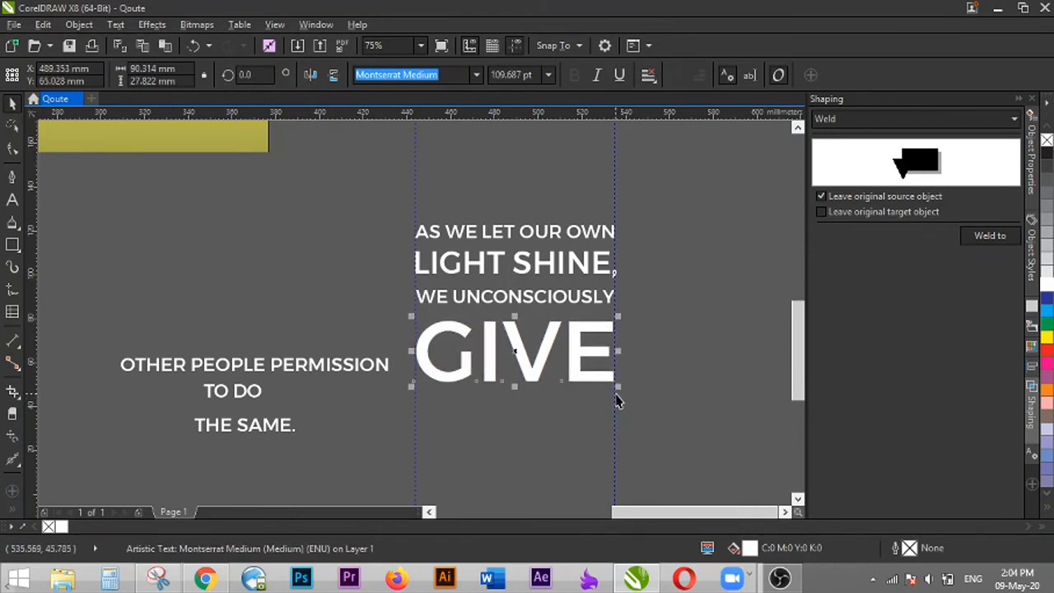
# - Place "OTHER PEOPLE PERMISSION" beneath "GIVE" and shrink it to about 90.8 mm wide between the guidelines
pyautogui.moveTo(241, 381); pyautogui.dragTo(533, 414)
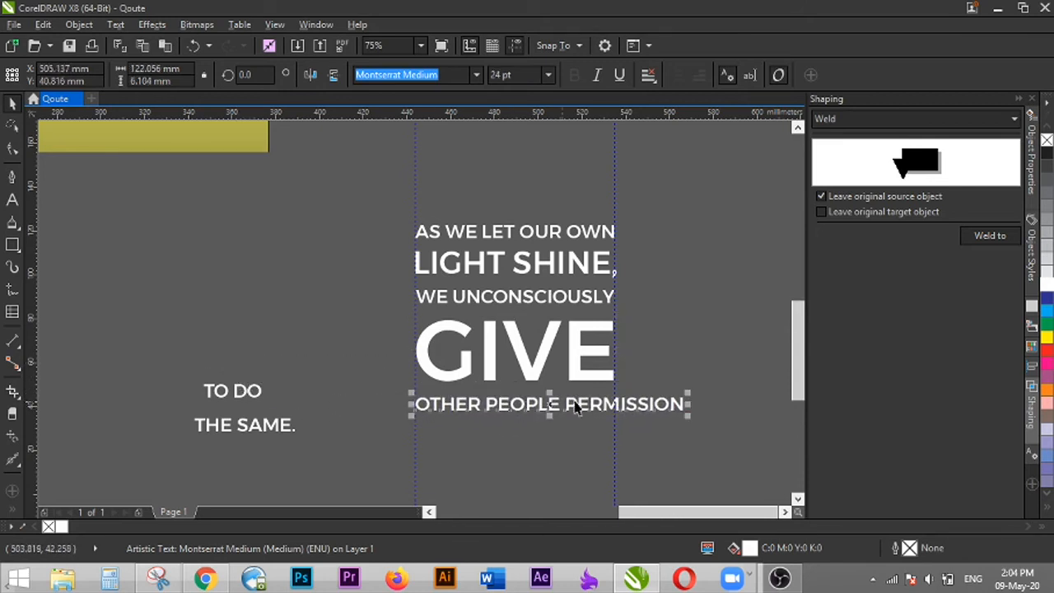
pyautogui.moveTo(685, 420); pyautogui.dragTo(615, 418)
pyautogui.scroll(2, 618, 425)
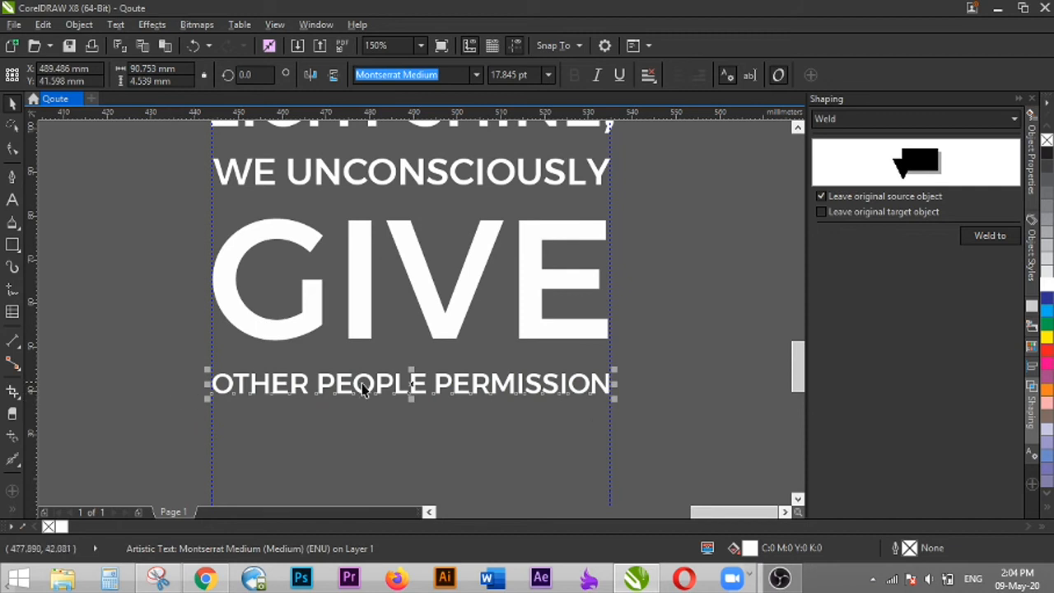
pyautogui.moveTo(370, 389); pyautogui.dragTo(374, 382)
# - Place "TO DO" at the first guideline beneath "OTHER PEOPLE PERMISSION" and enlarge it to about 91.5 mm wide
pyautogui.scroll(-2, 373, 378)
pyautogui.moveTo(135, 371); pyautogui.dragTo(347, 405)
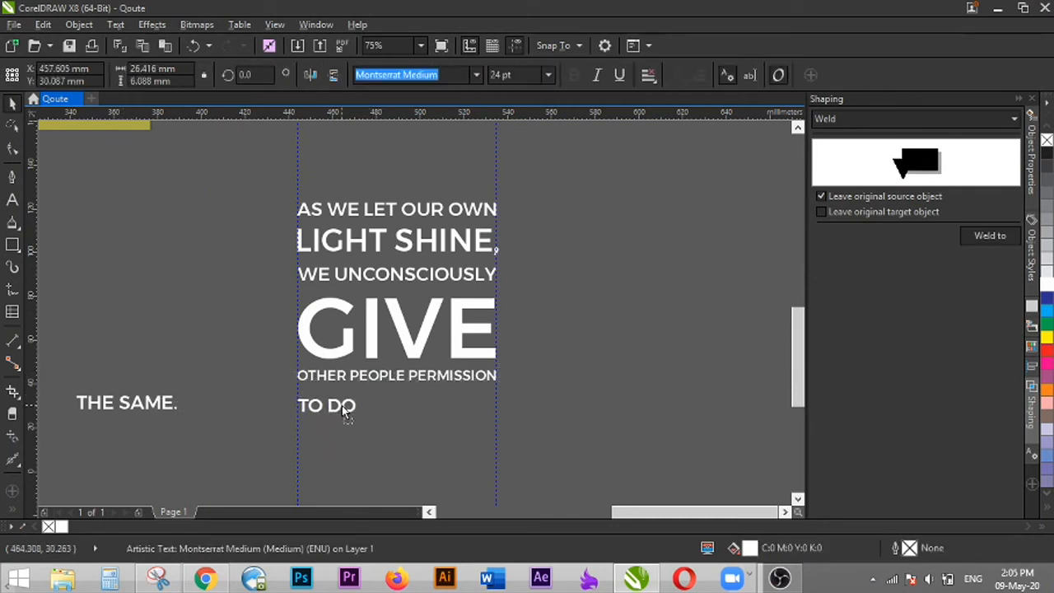
pyautogui.moveTo(363, 419); pyautogui.dragTo(503, 443)
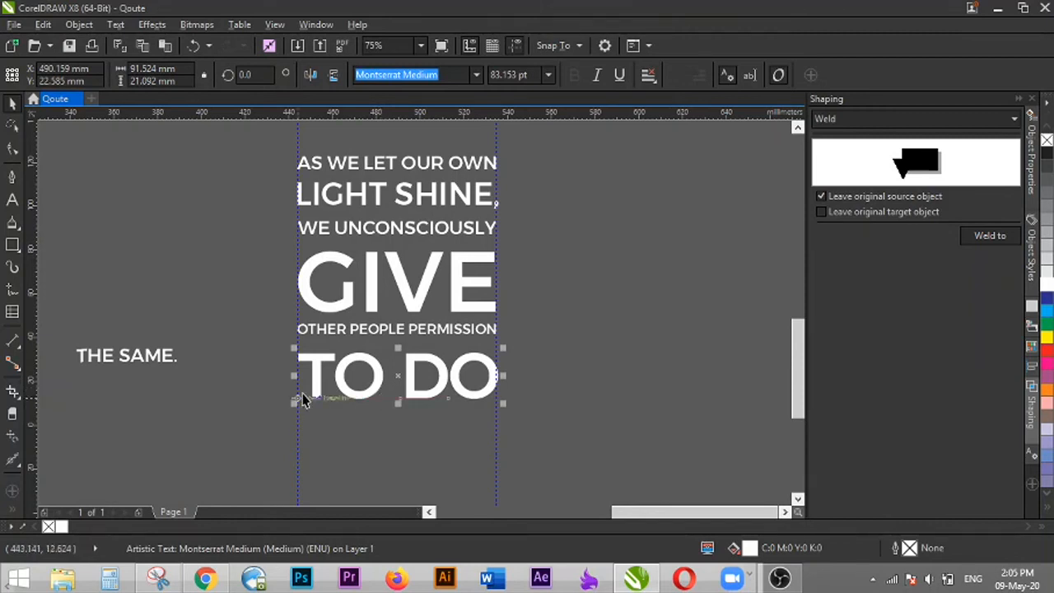
# - Enlarge "THE SAME." to about 95 mm wide beneath "TO DO" and remove its period so the words end at the guideline
pyautogui.click(158, 390)
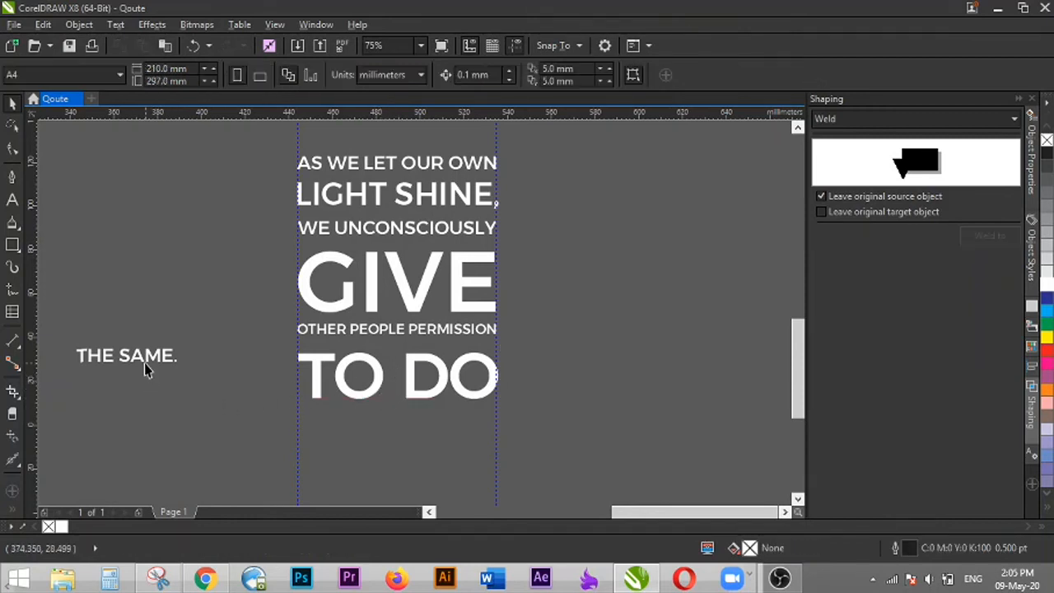
pyautogui.moveTo(144, 362); pyautogui.dragTo(503, 436)
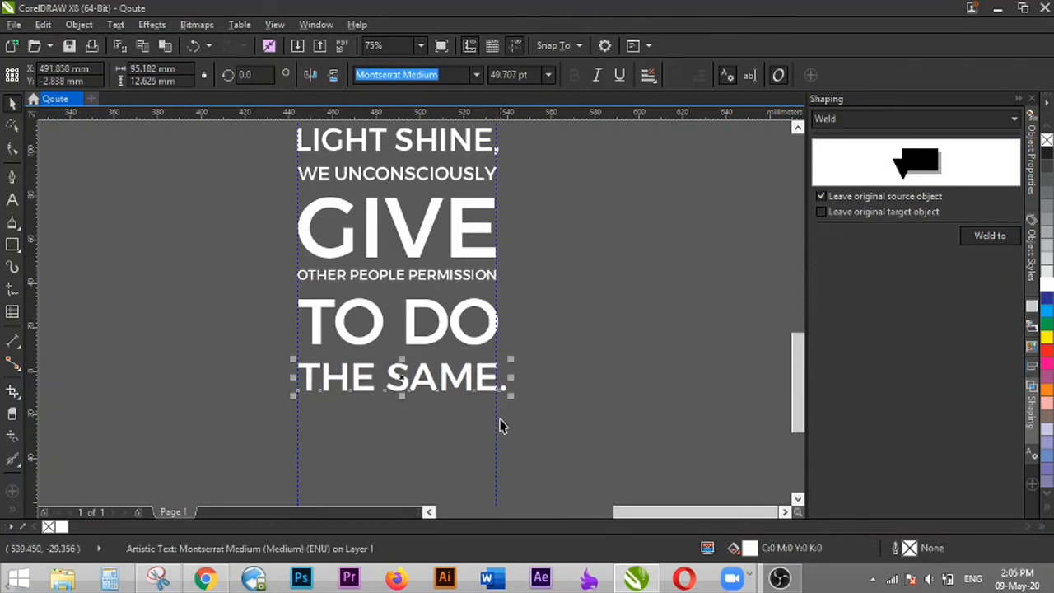
pyautogui.doubleClick(501, 386)
pyautogui.press('BackSpace')
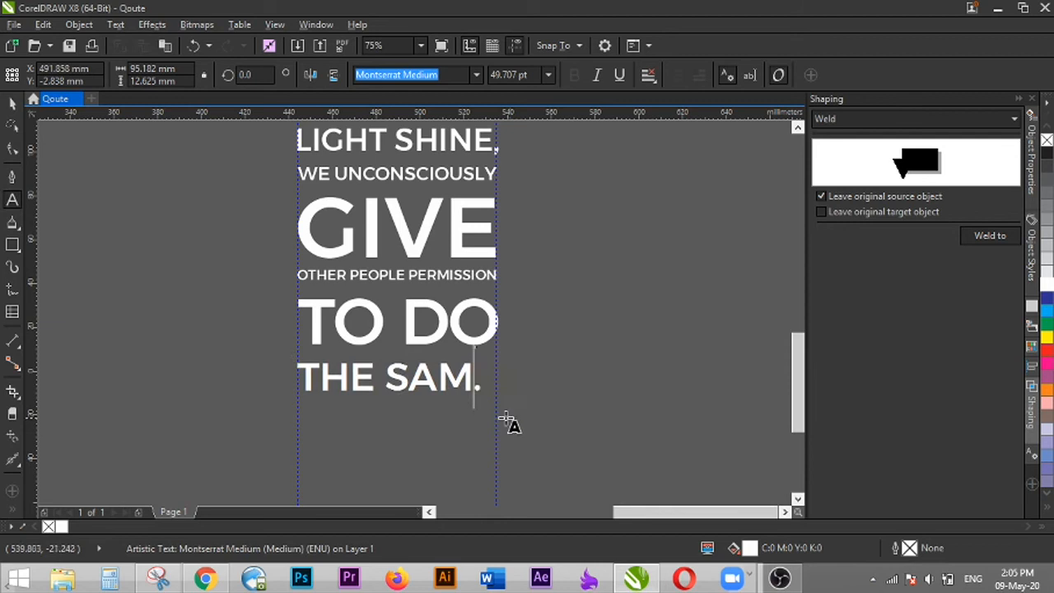
pyautogui.write('E')
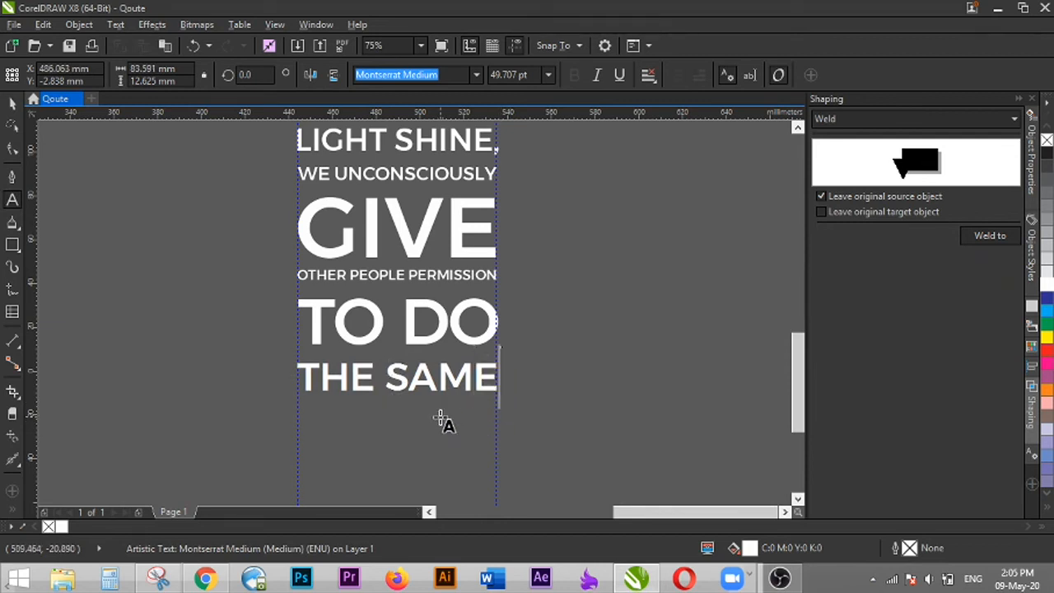
pyautogui.click(13, 103)
pyautogui.click(639, 257)
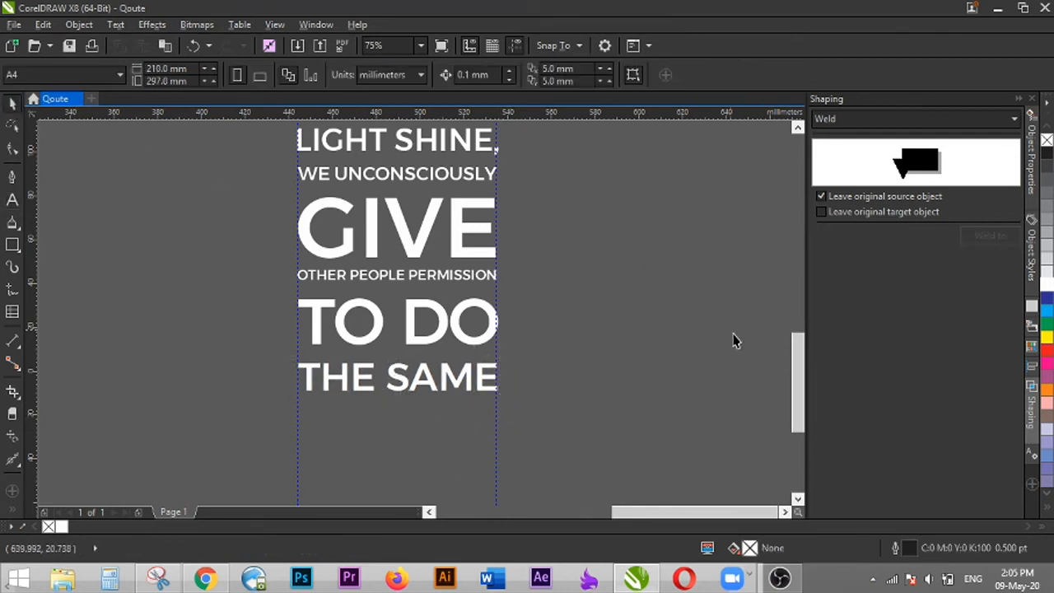
# - Reduce "TO DO" slightly to about 90.5 mm wide so its final O ends exactly at the guideline
pyautogui.moveTo(795, 407); pyautogui.dragTo(794, 387)
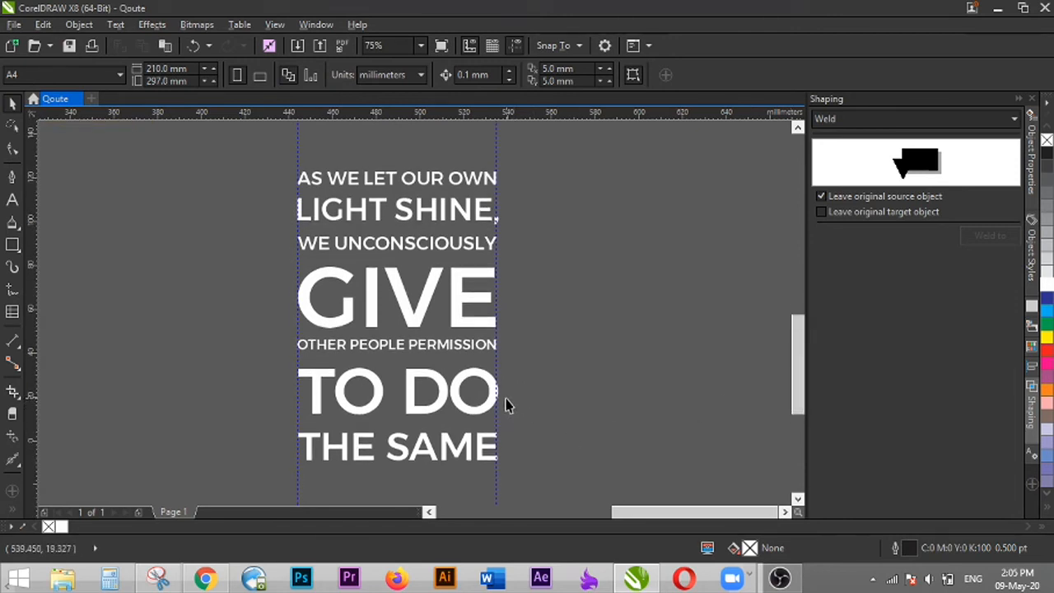
pyautogui.scroll(2, 483, 403)
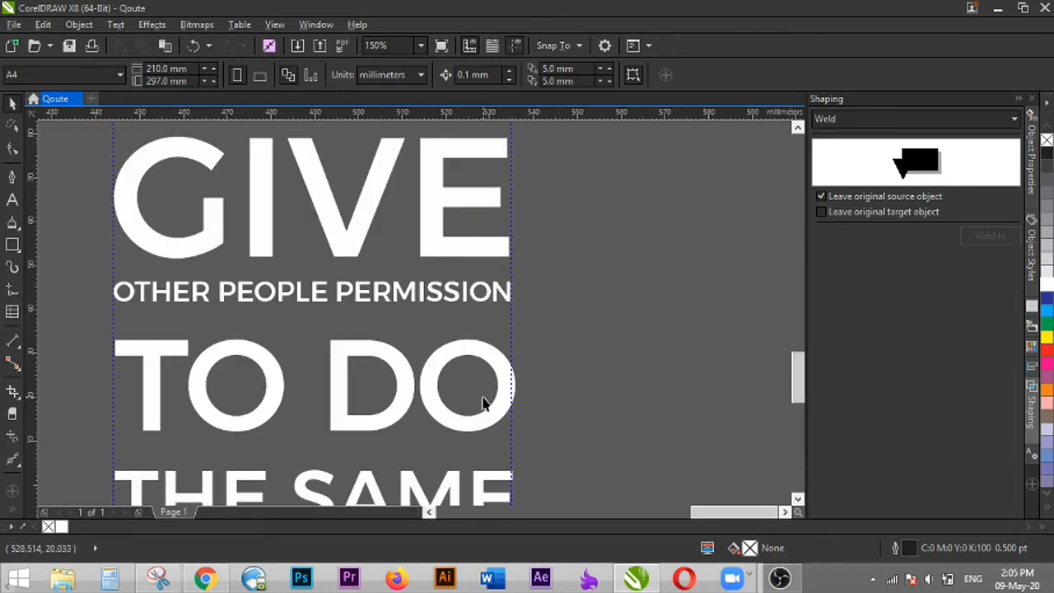
pyautogui.click(499, 420)
pyautogui.scroll(2, 506, 395)
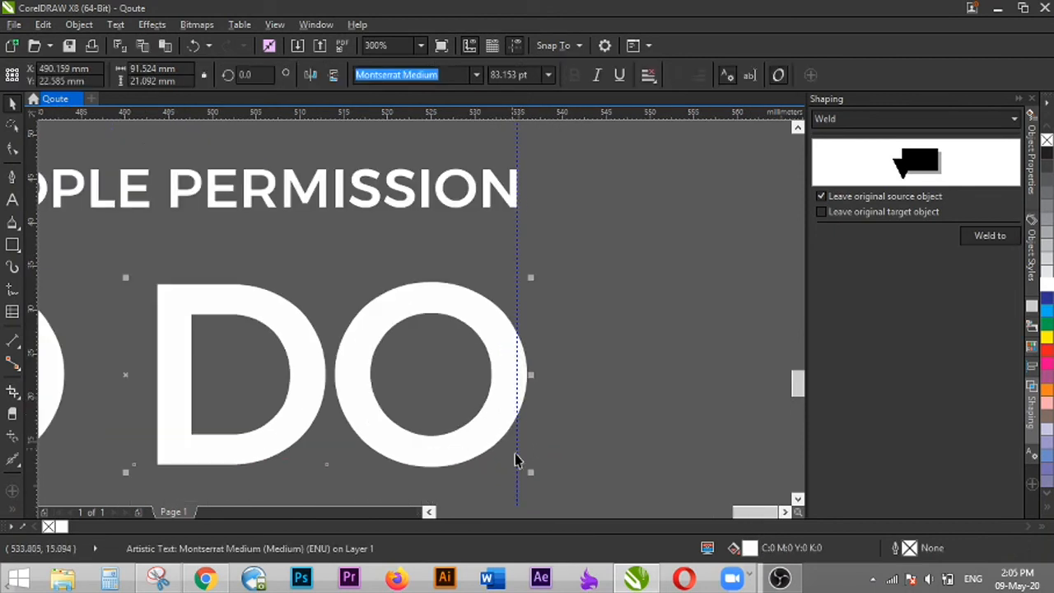
pyautogui.moveTo(531, 472); pyautogui.dragTo(522, 470)
pyautogui.scroll(-2, 532, 458)
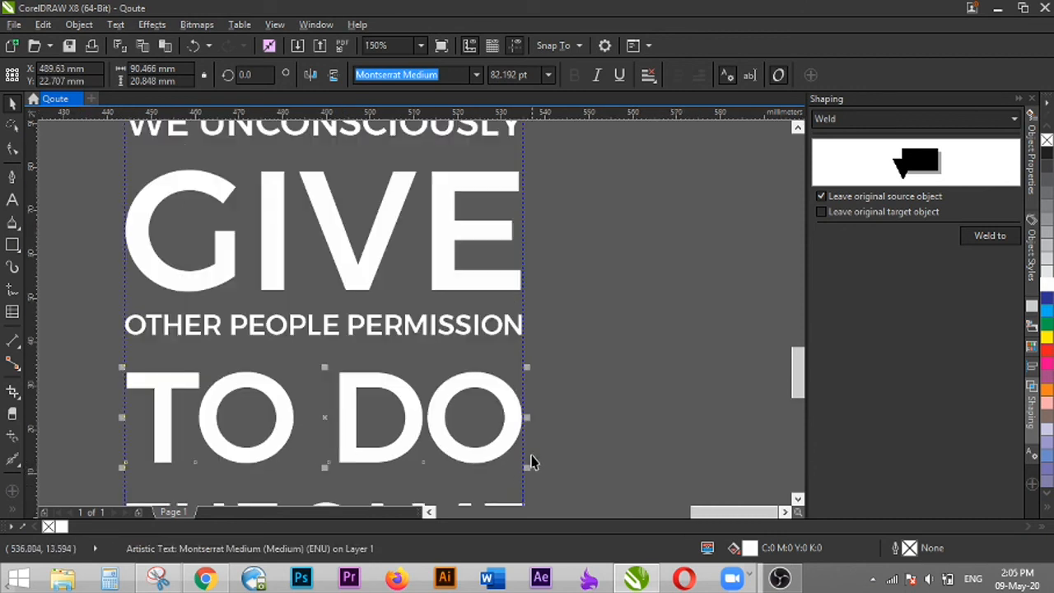
pyautogui.scroll(-1, 530, 449)
pyautogui.scroll(-1, 797, 385)
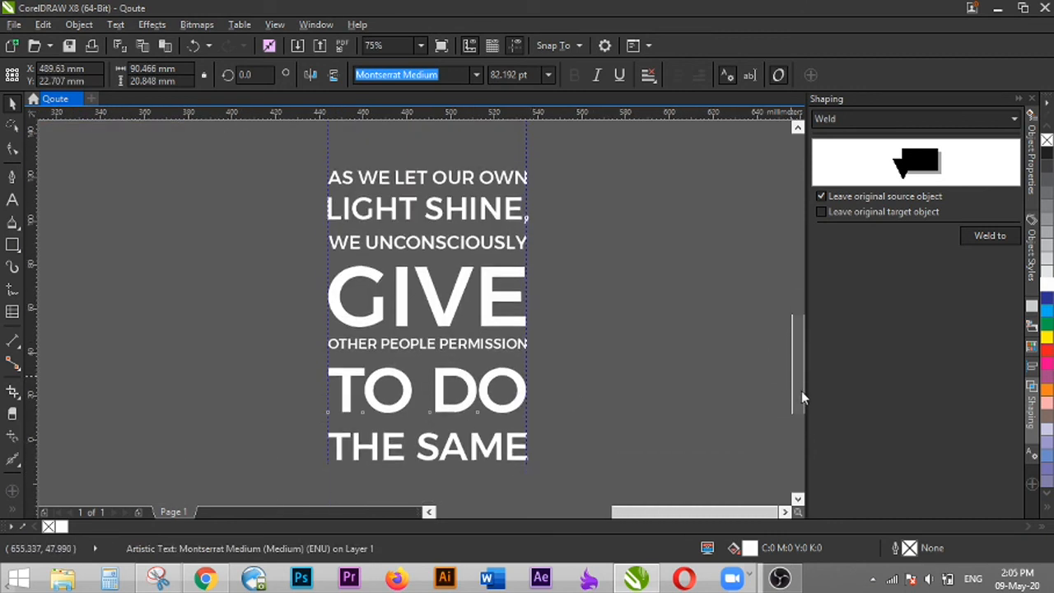
pyautogui.click(644, 374)
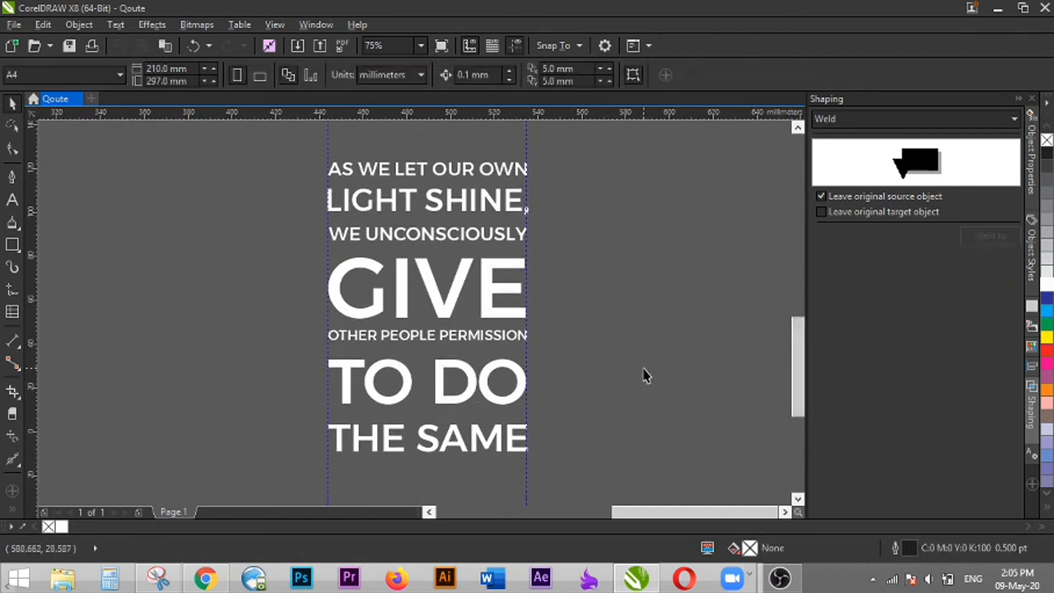
# - Delete both vertical guidelines beside the stacked quote lines
pyautogui.click(525, 349)
pyautogui.press('Delete')
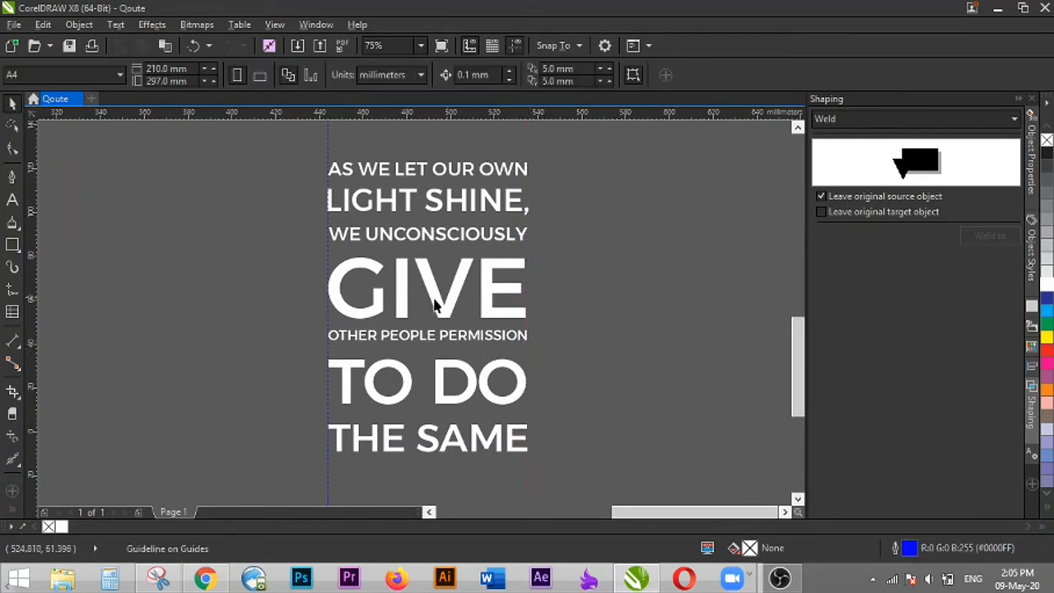
pyautogui.click(327, 242)
pyautogui.press('Delete')
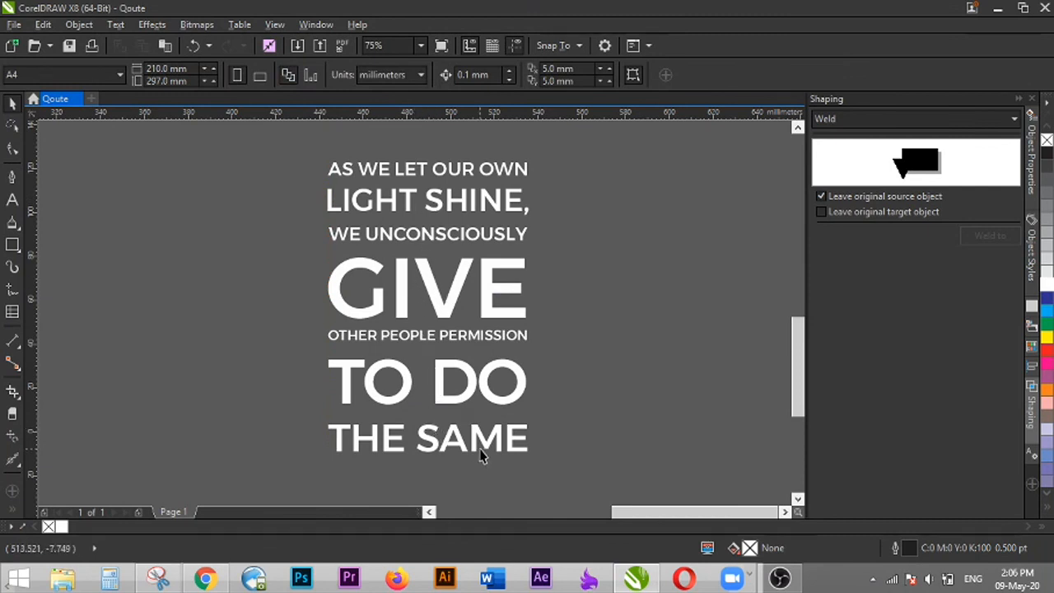
# - Recolour the seven stacked text lines black and move them inside the speech-bubble frame on the page
pyautogui.scroll(-1, 594, 417)
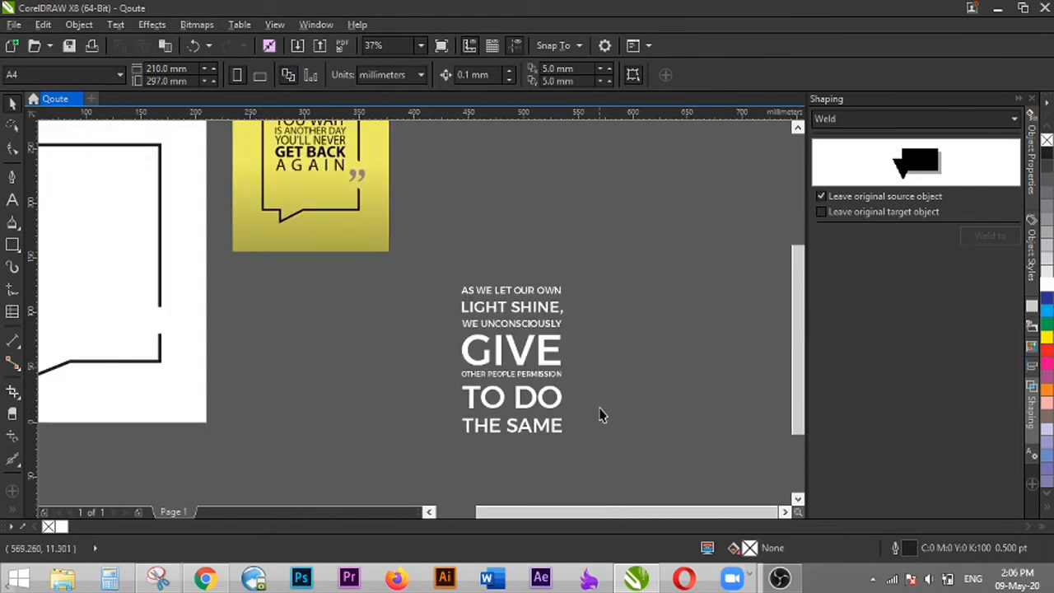
pyautogui.hscroll(-3, 579, 502)
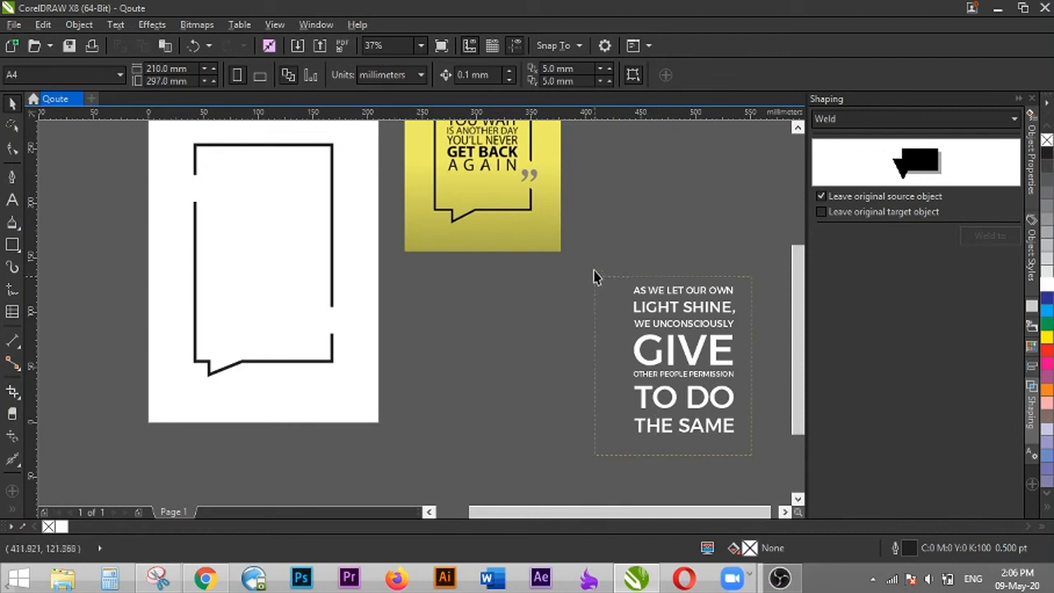
pyautogui.moveTo(600, 254); pyautogui.dragTo(745, 441)
pyautogui.moveTo(687, 368); pyautogui.dragTo(470, 360)
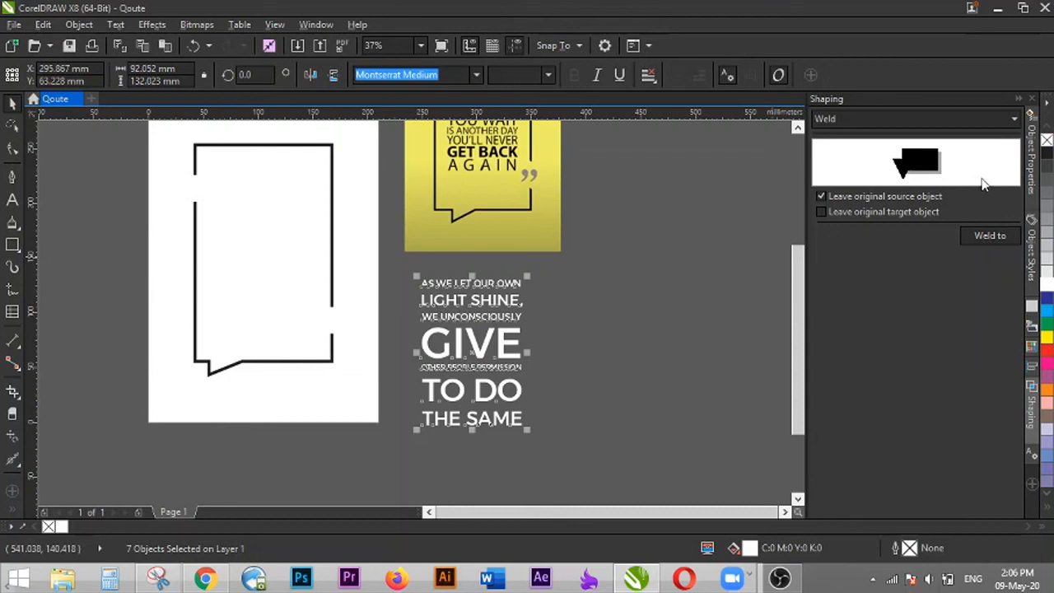
pyautogui.click(1047, 155)
pyautogui.moveTo(480, 353); pyautogui.dragTo(266, 262)
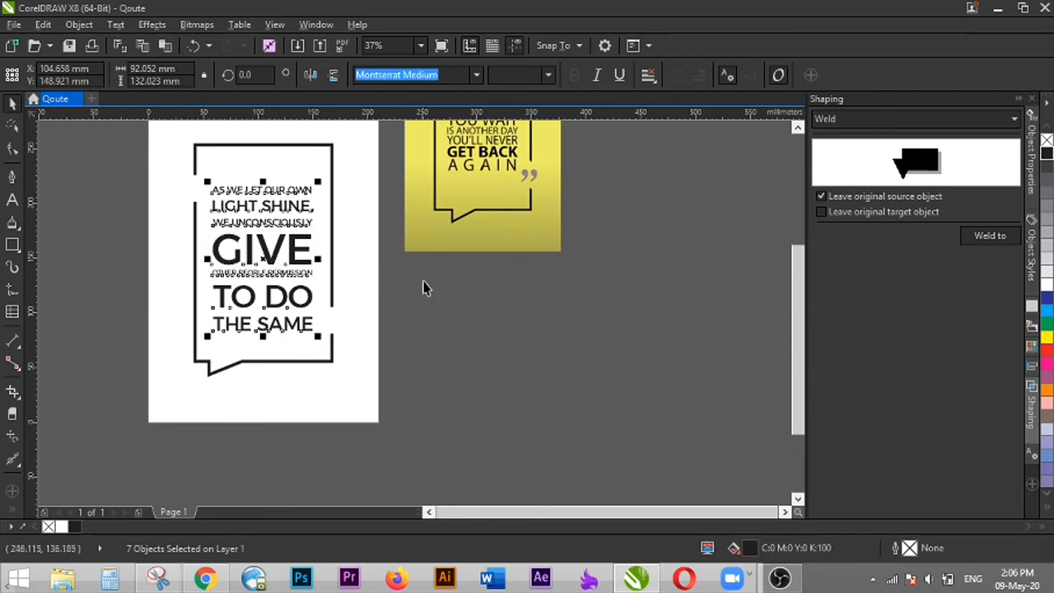
# - Group the seven quote lines and centre the group on the page
pyautogui.click(428, 511)
pyautogui.scroll(2, 781, 304)
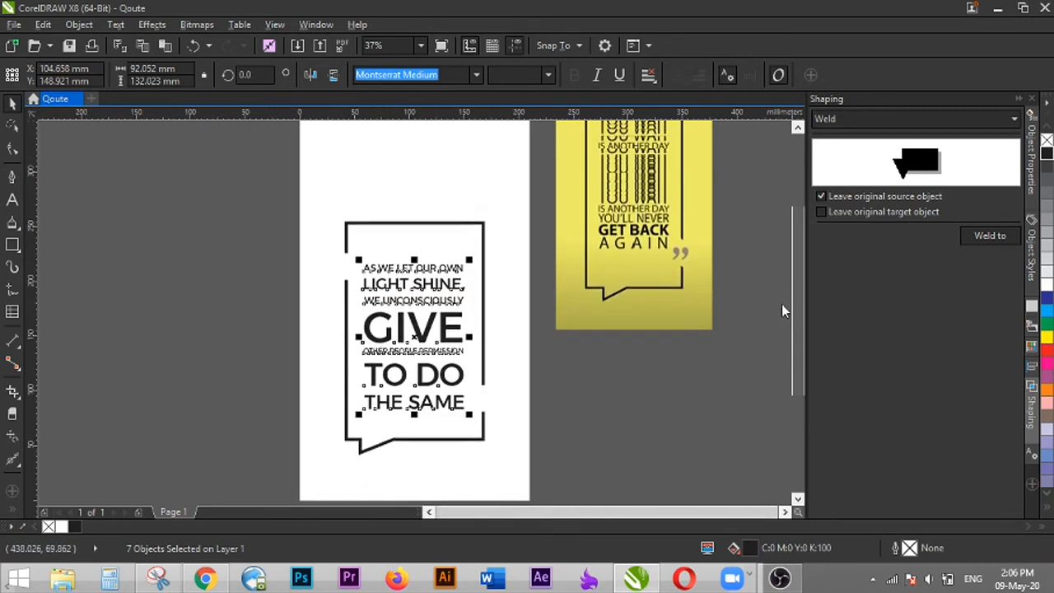
pyautogui.hotkey('ctrl', 'g')
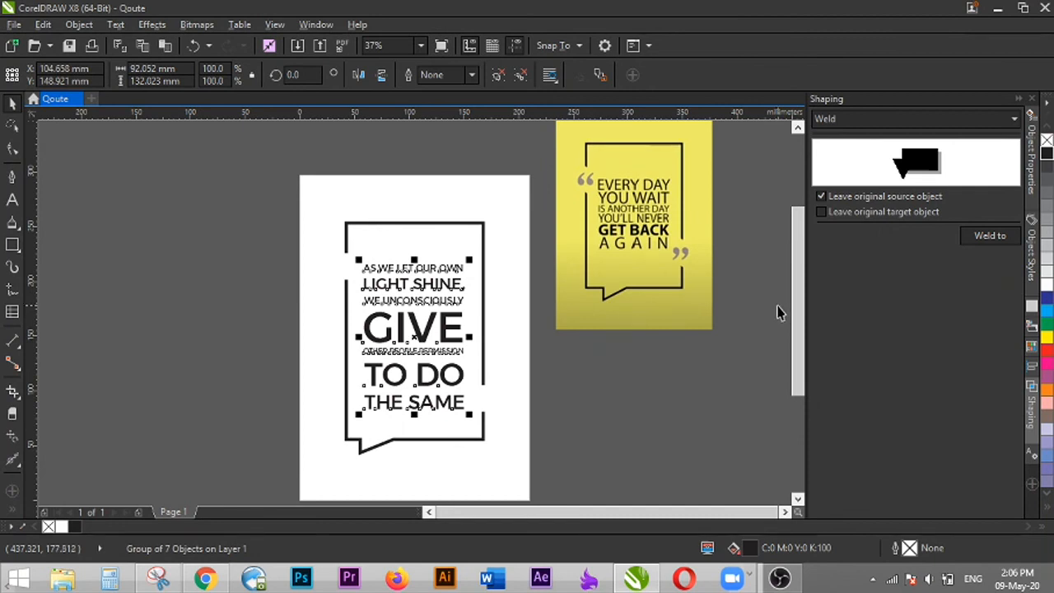
pyautogui.press('p')
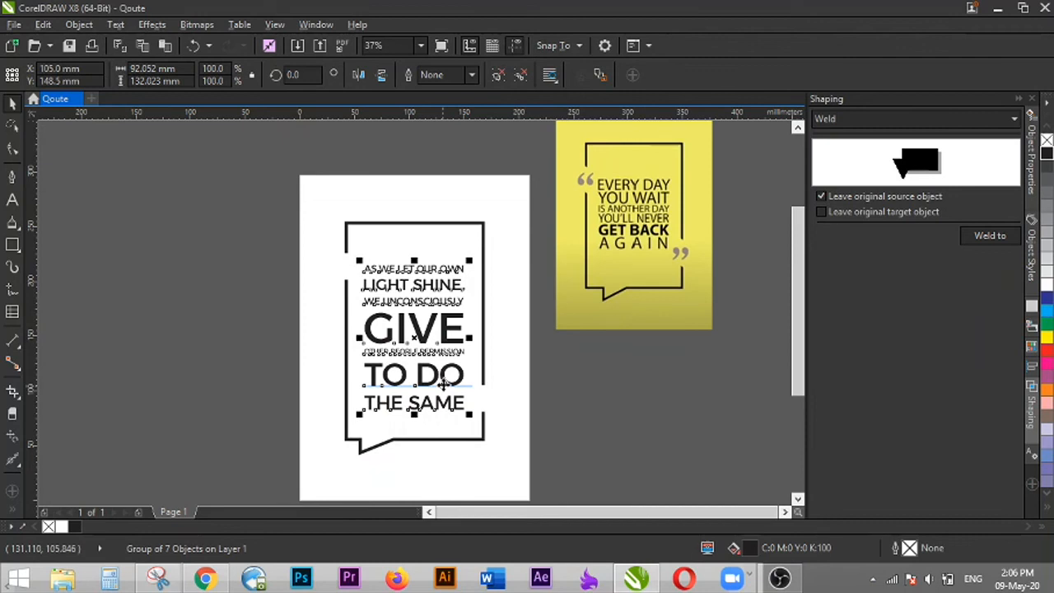
pyautogui.click(586, 383)
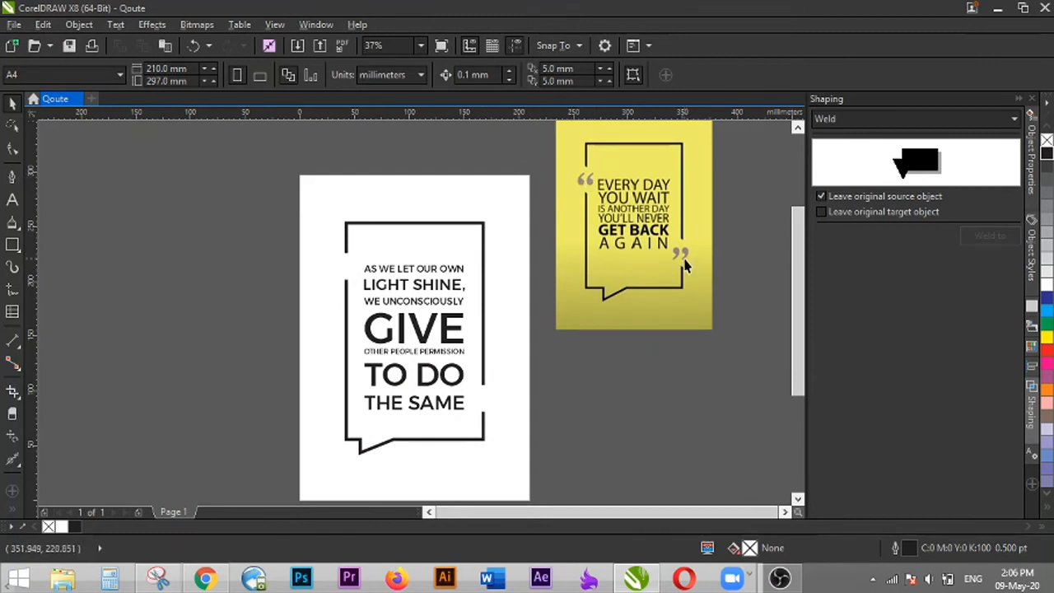
# - Add a pair of opening and closing curly quotation marks as Arial artistic text on the empty area beside the page
pyautogui.click(12, 200)
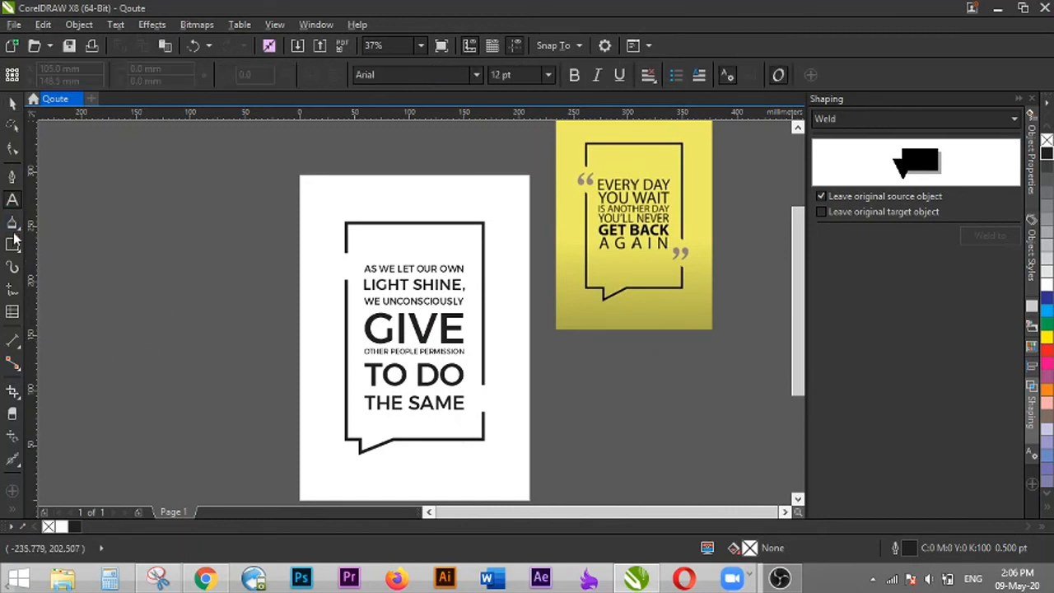
pyautogui.click(142, 269)
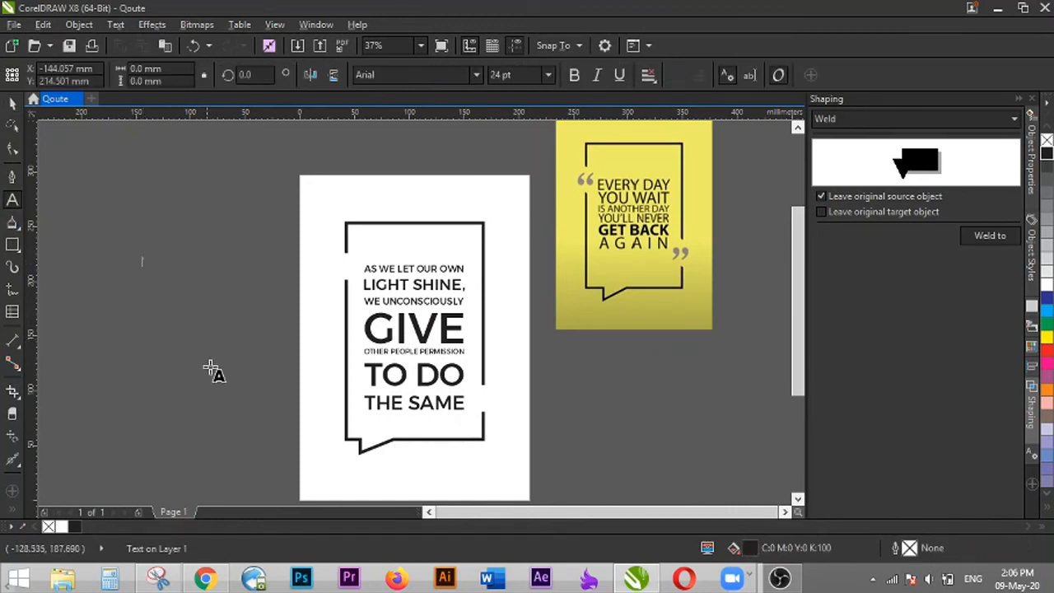
pyautogui.write("'")
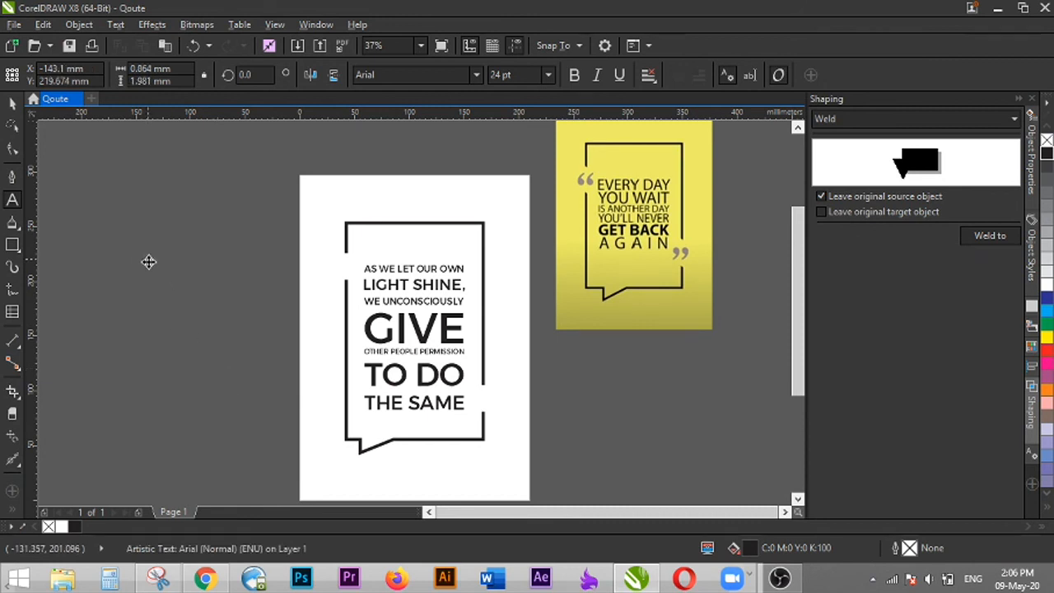
pyautogui.scroll(5, 148, 261)
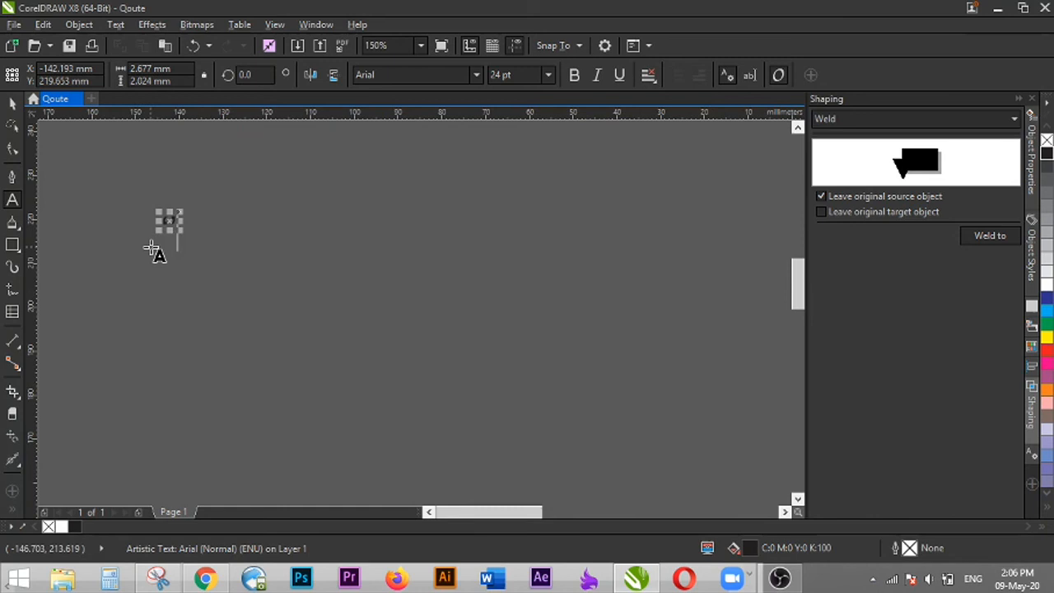
pyautogui.press('BackSpace')
pyautogui.write('""')
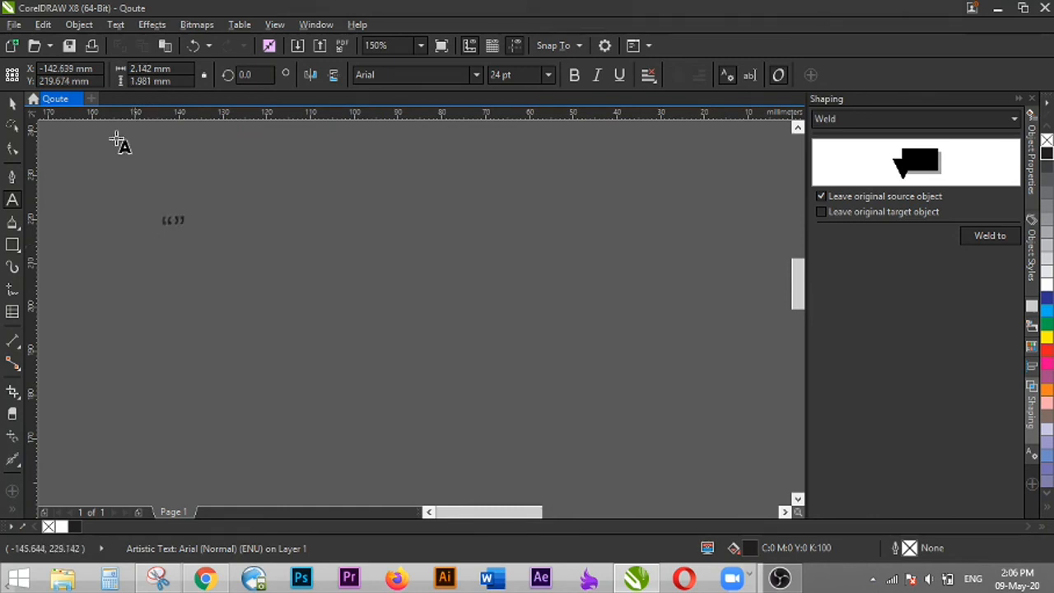
# - Enlarge the quotation-mark text to about 44 mm wide
pyautogui.click(11, 104)
pyautogui.moveTo(189, 231); pyautogui.dragTo(455, 372)
pyautogui.scroll(-2, 325, 341)
pyautogui.scroll(1, 404, 356)
pyautogui.click(416, 395)
# - Split the closing quotation marks off into a separate text object and place it beside the opening marks
pyautogui.doubleClick(416, 341)
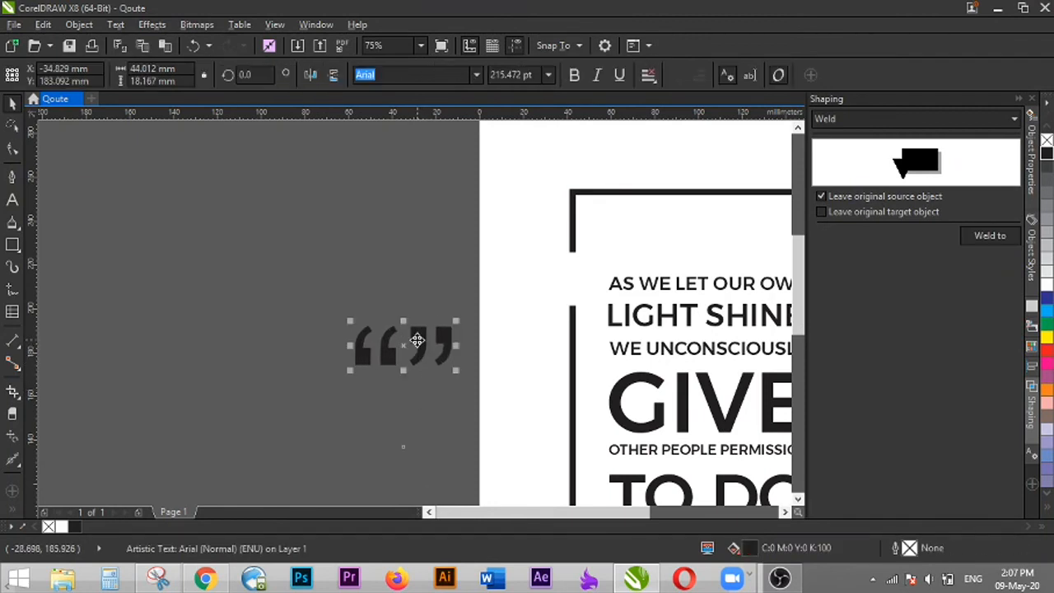
pyautogui.moveTo(412, 339); pyautogui.dragTo(449, 346)
pyautogui.hotkey('ctrl', 'x')
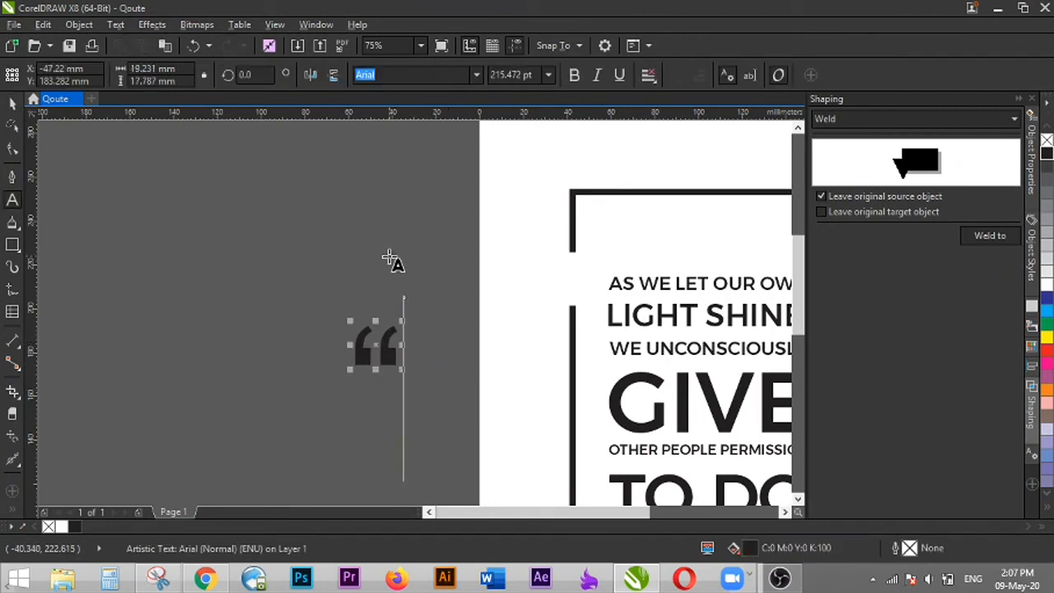
pyautogui.click(395, 259)
pyautogui.hotkey('ctrl', 'v')
pyautogui.click(11, 112)
pyautogui.moveTo(421, 158); pyautogui.dragTo(447, 383)
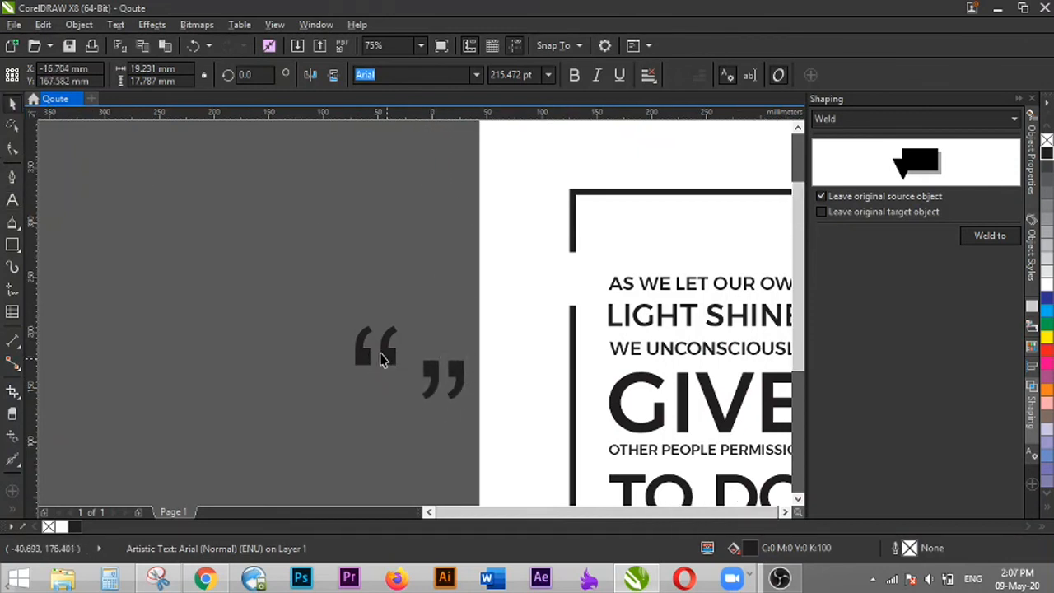
# - Scale both quotation-mark objects down together to about 184 pt
pyautogui.scroll(-2, 378, 360)
pyautogui.moveTo(379, 361)
pyautogui.mouseDown()
pyautogui.moveTo(484, 321)
pyautogui.moveTo(400, 366)
pyautogui.moveTo(384, 362)
pyautogui.mouseUp()
pyautogui.scroll(2, 411, 395)
pyautogui.moveTo(310, 274); pyautogui.dragTo(492, 403)
pyautogui.moveTo(437, 371); pyautogui.dragTo(418, 360)
# - Place the opening marks in the frame's upper-left gap and the closing marks in its lower-right gap
pyautogui.click(352, 331)
pyautogui.moveTo(357, 321); pyautogui.dragTo(534, 260)
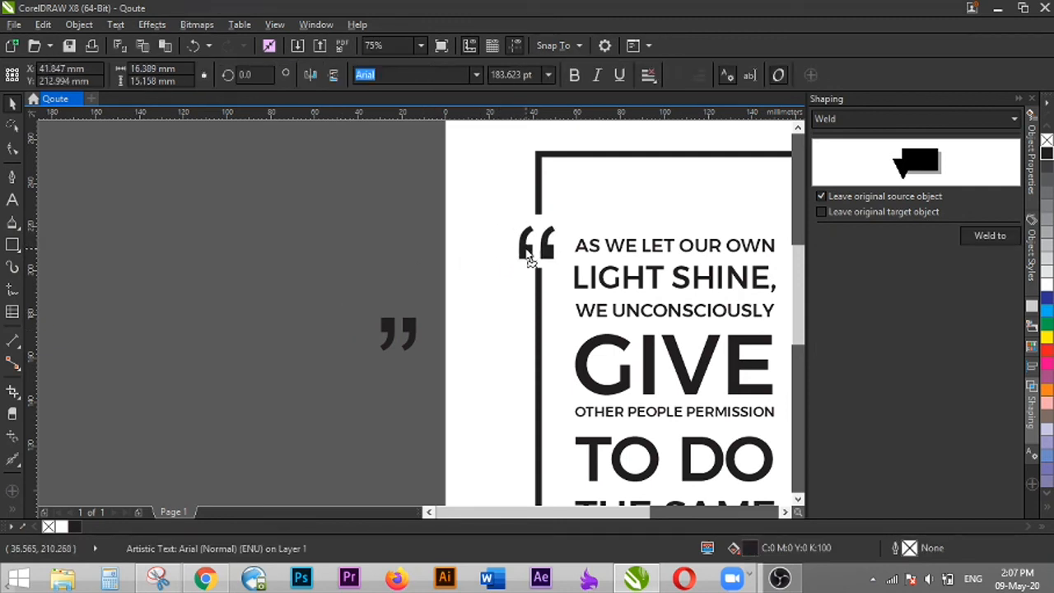
pyautogui.click(374, 322)
pyautogui.scroll(-2, 370, 327)
pyautogui.moveTo(391, 329); pyautogui.dragTo(576, 405)
pyautogui.scroll(2, 593, 415)
pyautogui.click(634, 385)
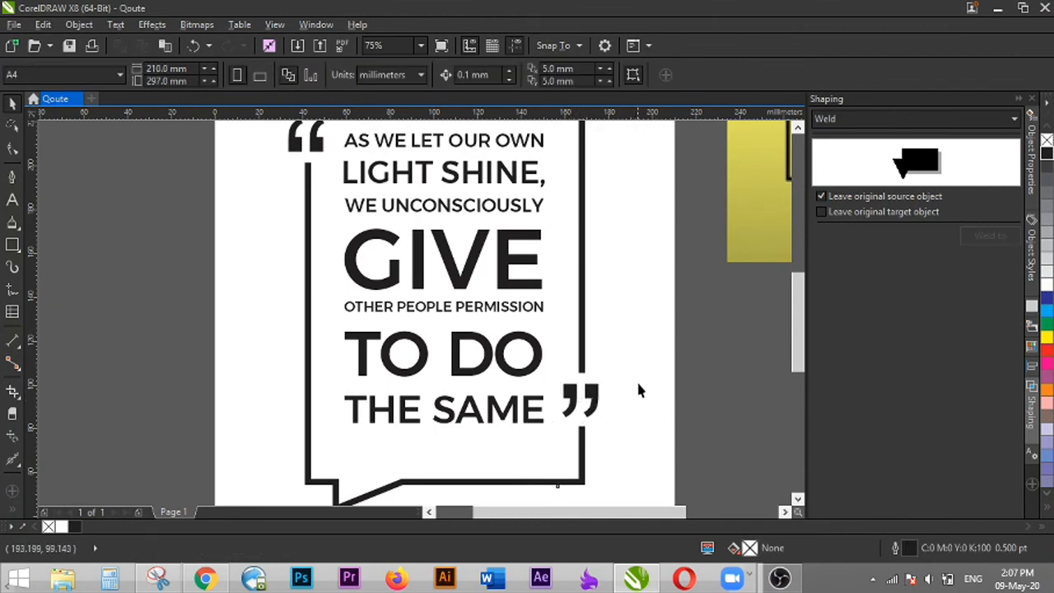
# - Recolour both quotation marks grey to match those on the reference poster
pyautogui.scroll(-2, 634, 385)
pyautogui.moveTo(639, 511); pyautogui.dragTo(788, 512)
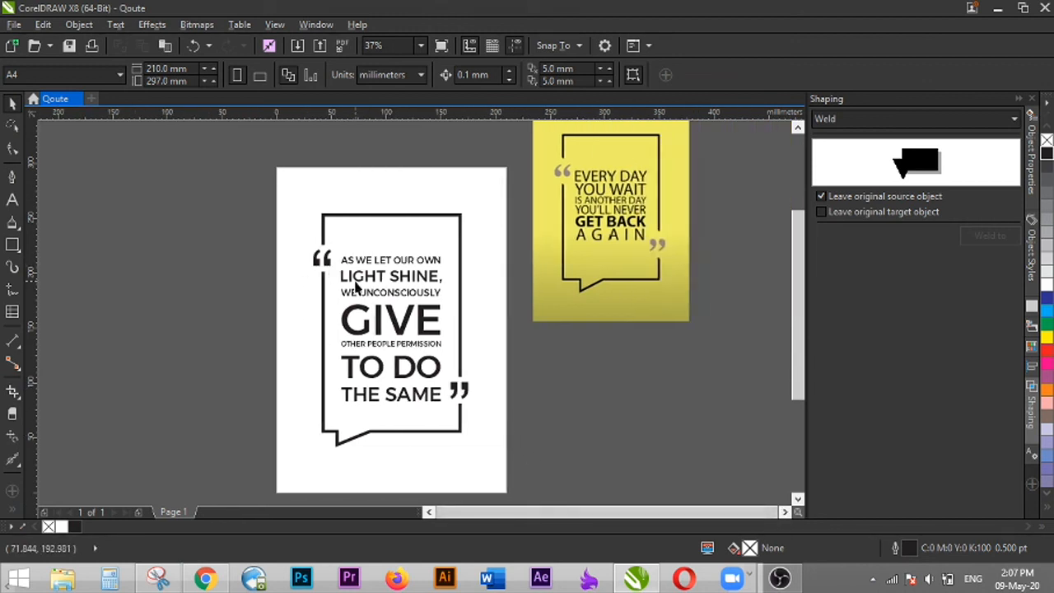
pyautogui.click(325, 262)
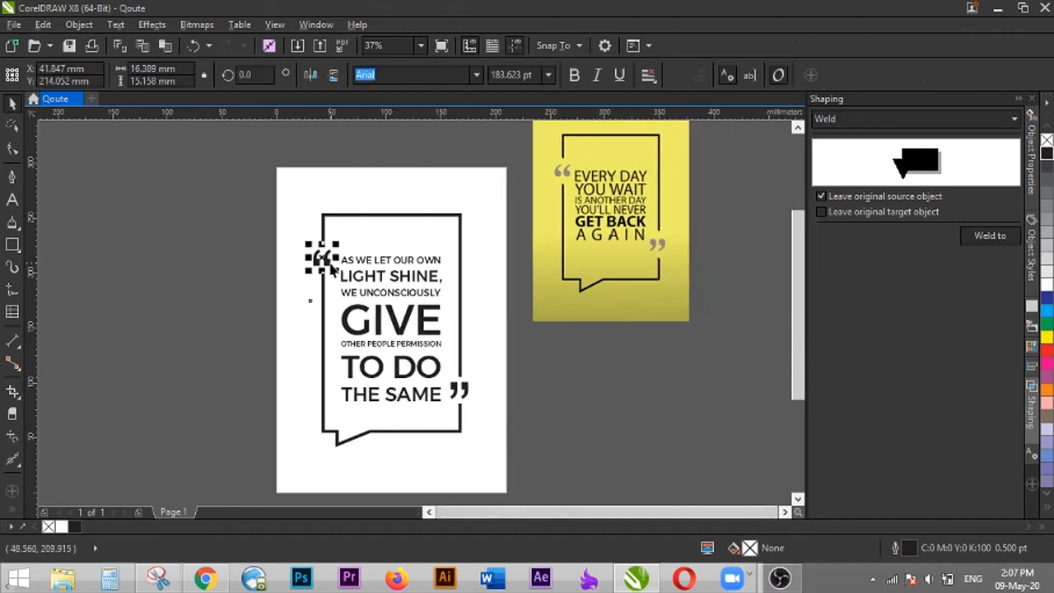
pyautogui.keyDown('shift'); pyautogui.click(456, 392); pyautogui.keyUp('shift')
pyautogui.click(598, 388)
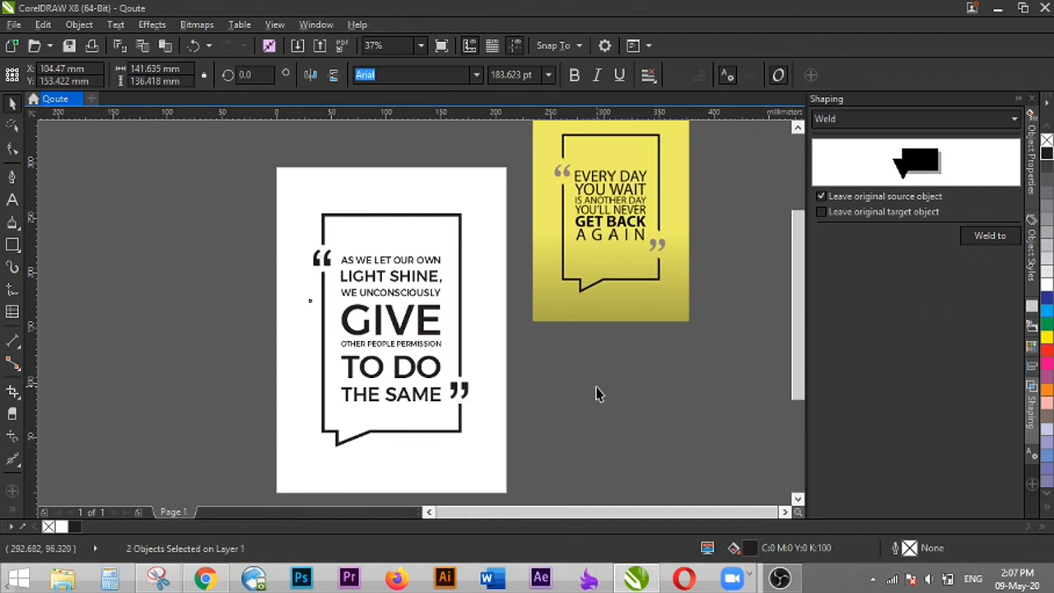
pyautogui.click(327, 260)
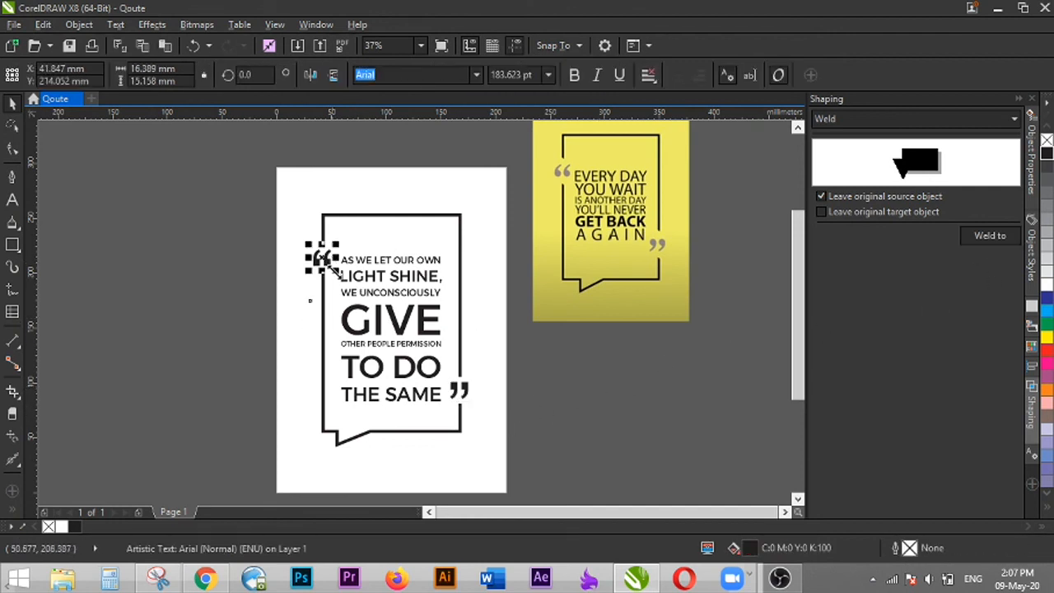
pyautogui.keyDown('shift'); pyautogui.click(463, 394); pyautogui.keyUp('shift')
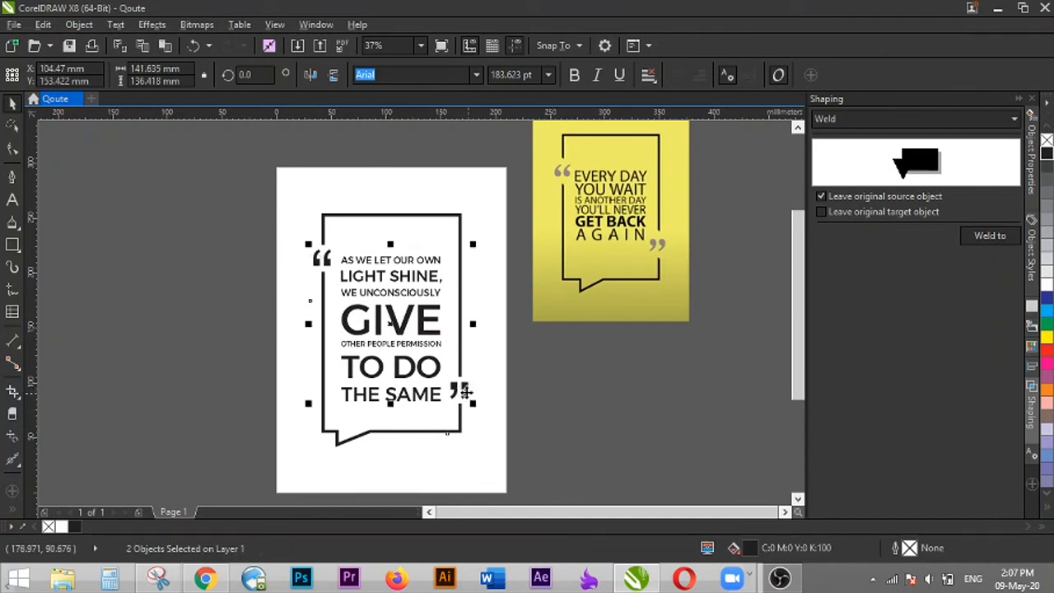
pyautogui.moveTo(470, 392); pyautogui.dragTo(530, 375)
pyautogui.press('Escape')
pyautogui.click(1046, 206)
pyautogui.click(610, 398)
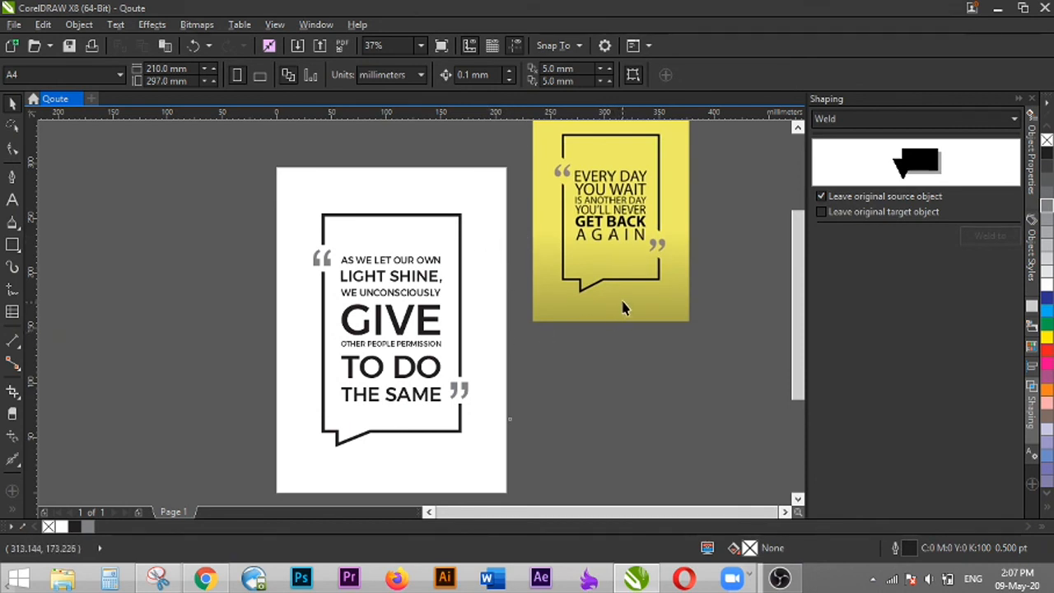
# - Move the yellow reference poster down so its top edge is level with the page
pyautogui.moveTo(603, 310); pyautogui.dragTo(644, 377)
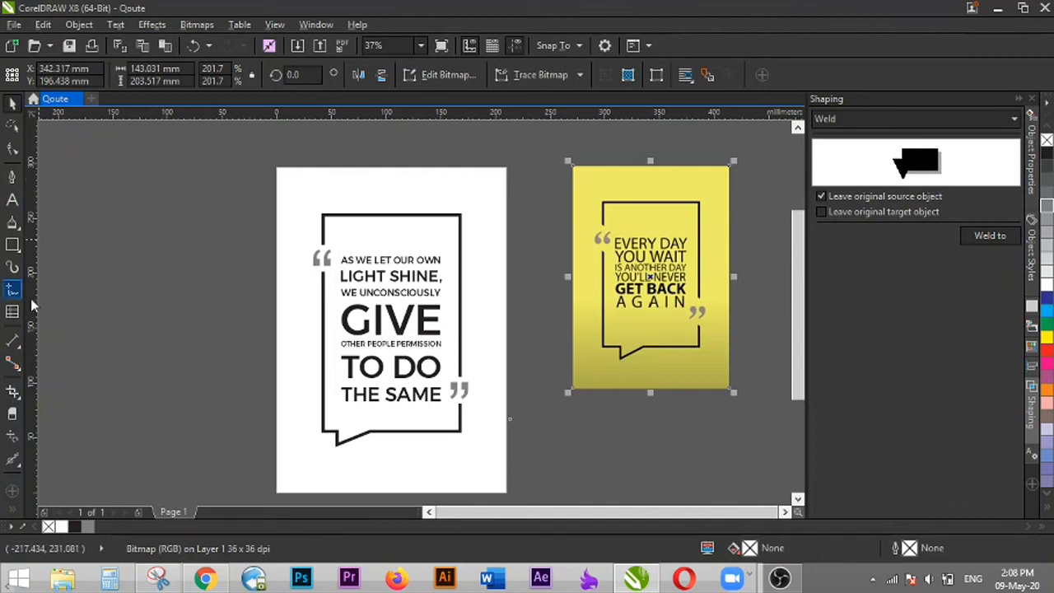
pyautogui.click(303, 182)
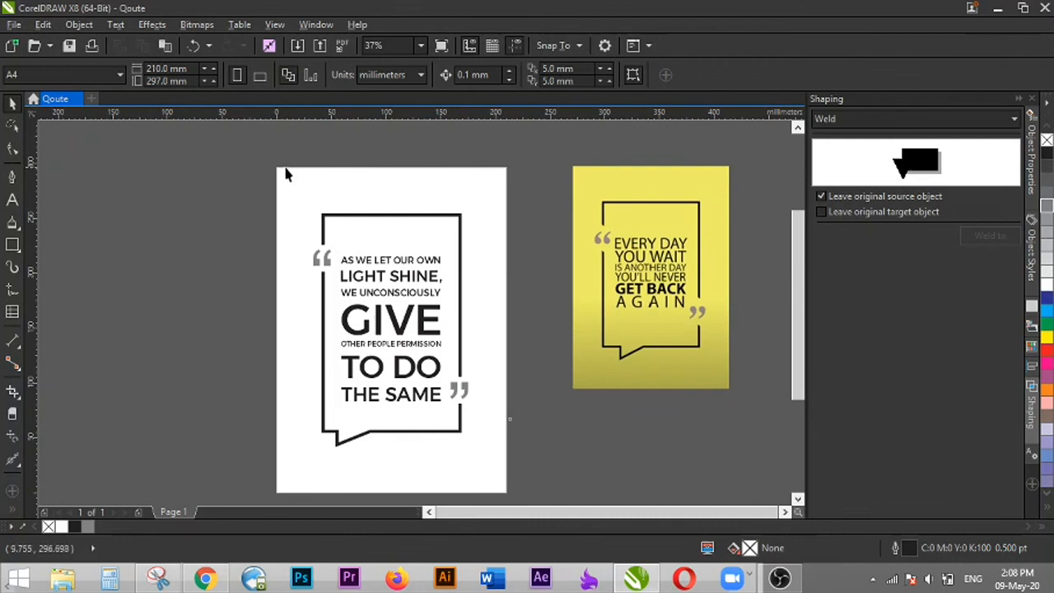
# - Add a page-sized 210 × 297 mm rectangle as the poster background and fill it with yellow (C0 M0 Y100 K0)
pyautogui.doubleClick(12, 245)
pyautogui.moveTo(304, 168); pyautogui.dragTo(174, 174)
pyautogui.hotkey('ctrl', 'z')
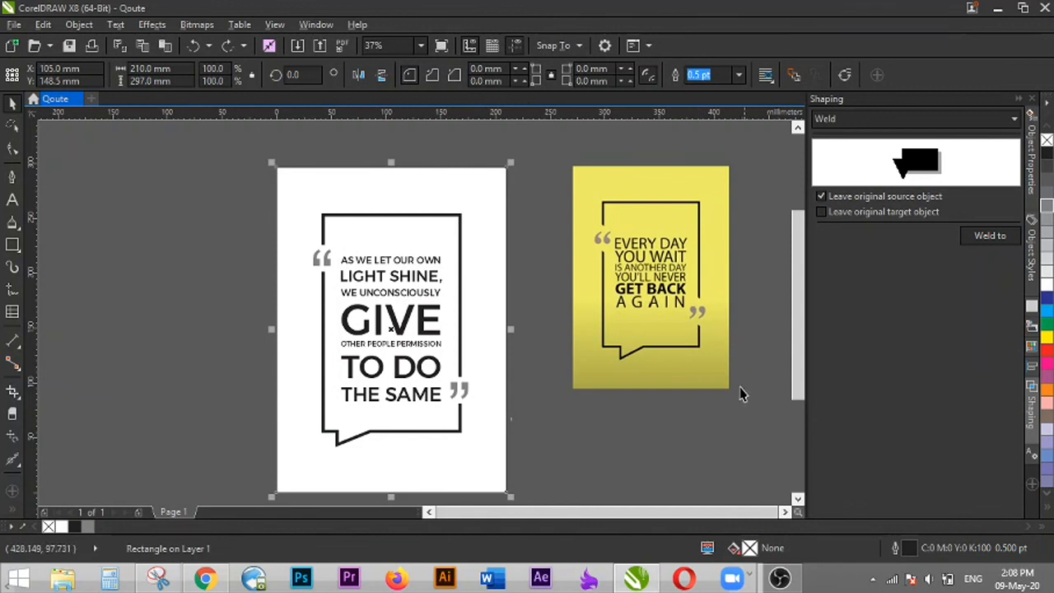
pyautogui.click(1047, 350)
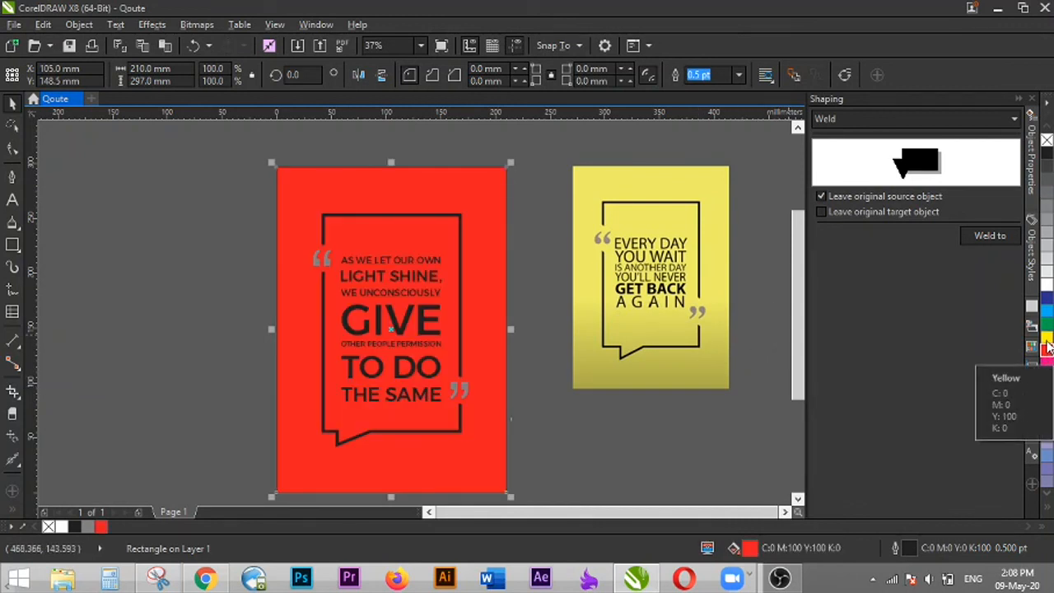
pyautogui.click(1046, 338)
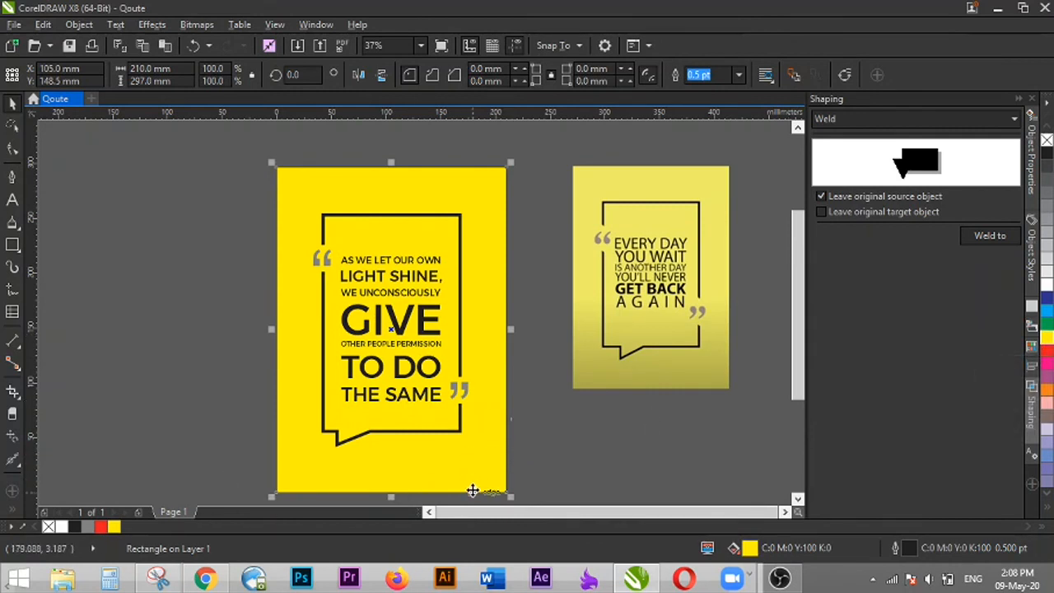
pyautogui.moveTo(793, 363)
pyautogui.mouseDown()
pyautogui.moveTo(798, 379)
pyautogui.moveTo(794, 366)
pyautogui.mouseUp()
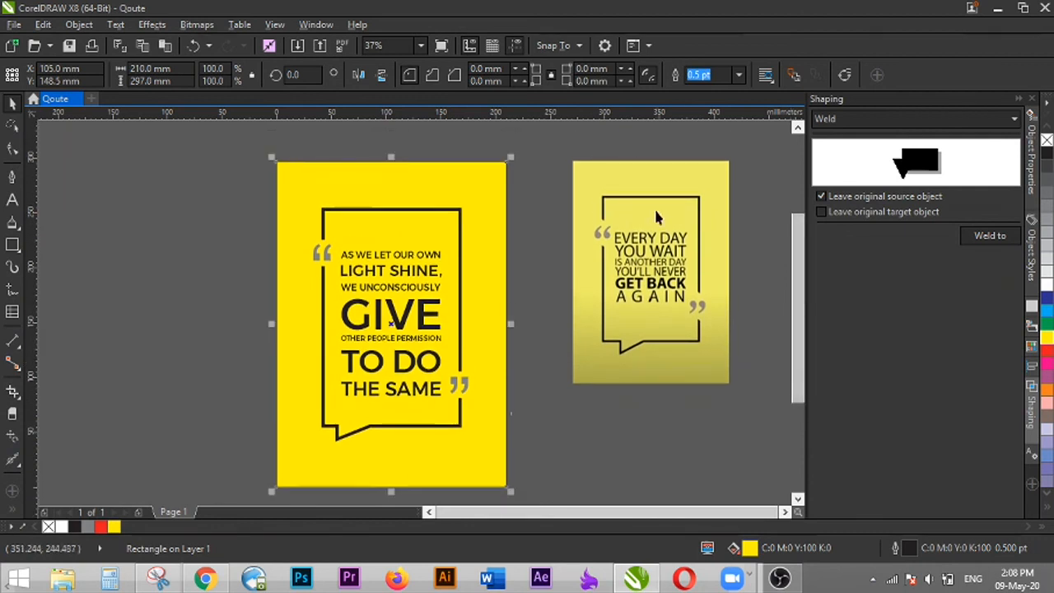
# - Try the pale yellow sampled from the reference poster (#EEEE67) as the background fill and undo it
pyautogui.click(24, 527)
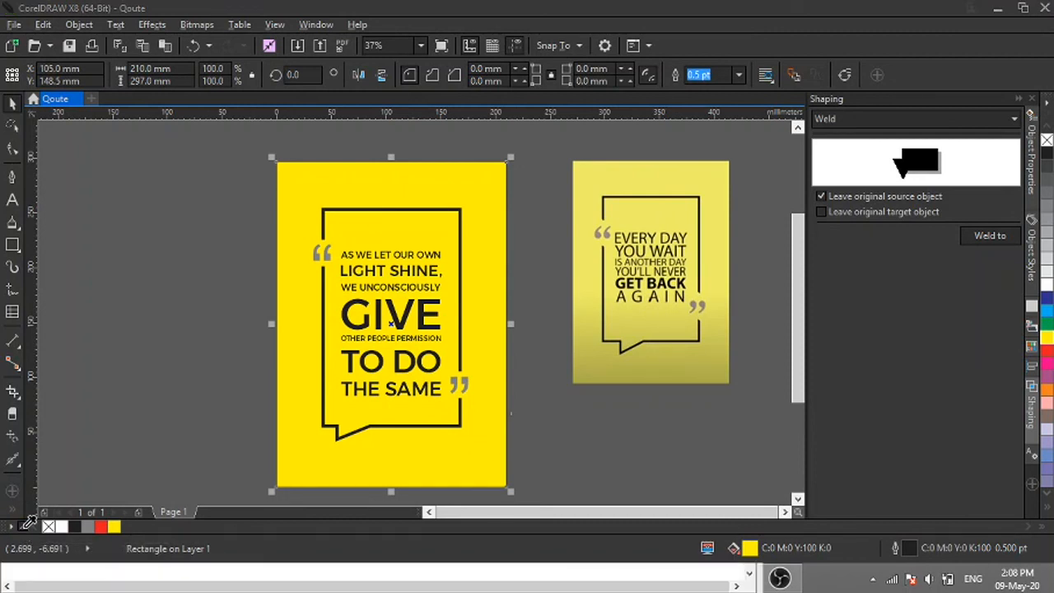
pyautogui.click(597, 184)
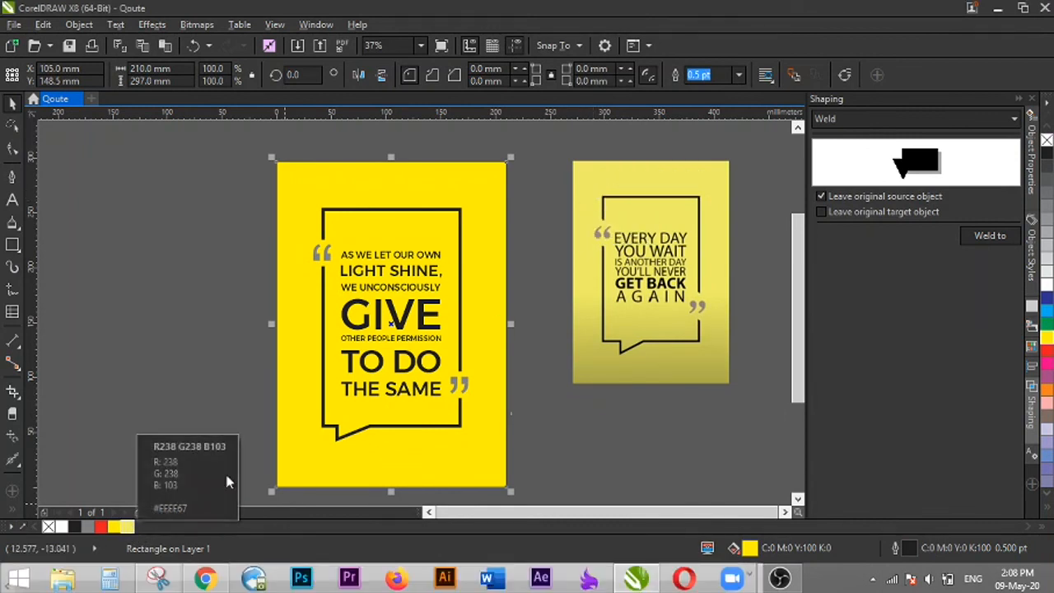
pyautogui.click(129, 527)
pyautogui.click(596, 455)
pyautogui.hotkey('ctrl', 'z')
pyautogui.hotkey('ctrl', 'shift', 'z')
pyautogui.hotkey('ctrl', 'z')
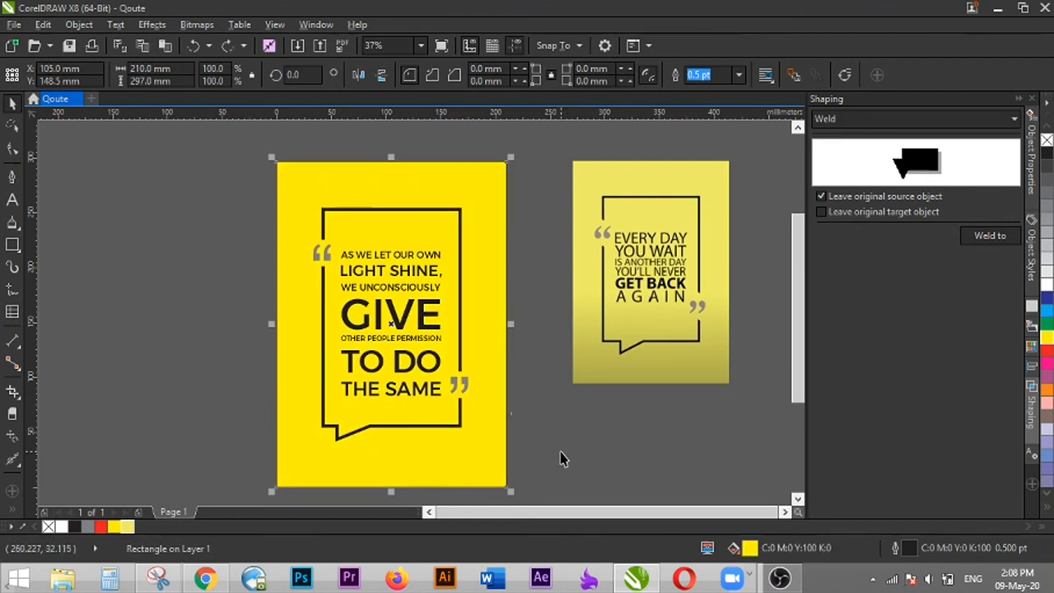
# - Shift the reference poster slightly and save the drawing as Qoute.cdr in the Projects 2018 folder
pyautogui.click(603, 362)
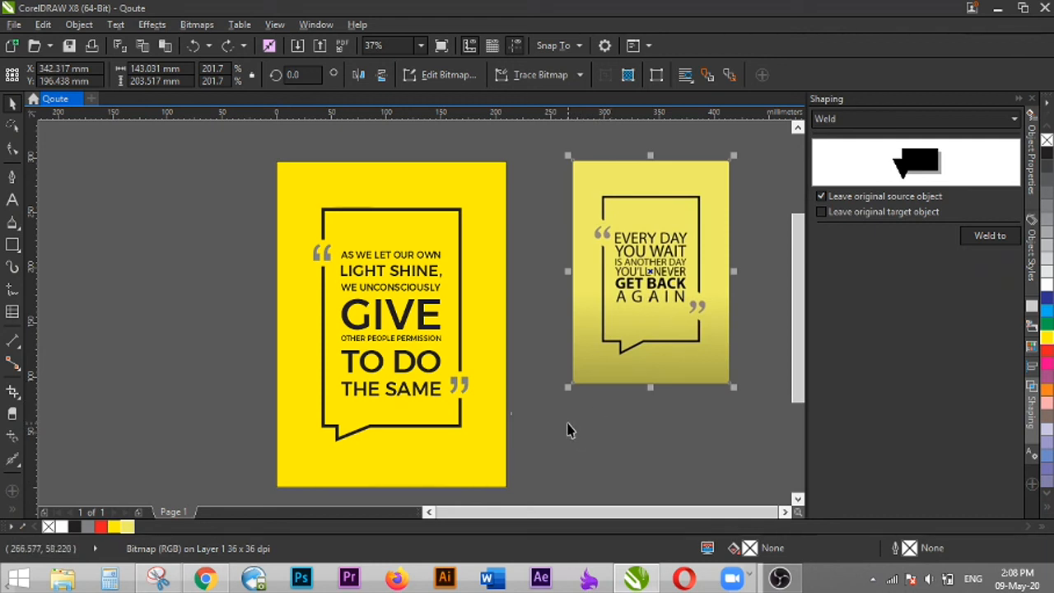
pyautogui.moveTo(602, 344); pyautogui.dragTo(589, 376)
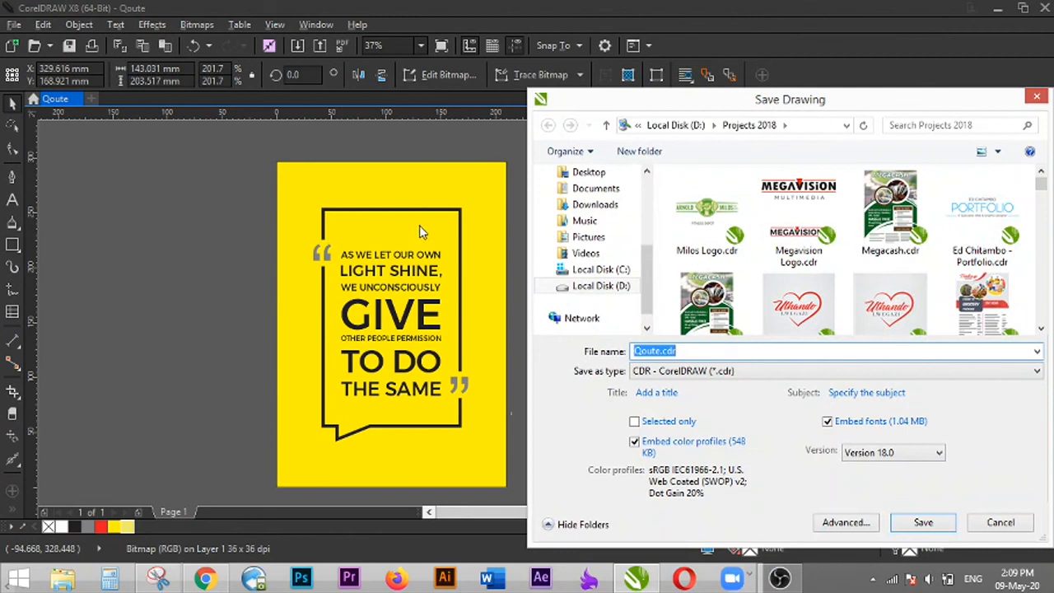
pyautogui.click(909, 533)
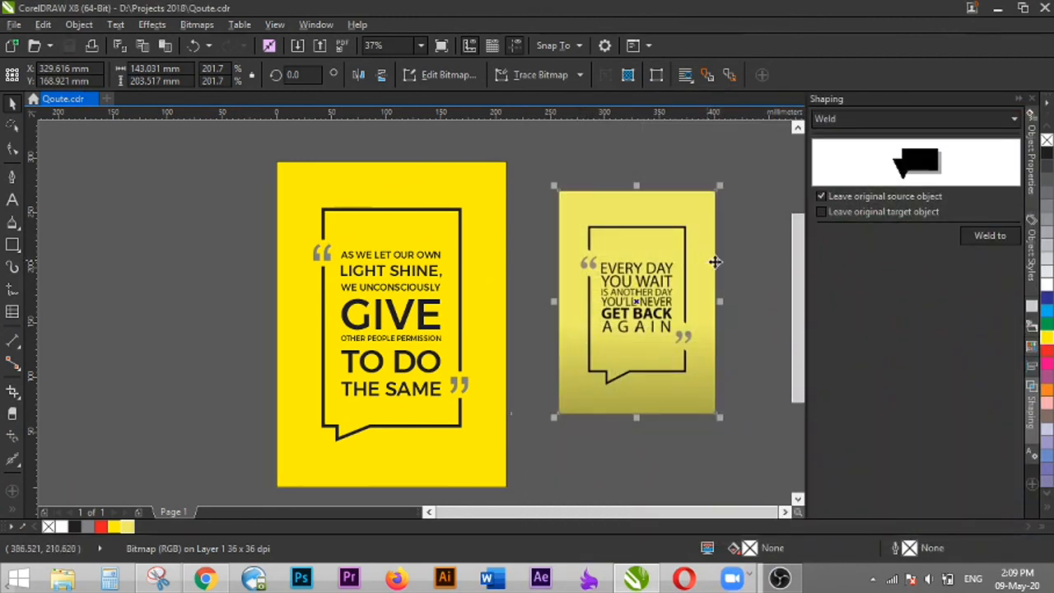
# - Delete the reference poster bitmap beside the page
pyautogui.scroll(-1, 762, 300)
pyautogui.click(739, 366)
pyautogui.click(700, 361)
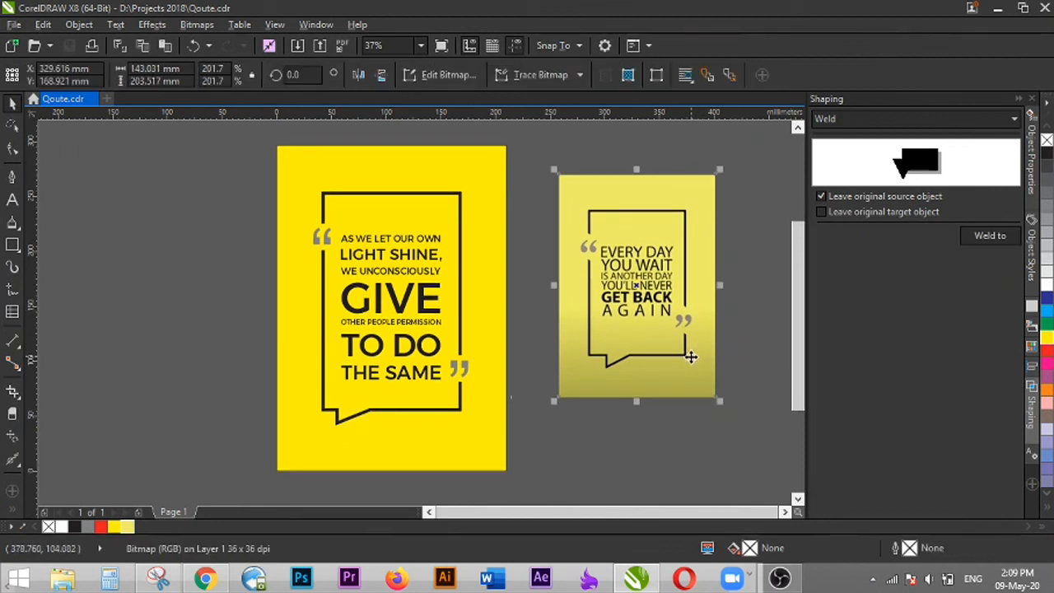
pyautogui.press('Delete')
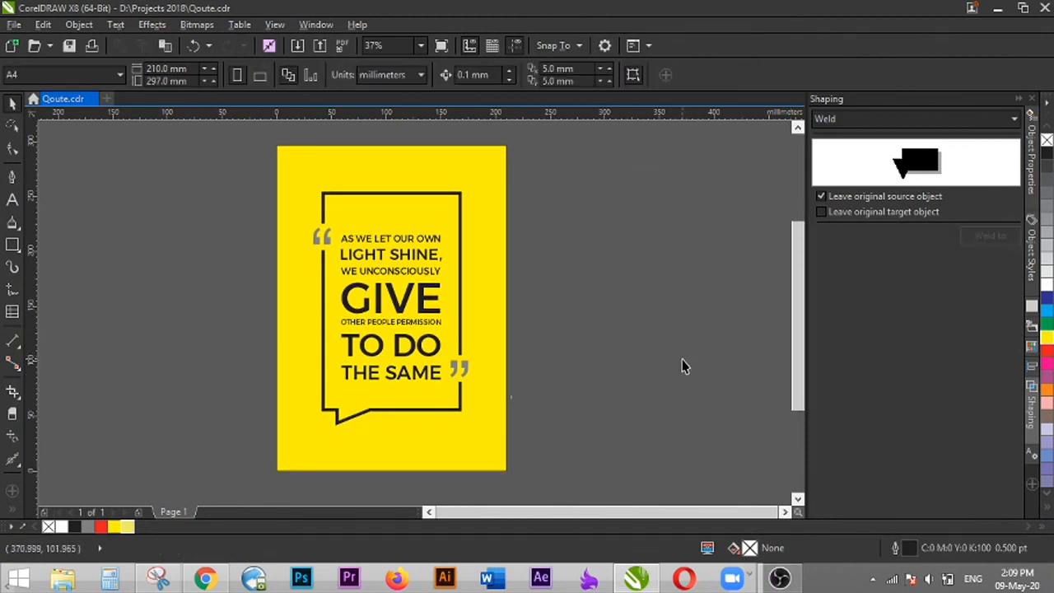
pyautogui.click(431, 512)
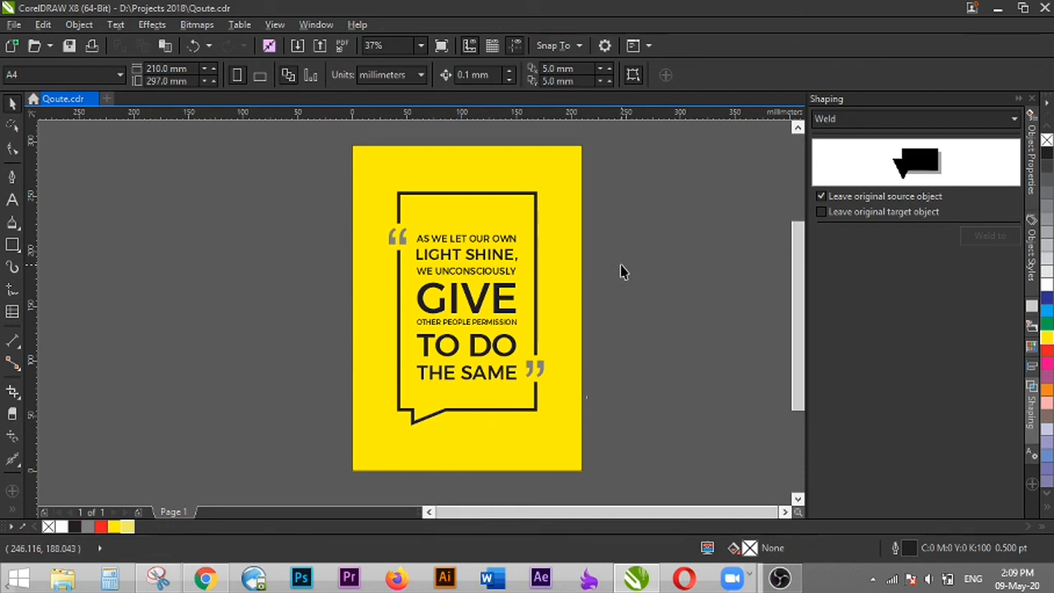
# - Export the poster to the Desktop as Qoute.png in 24-bit RGB colour
pyautogui.click(14, 24)
pyautogui.click(62, 281)
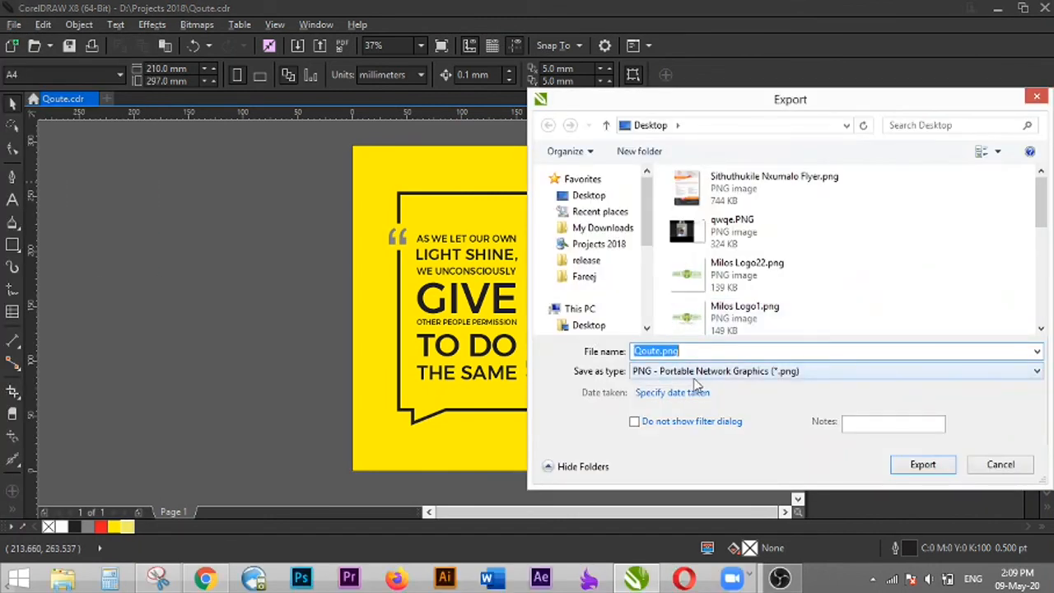
pyautogui.click(898, 471)
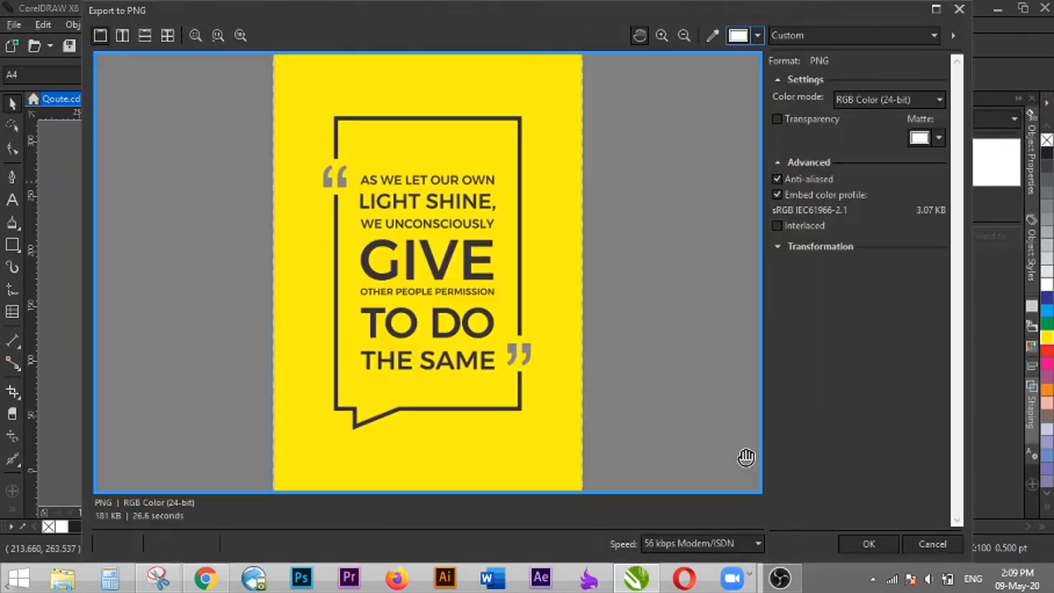
pyautogui.click(857, 546)
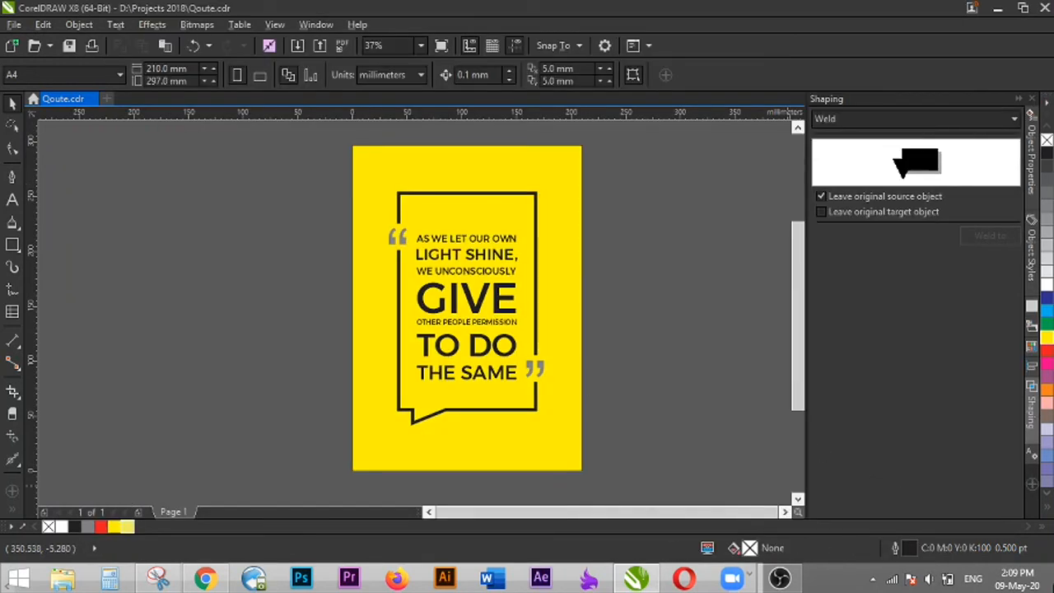
# - Open the exported Qoute.png from the desktop in Windows Photo Viewer to check the finished poster
pyautogui.click(1050, 581)
pyautogui.doubleClick(323, 293)
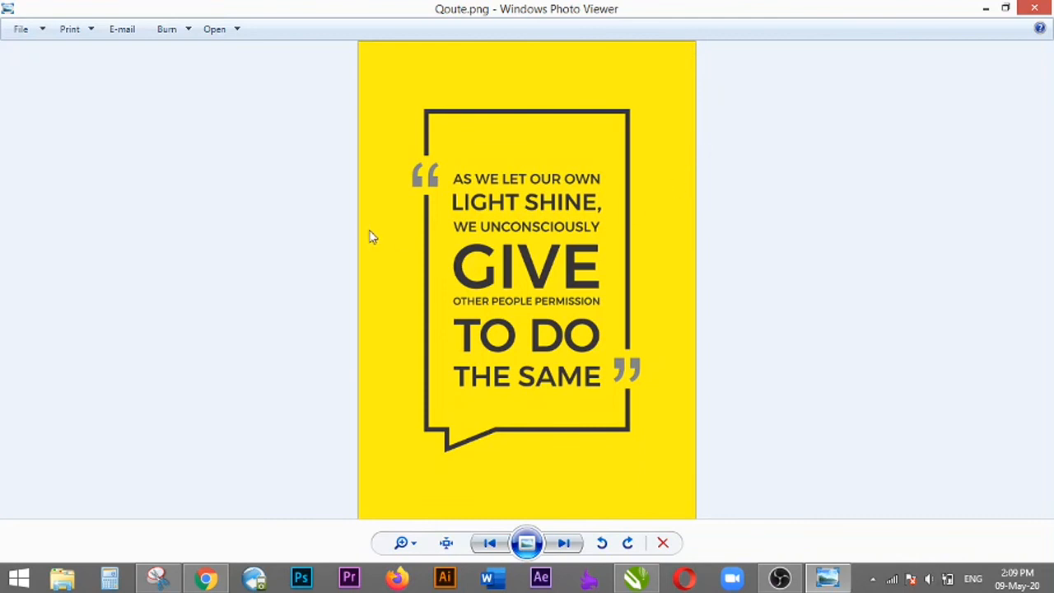
# - Close the exported image, switch back to CorelDRAW and set the yellow background rectangle's outline width to None
pyautogui.click(1046, 8)
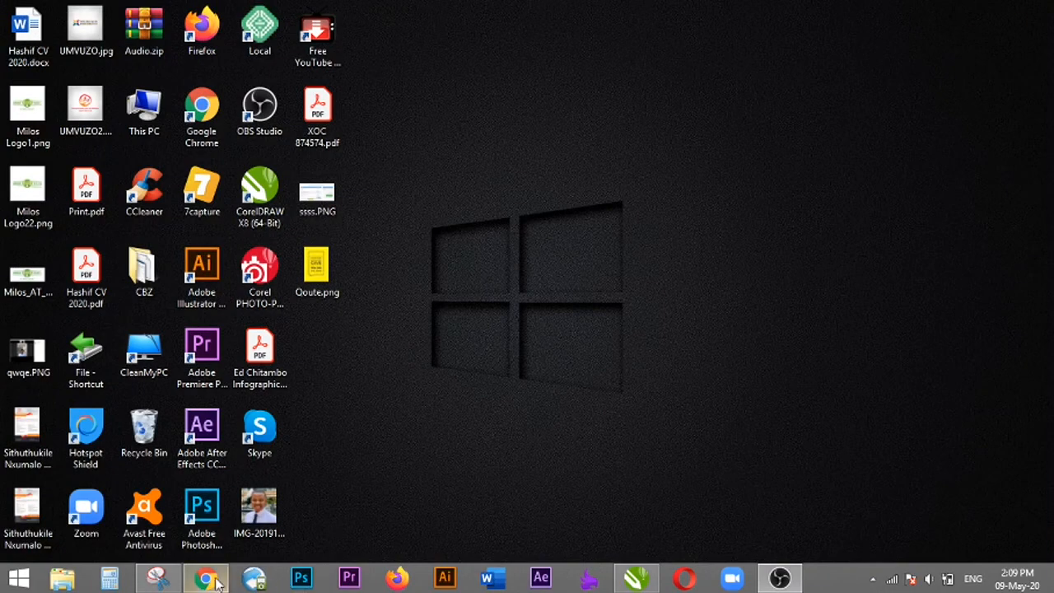
pyautogui.click(625, 580)
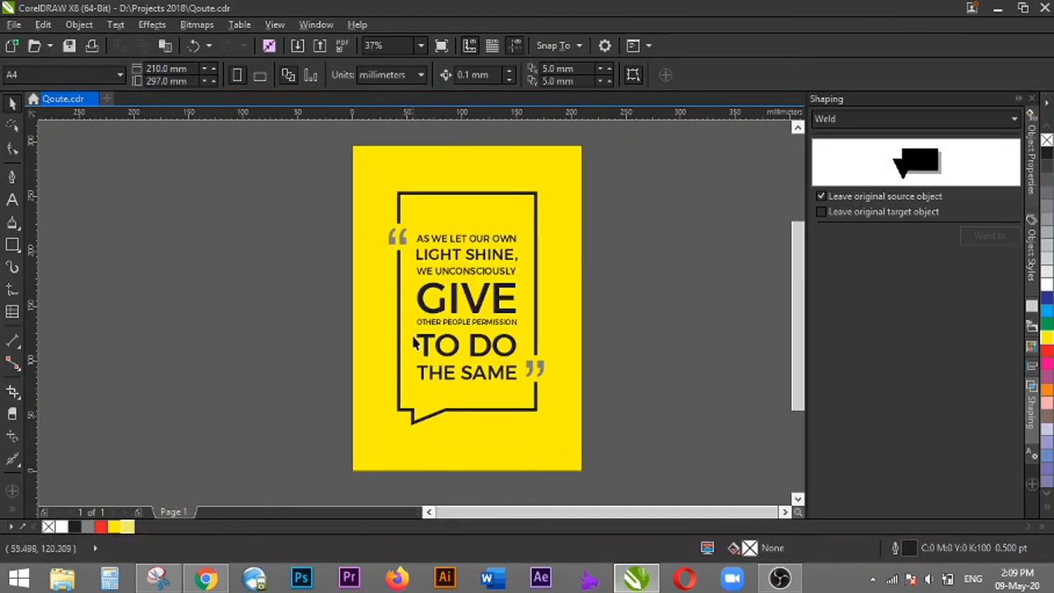
pyautogui.click(512, 152)
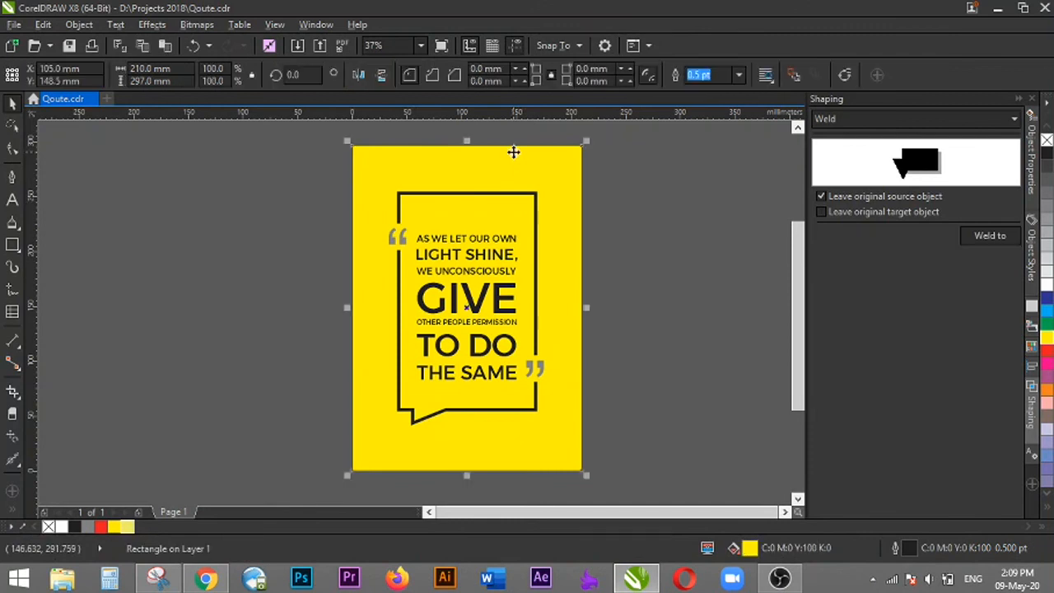
pyautogui.click(740, 75)
pyautogui.click(724, 92)
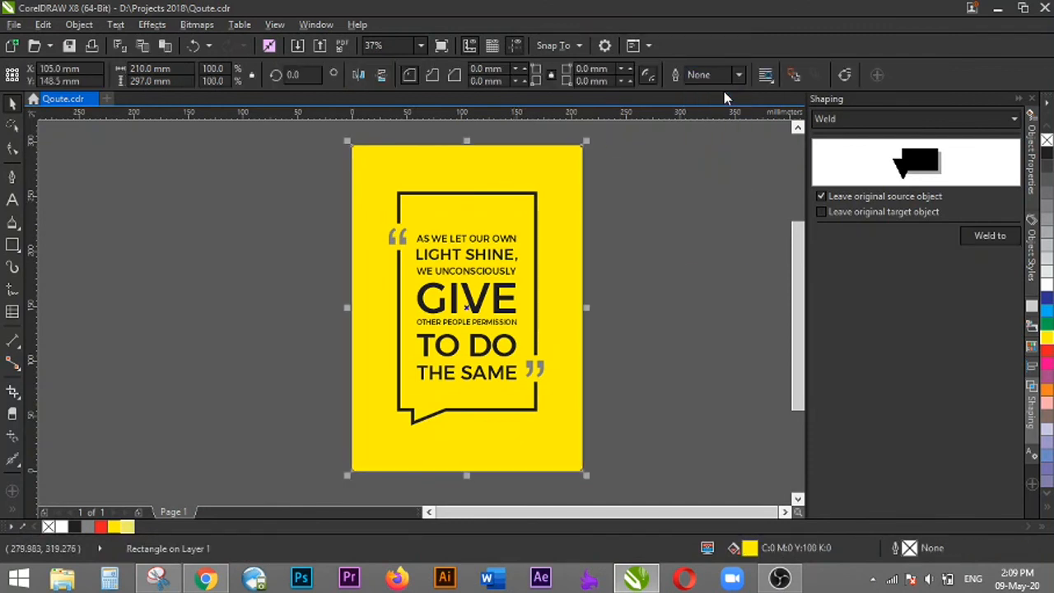
pyautogui.click(641, 174)
# - Export the poster to the Desktop again in 24-bit RGB colour, replacing the existing Qoute.png
pyautogui.hotkey('ctrl', 'e')
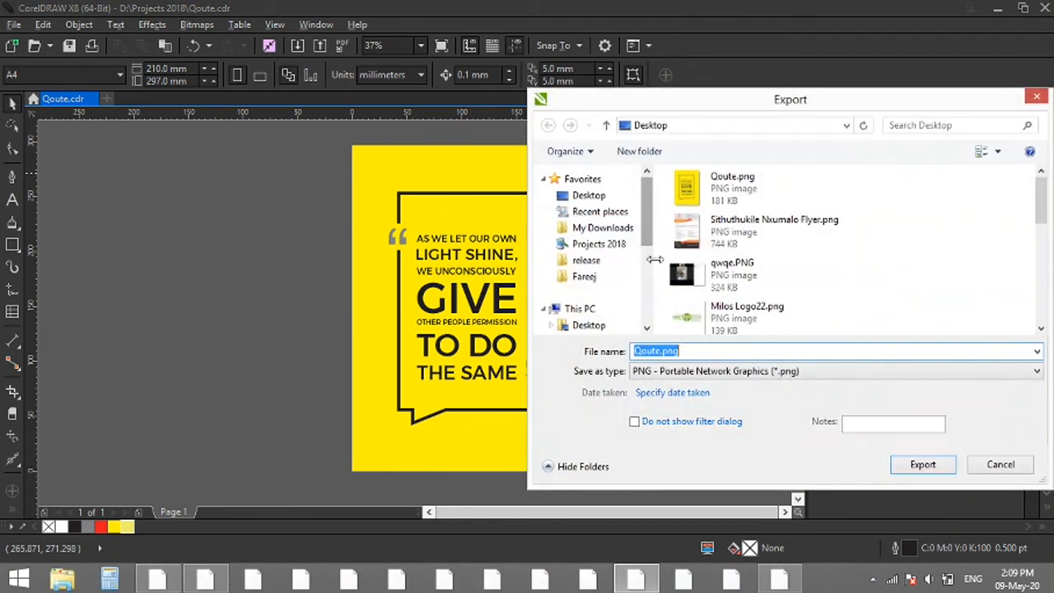
pyautogui.doubleClick(724, 186)
pyautogui.click(577, 297)
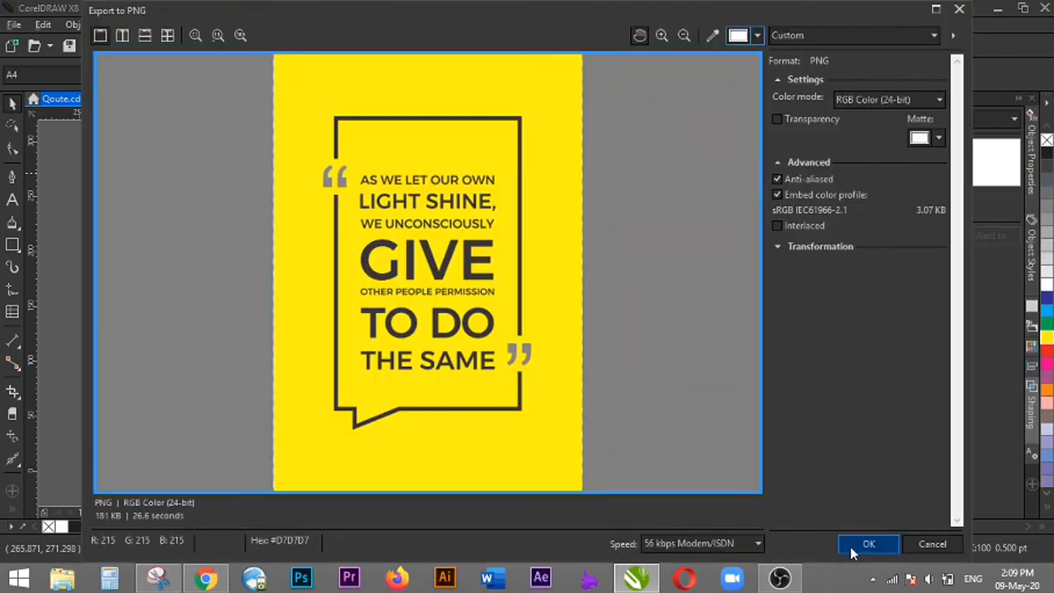
pyautogui.click(853, 548)
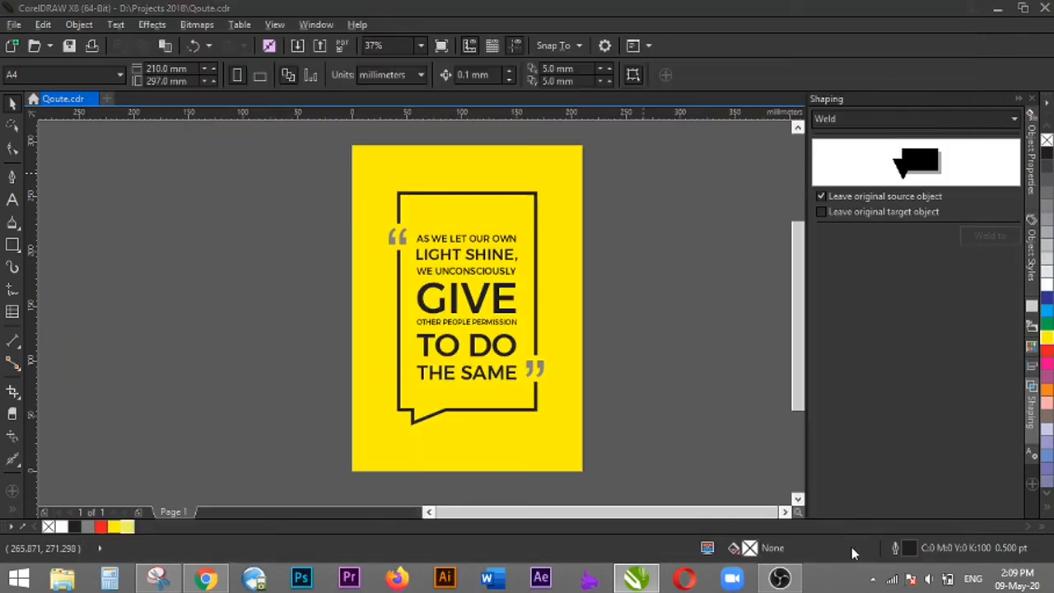
# - Open the re-exported Qoute.png from the desktop in Windows Photo Viewer to check the poster's edges
pyautogui.click(1049, 578)
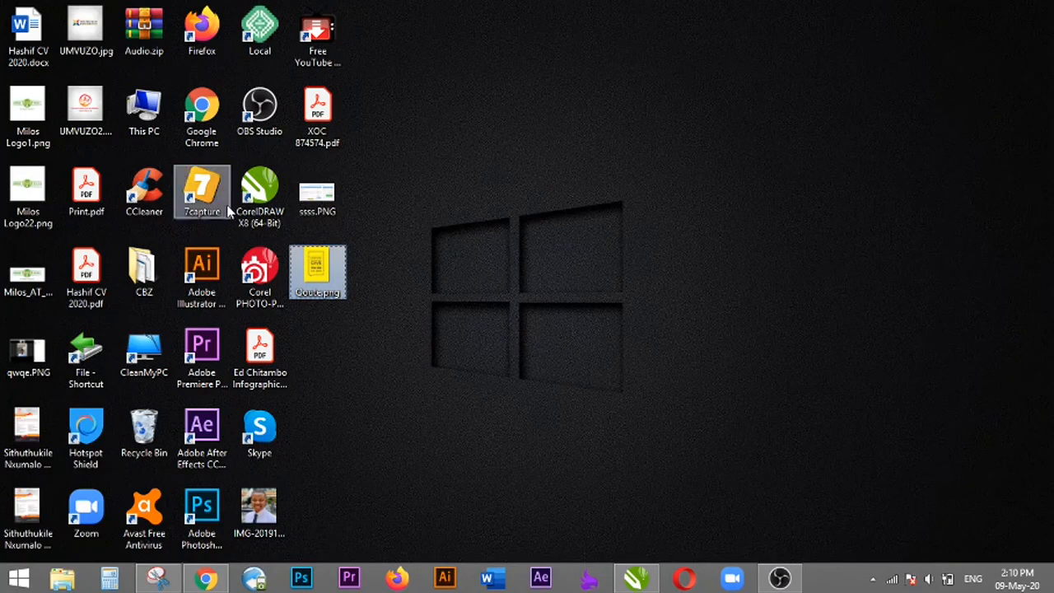
pyautogui.doubleClick(323, 286)
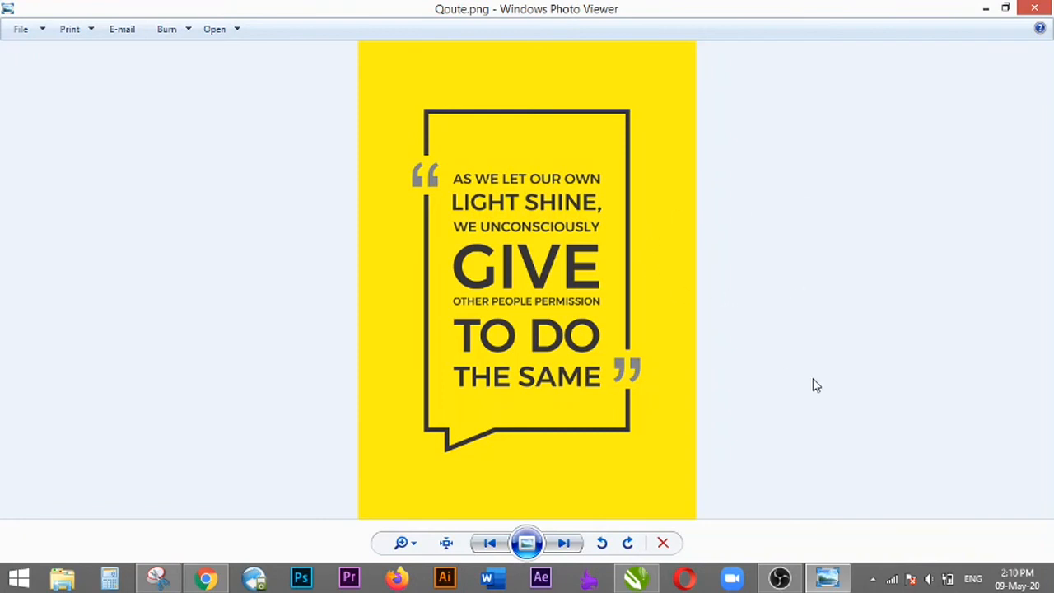
# - Switch back to CorelDRAW, save the Qoute.cdr drawing and show the poster in full-screen preview
pyautogui.click(634, 579)
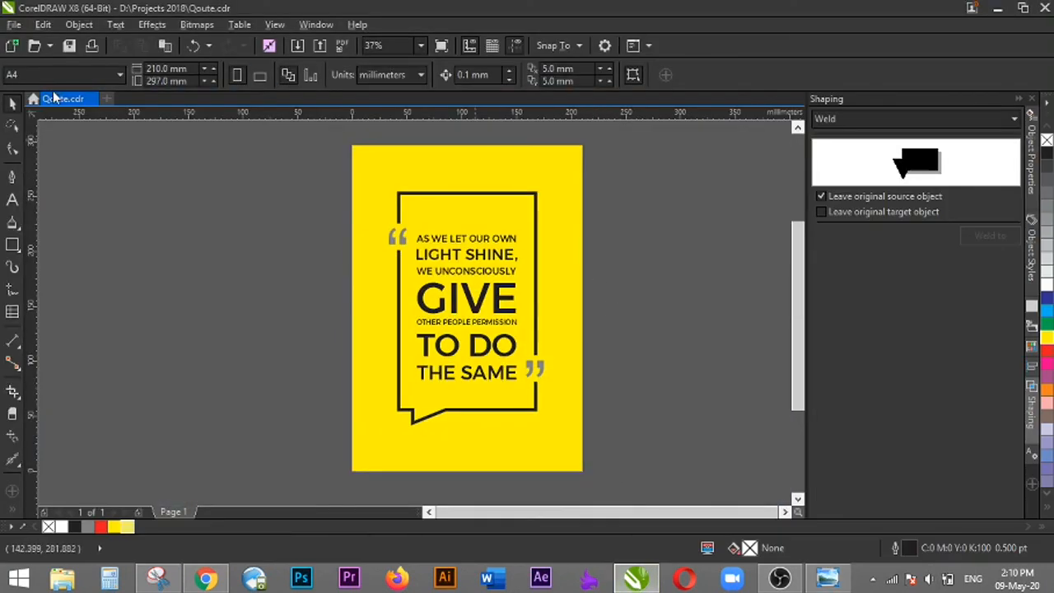
pyautogui.click(69, 45)
pyautogui.press('F9')
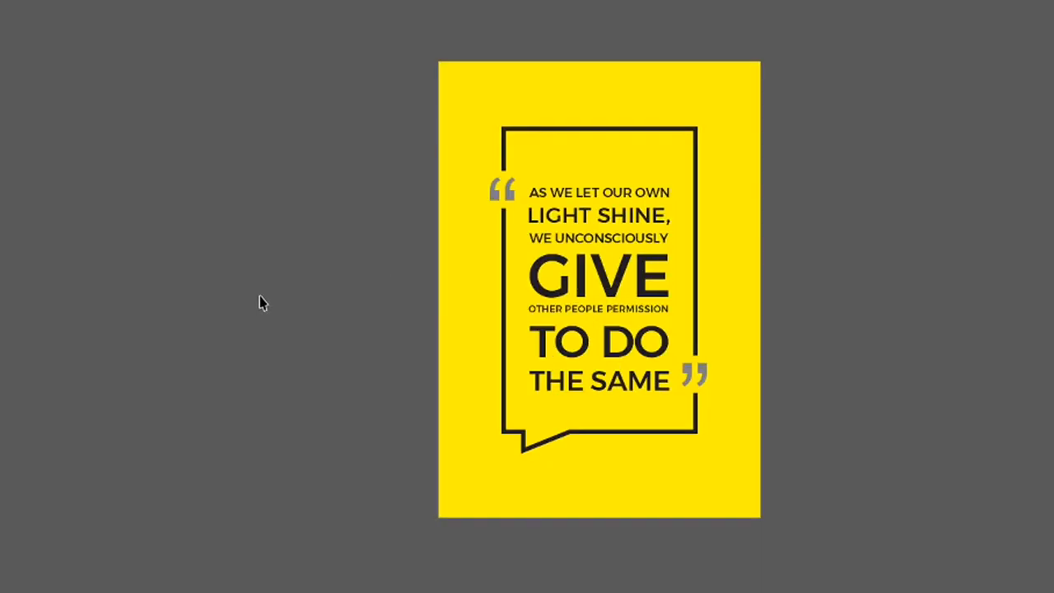